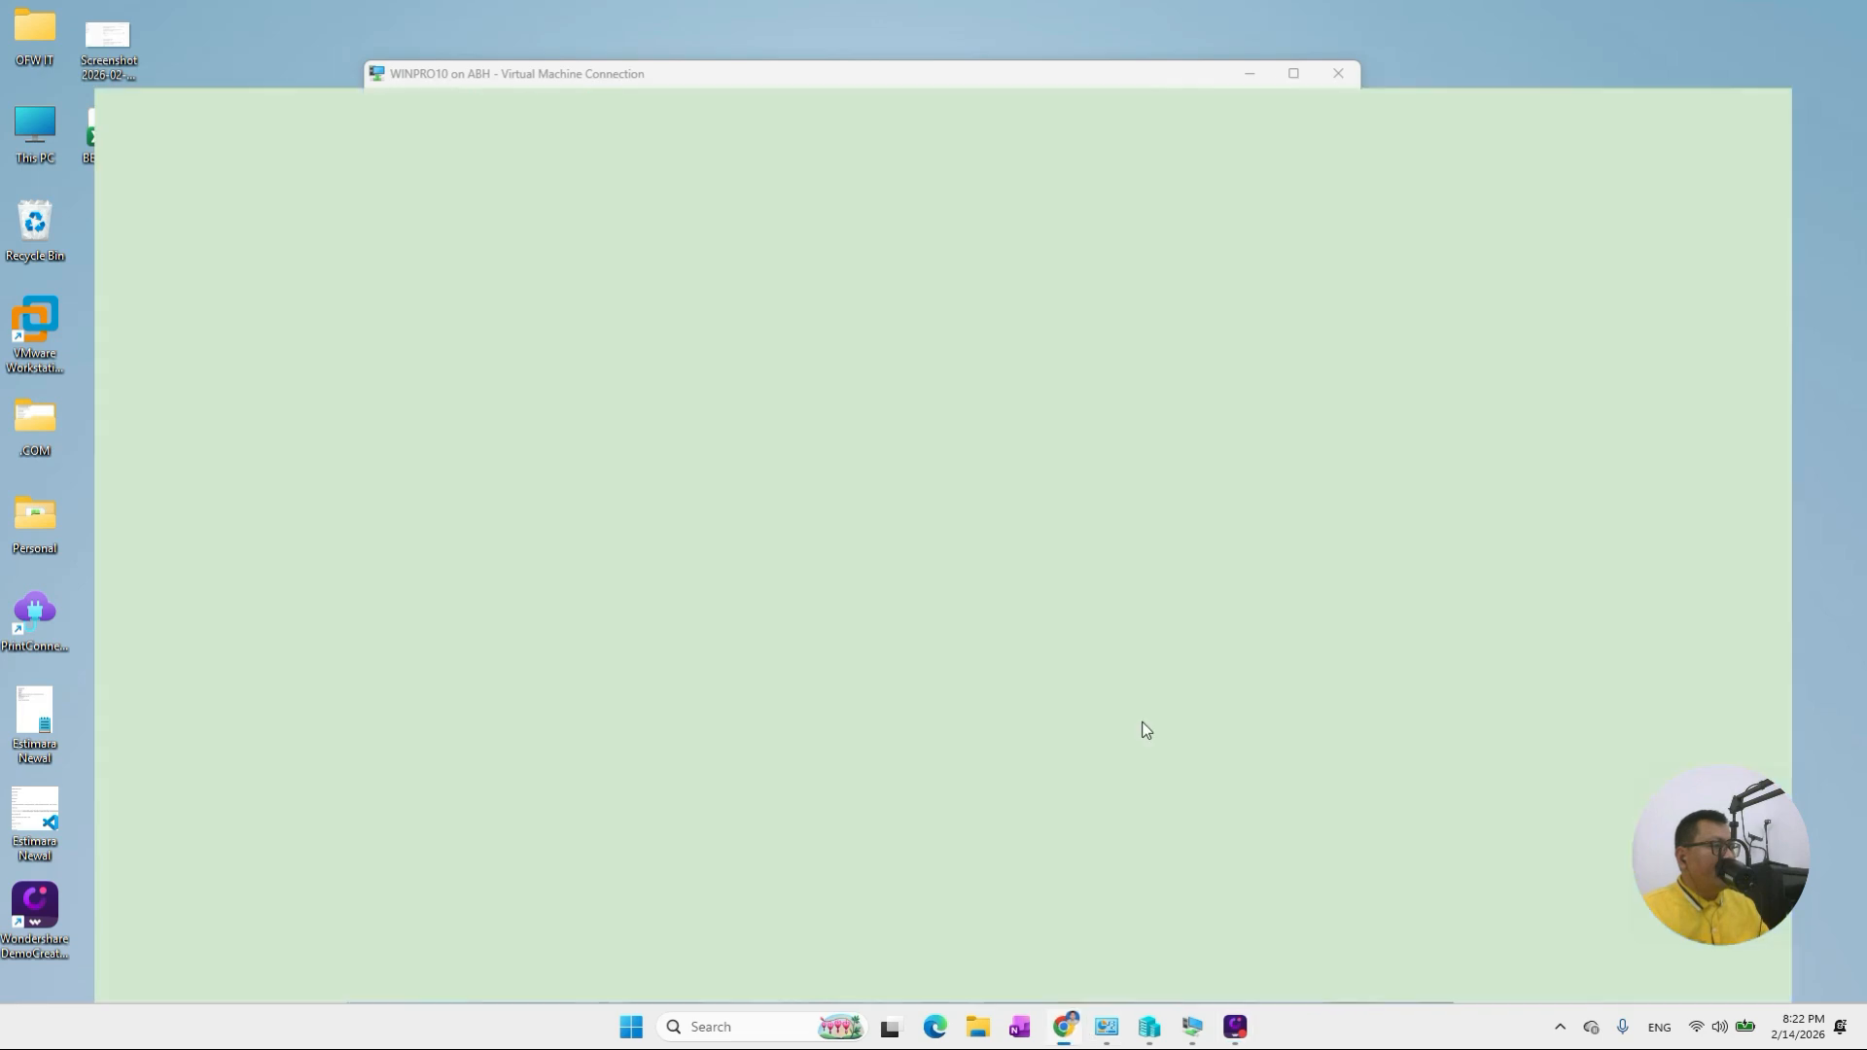
Restore and minimize the Chrome window so the WINPRO10 virtual machine's desktop is in front.
{"action": "left_click", "coordinate": [179, 12]}
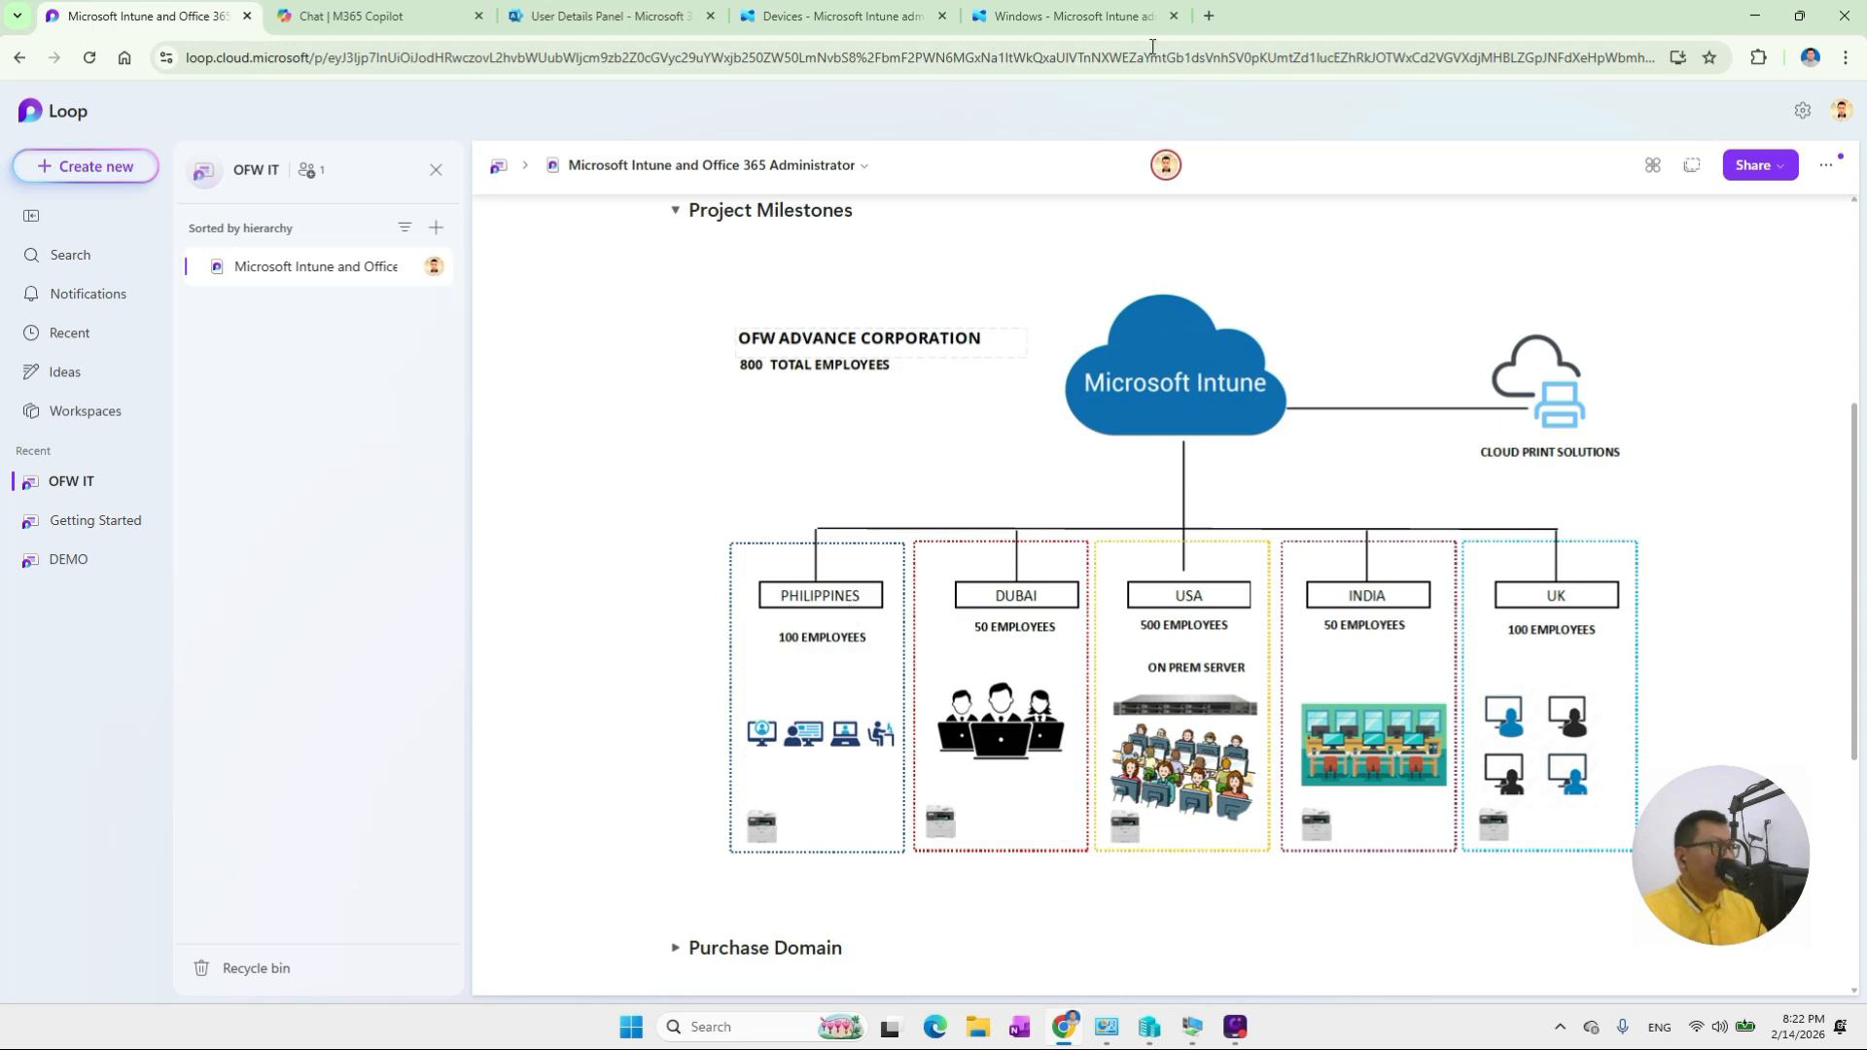
{"action": "left_click_drag", "start_coordinate": [1390, 21], "coordinate": [1348, 68]}
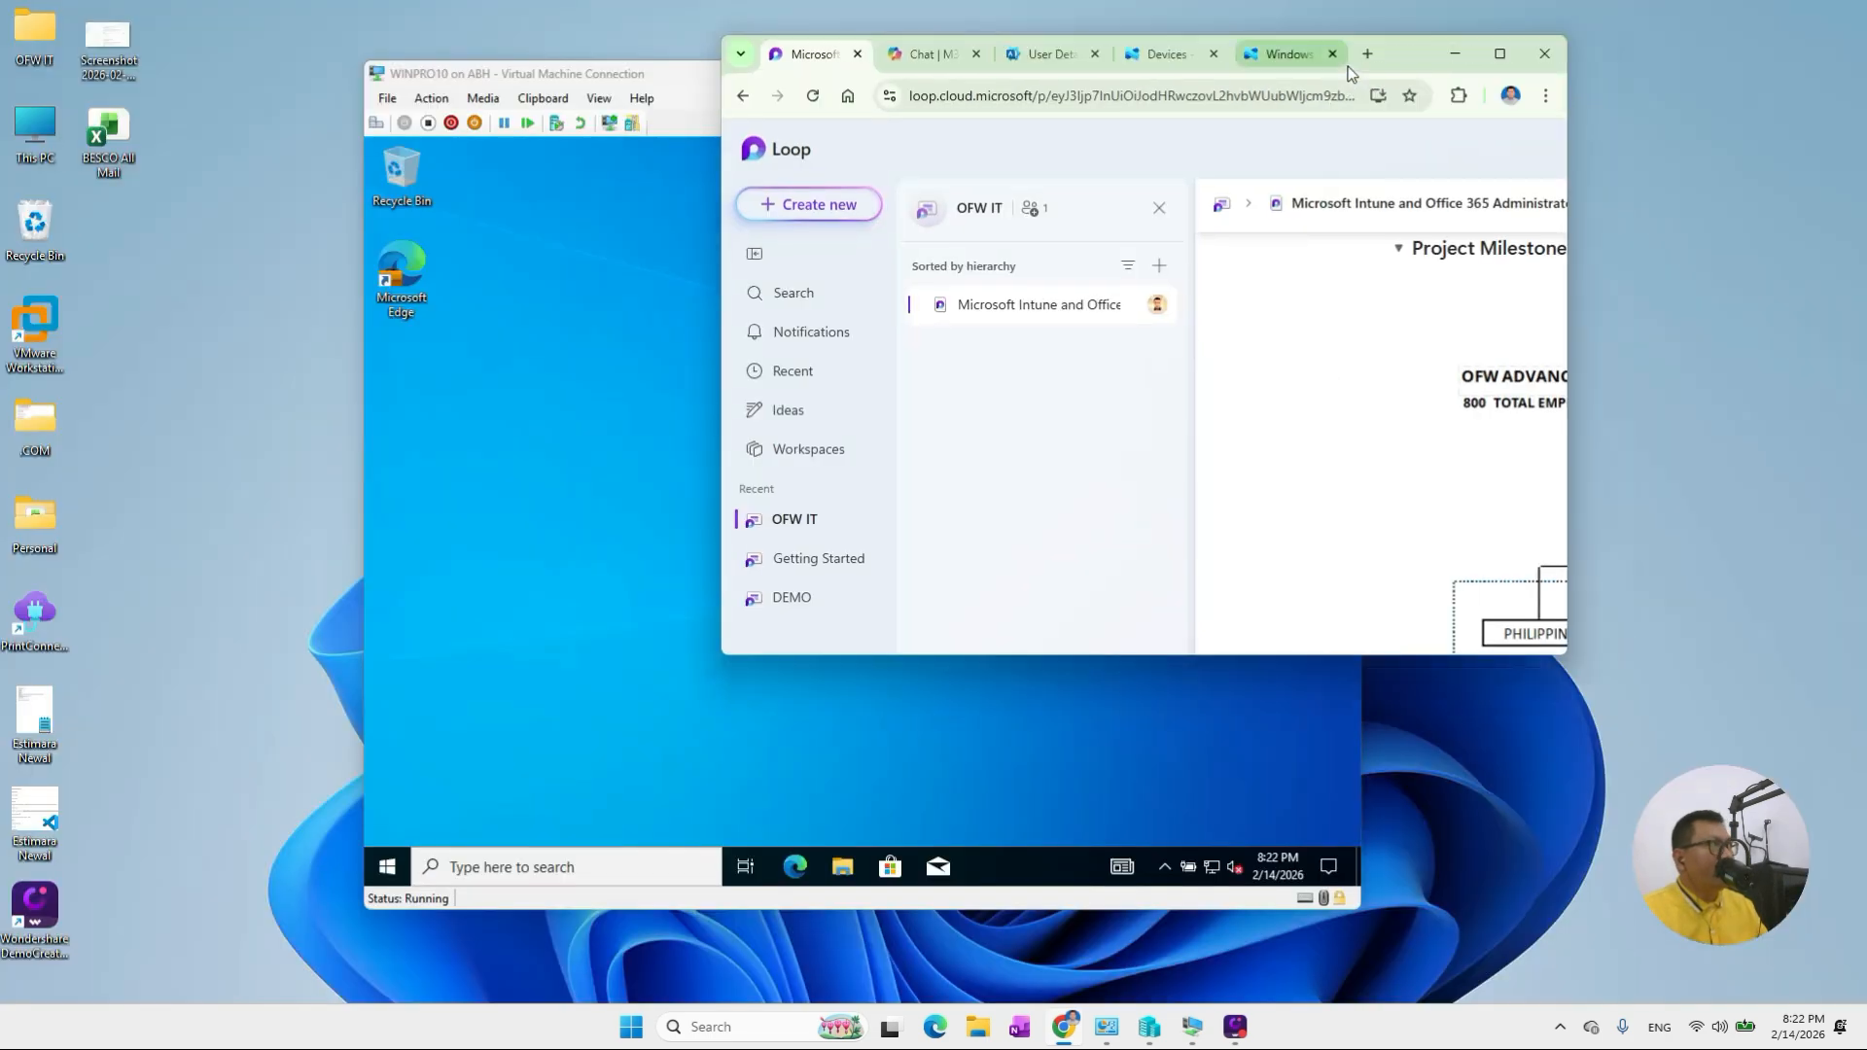
{"action": "left_click", "coordinate": [1454, 54]}
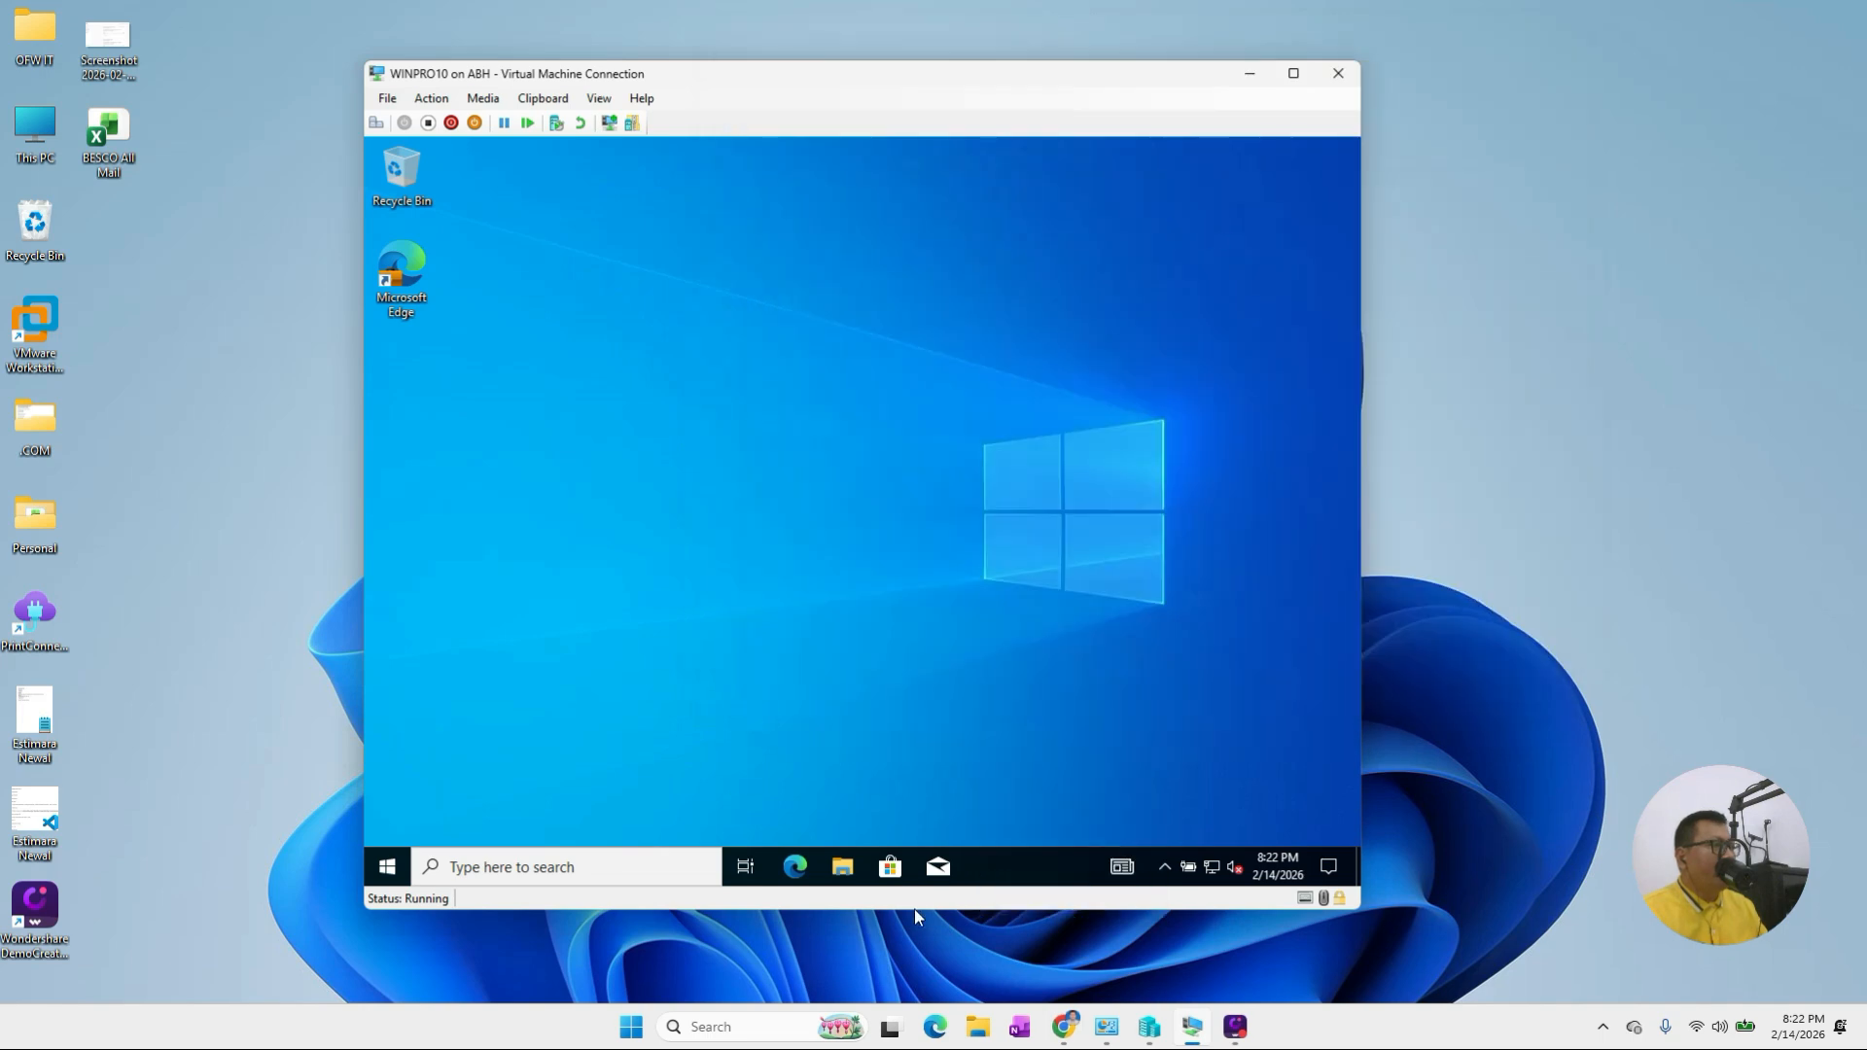
Search 'about' in the VM and open the About your PC settings page.
{"action": "left_click", "coordinate": [580, 868]}
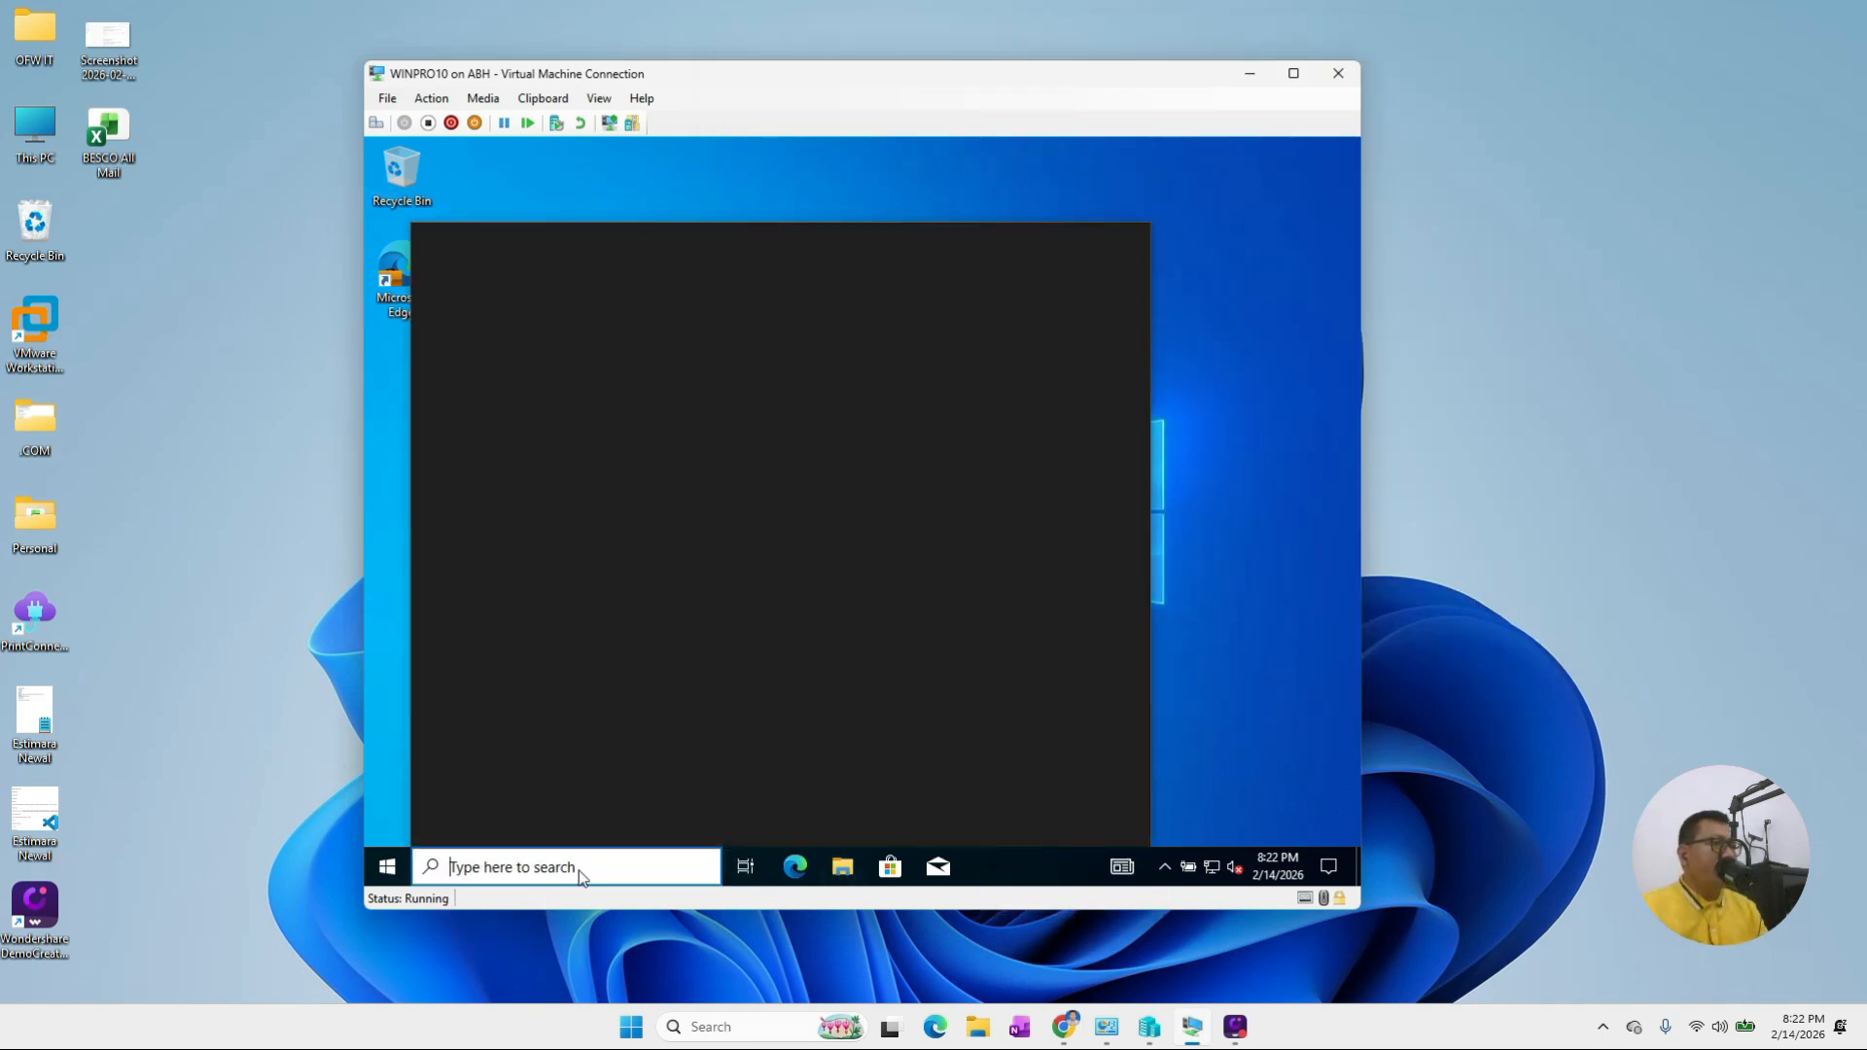
{"action": "type", "text": "aabout"}
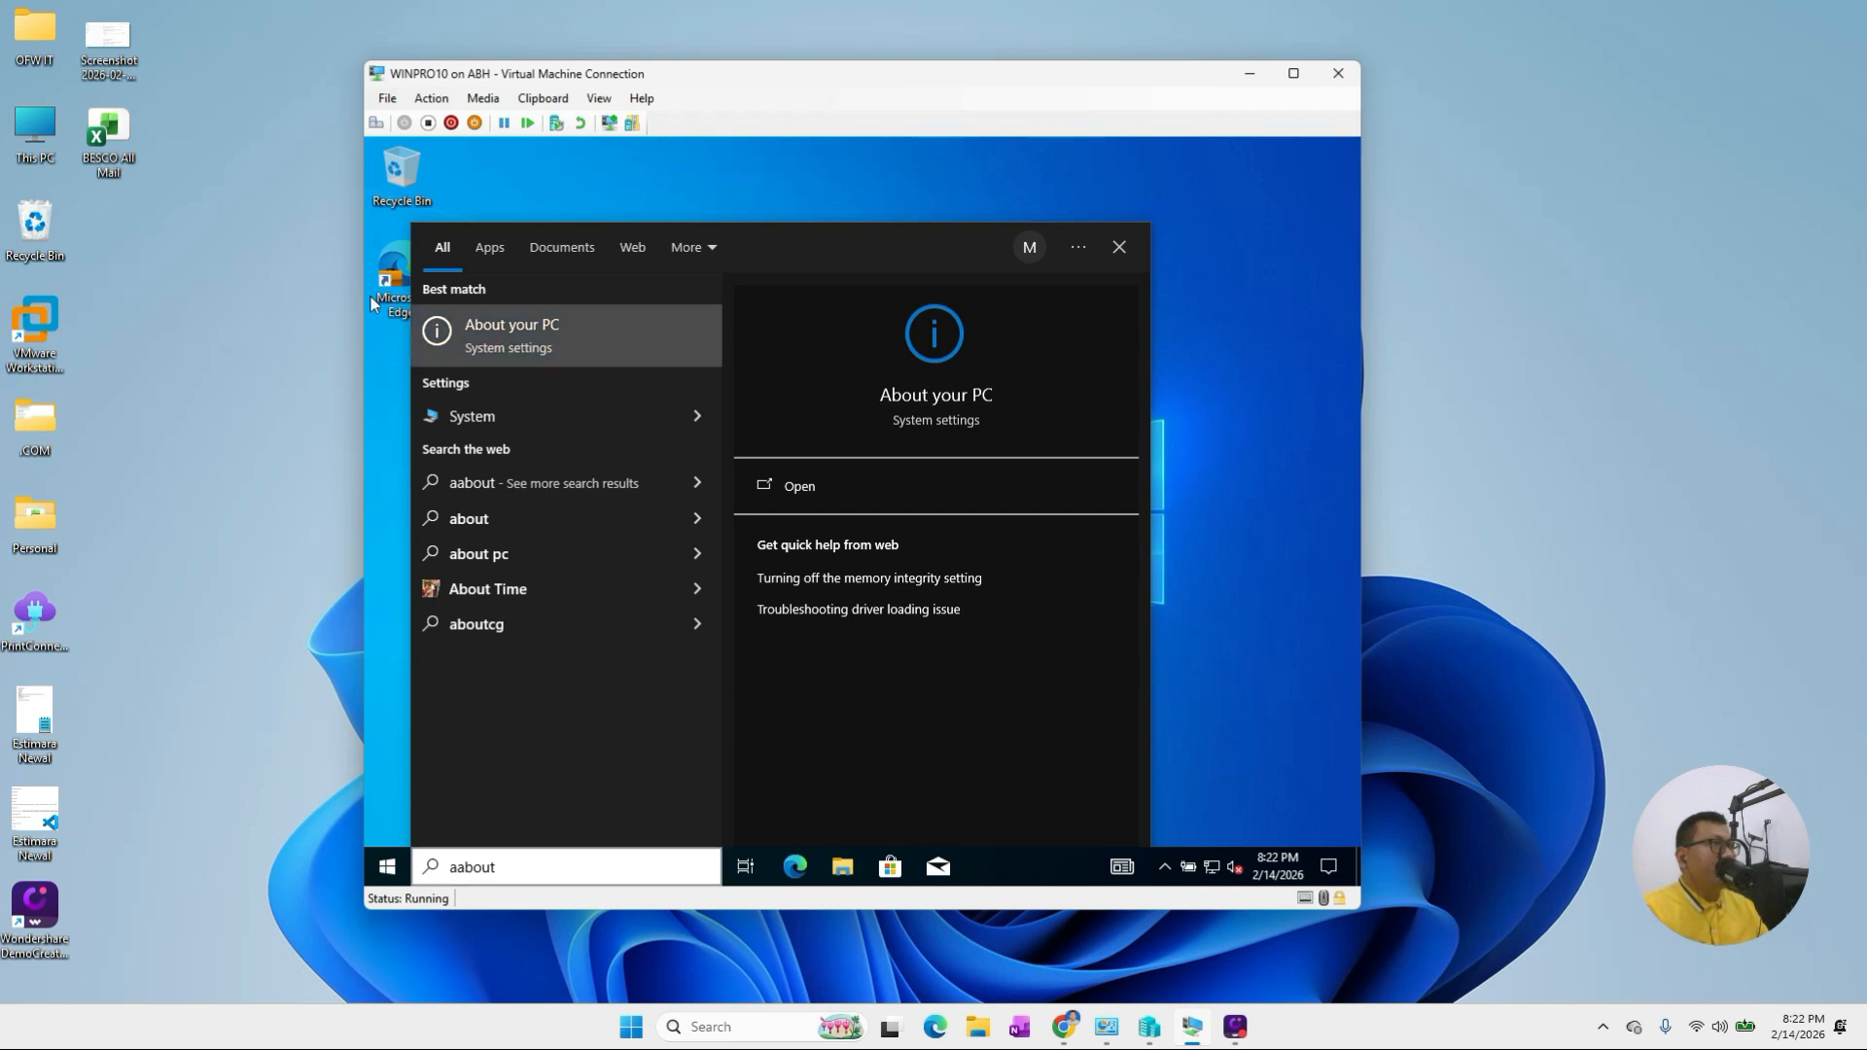
{"action": "key", "text": "Return"}
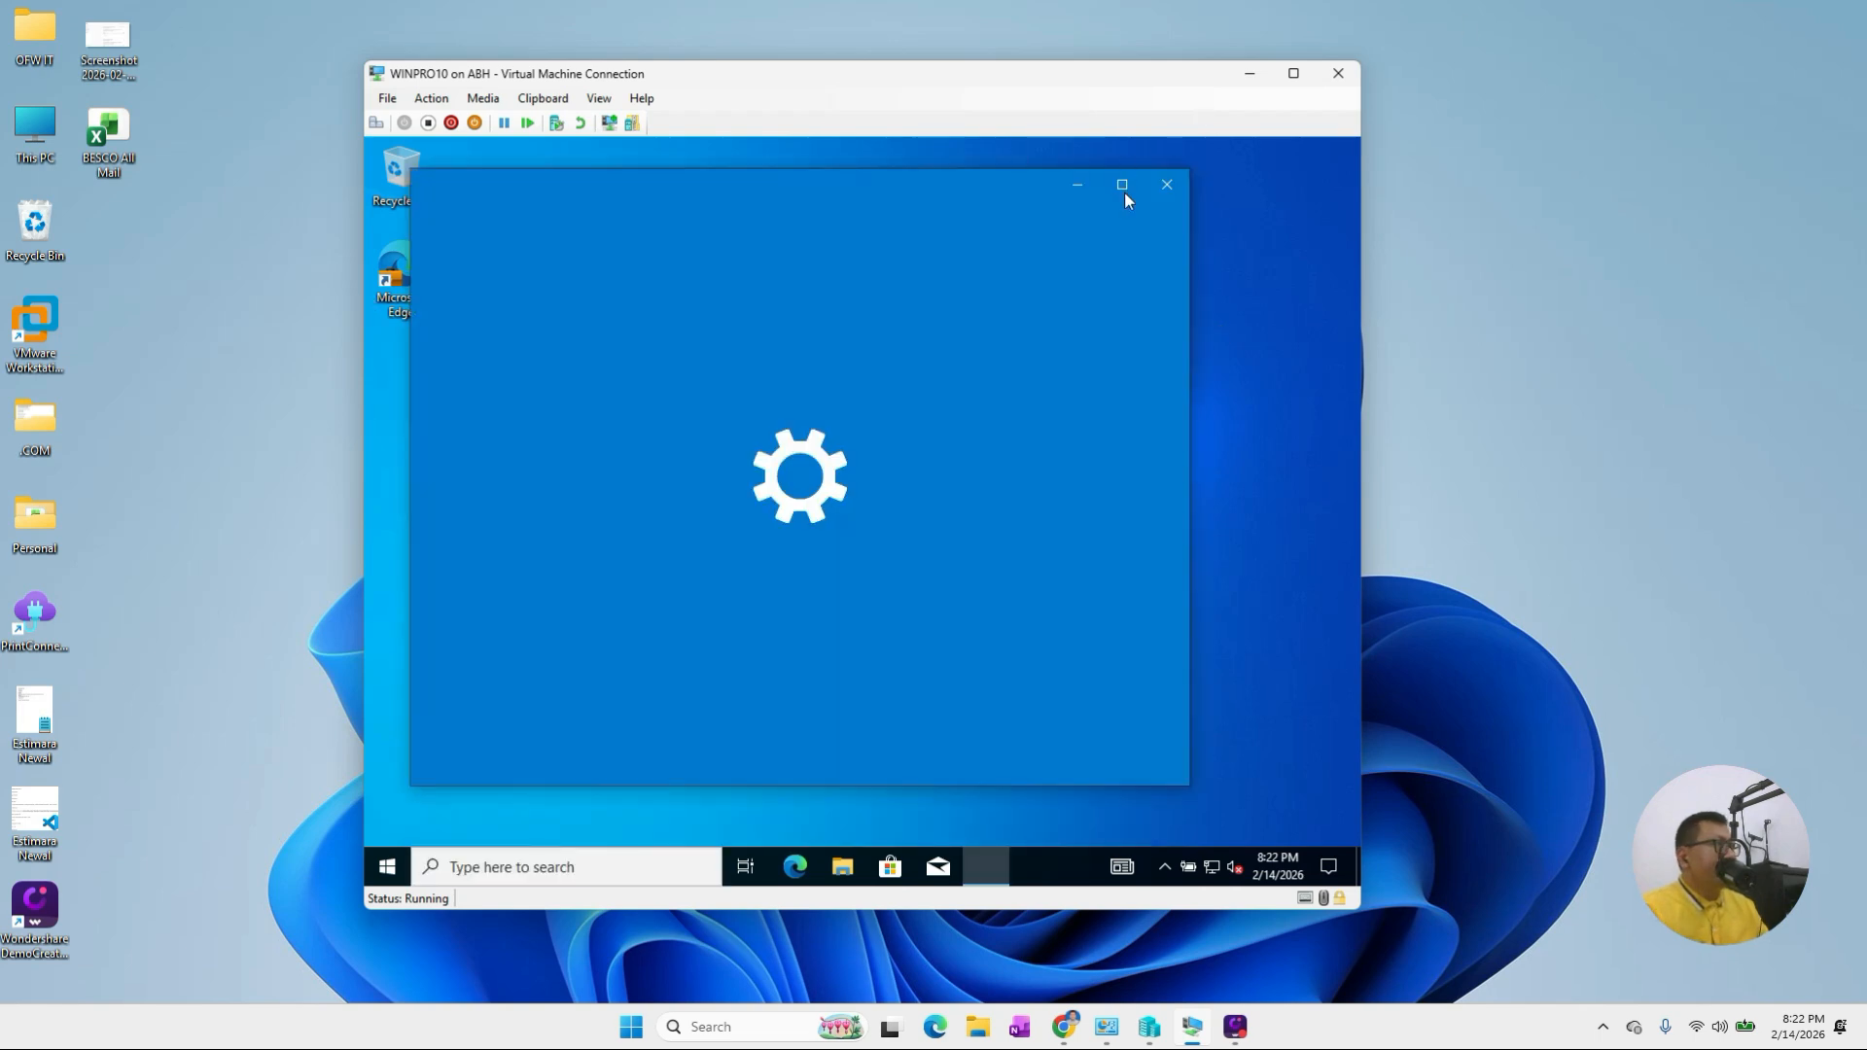
Maximize Settings and select the current device name DESKTOP-3I9GI0R.
{"action": "left_click", "coordinate": [1124, 191]}
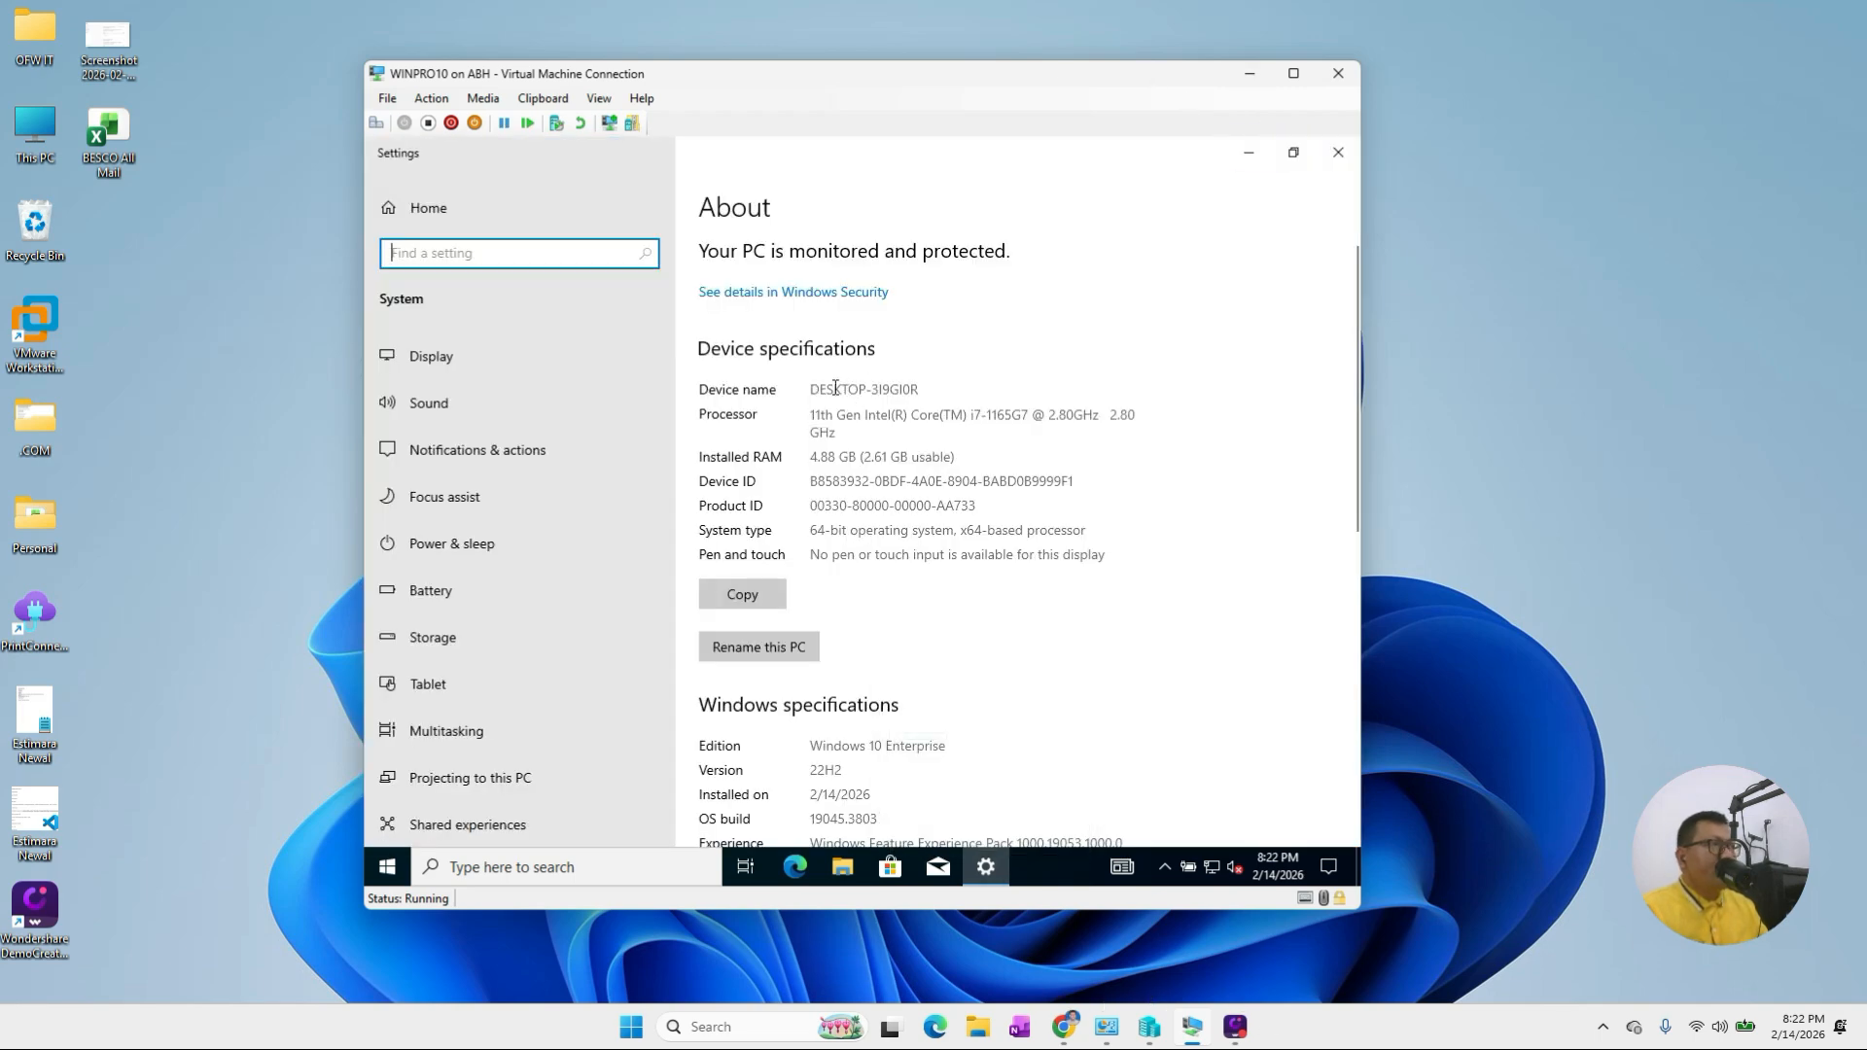
{"action": "left_click_drag", "start_coordinate": [813, 389], "coordinate": [931, 389]}
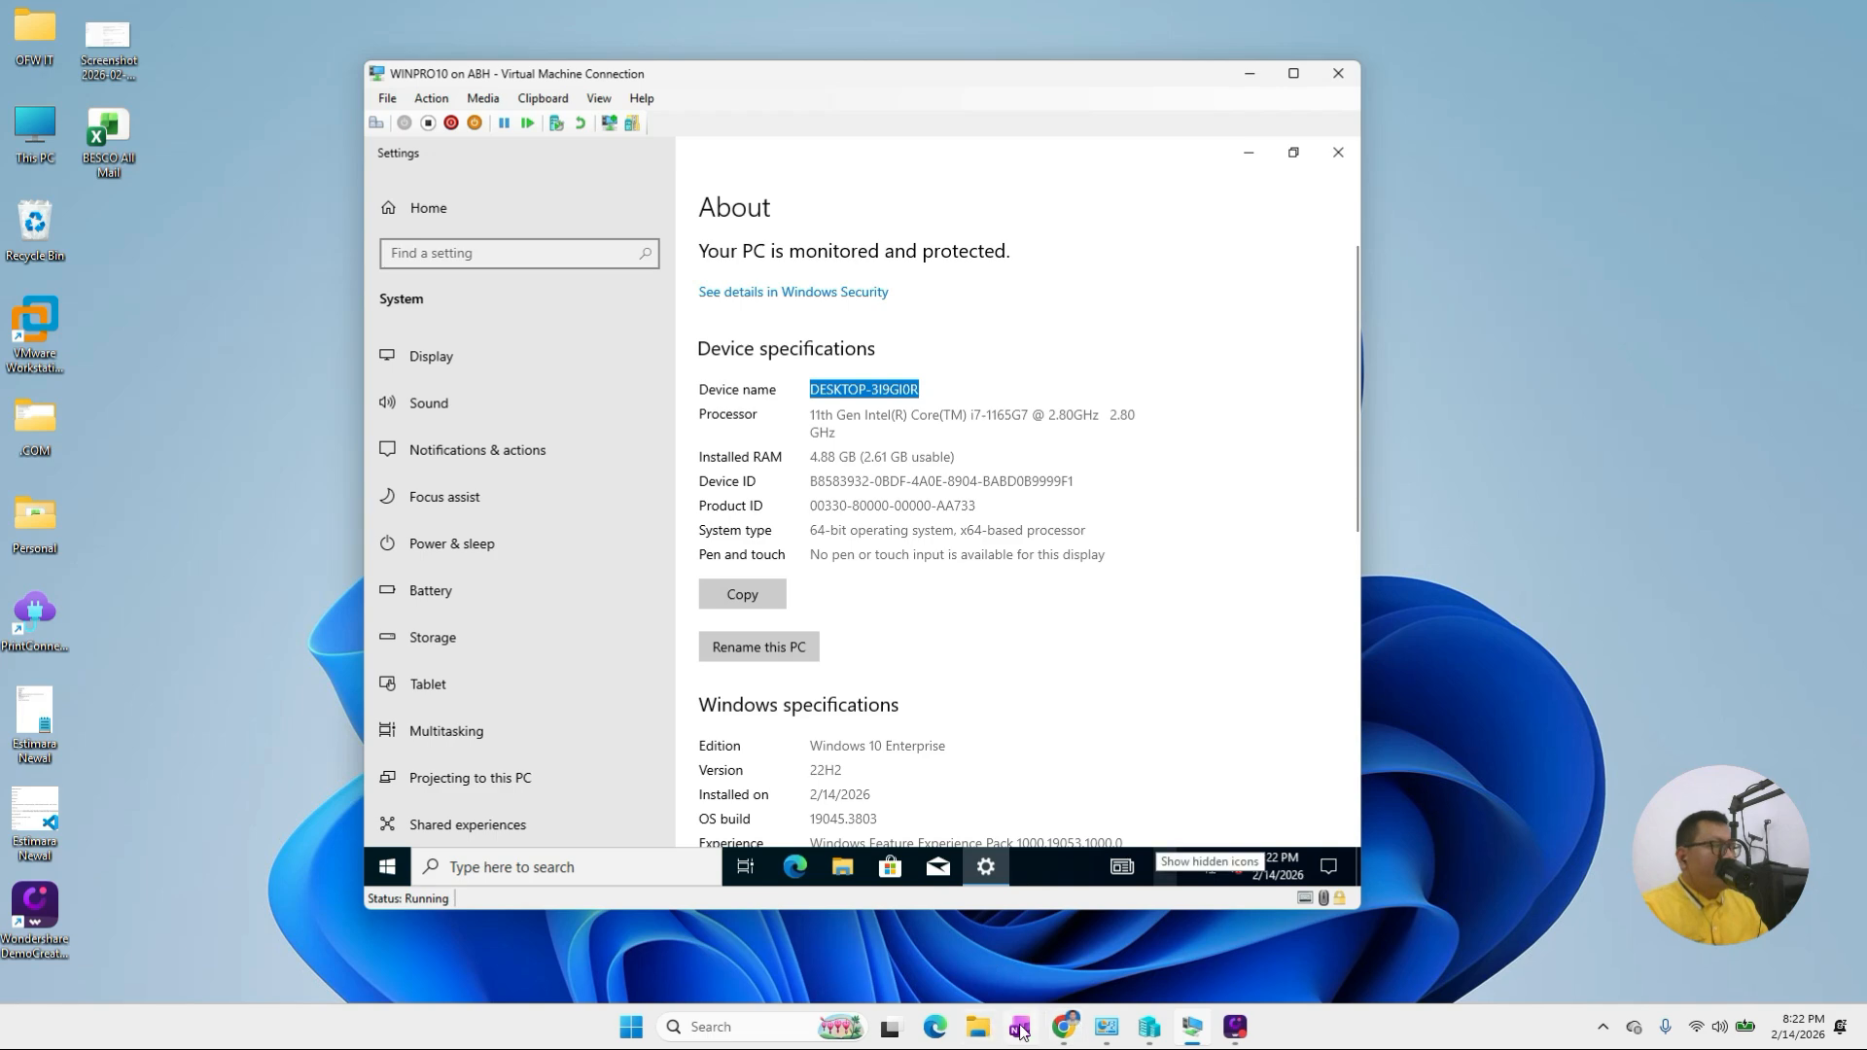
{"action": "left_click", "coordinate": [1068, 1036]}
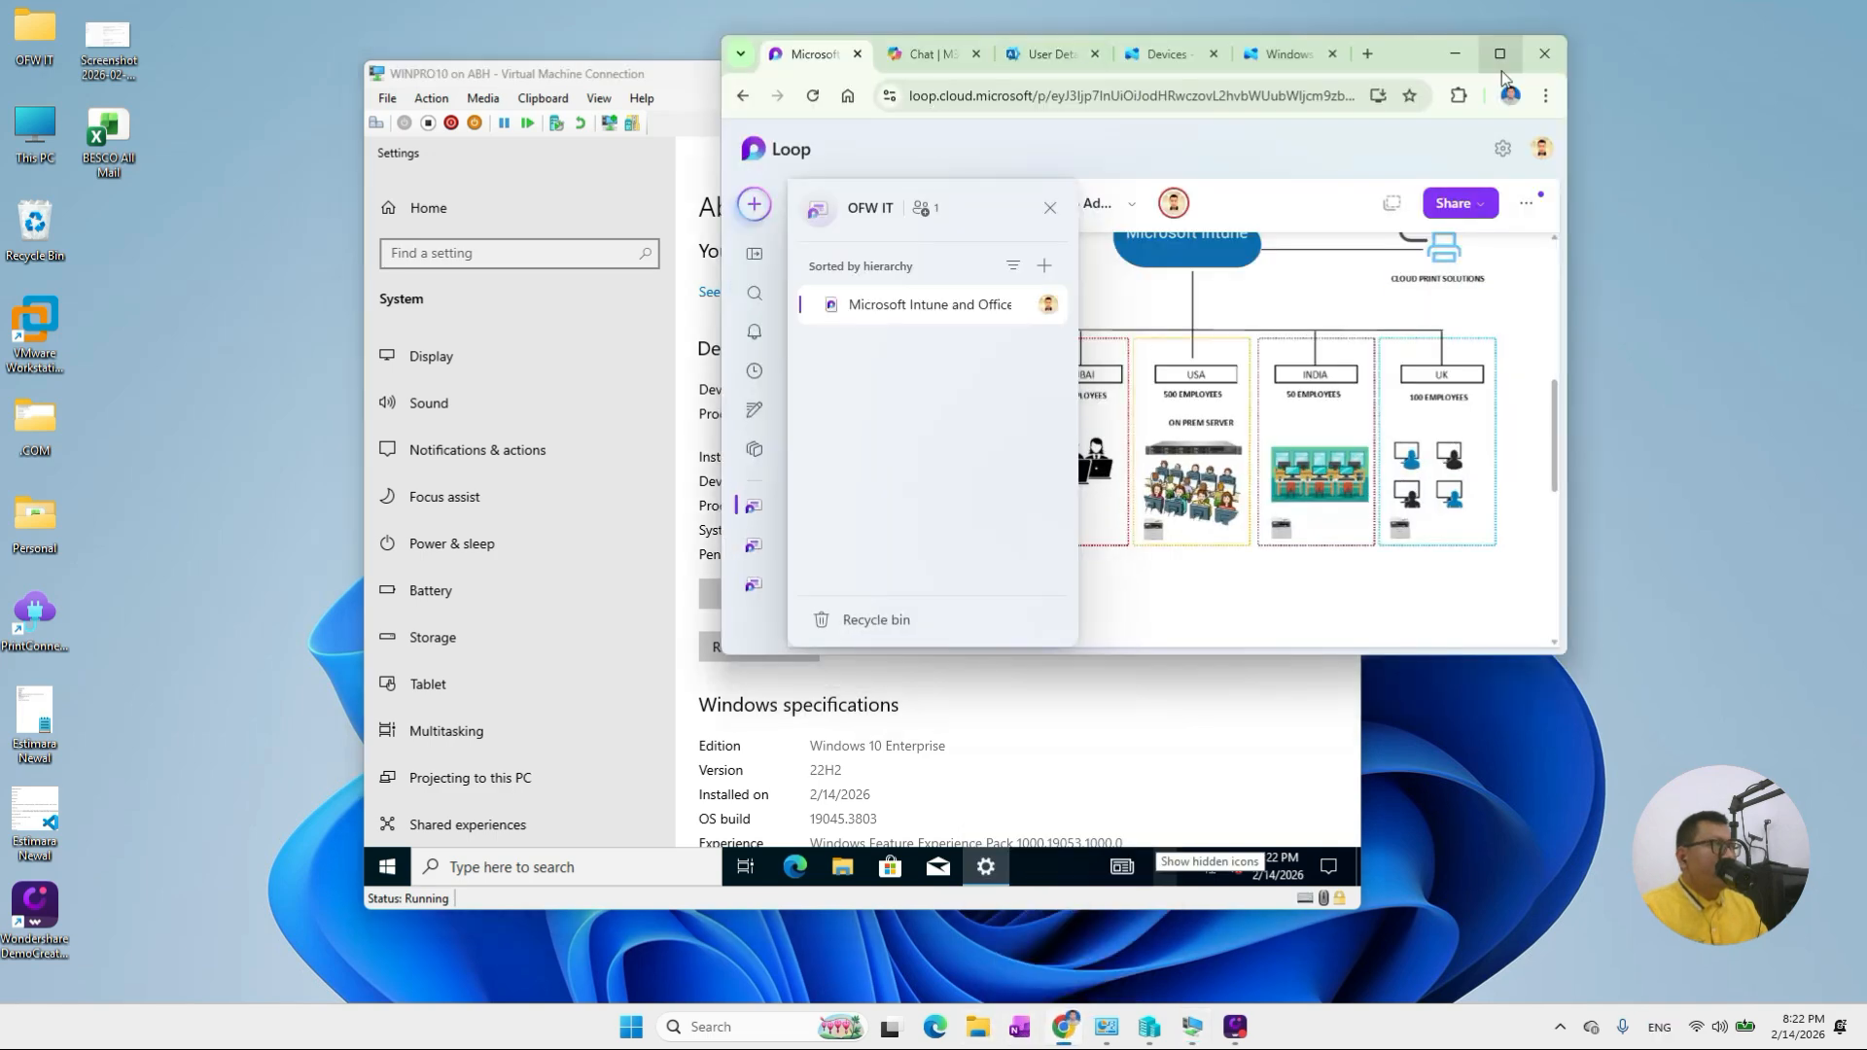
Maximize the browser so the Loop org diagram page fills the screen.
{"action": "left_click", "coordinate": [1499, 63]}
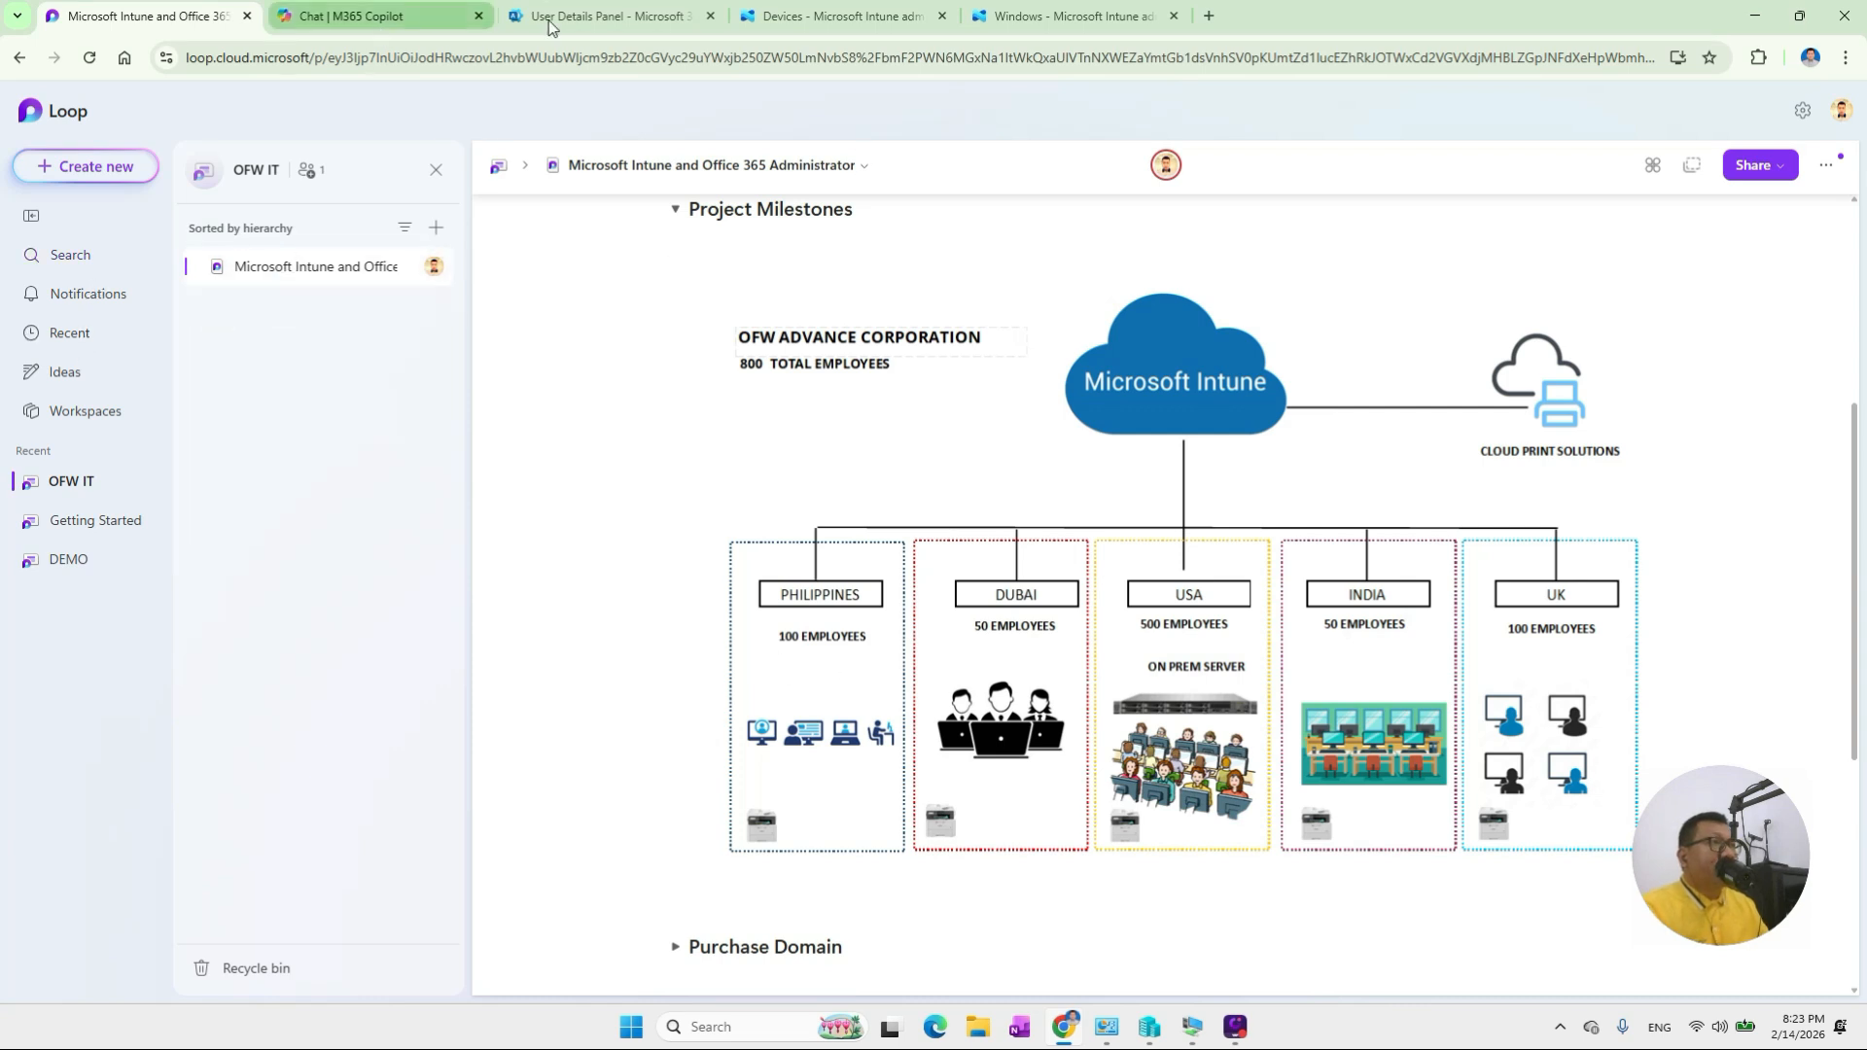
{"action": "left_click", "coordinate": [375, 16]}
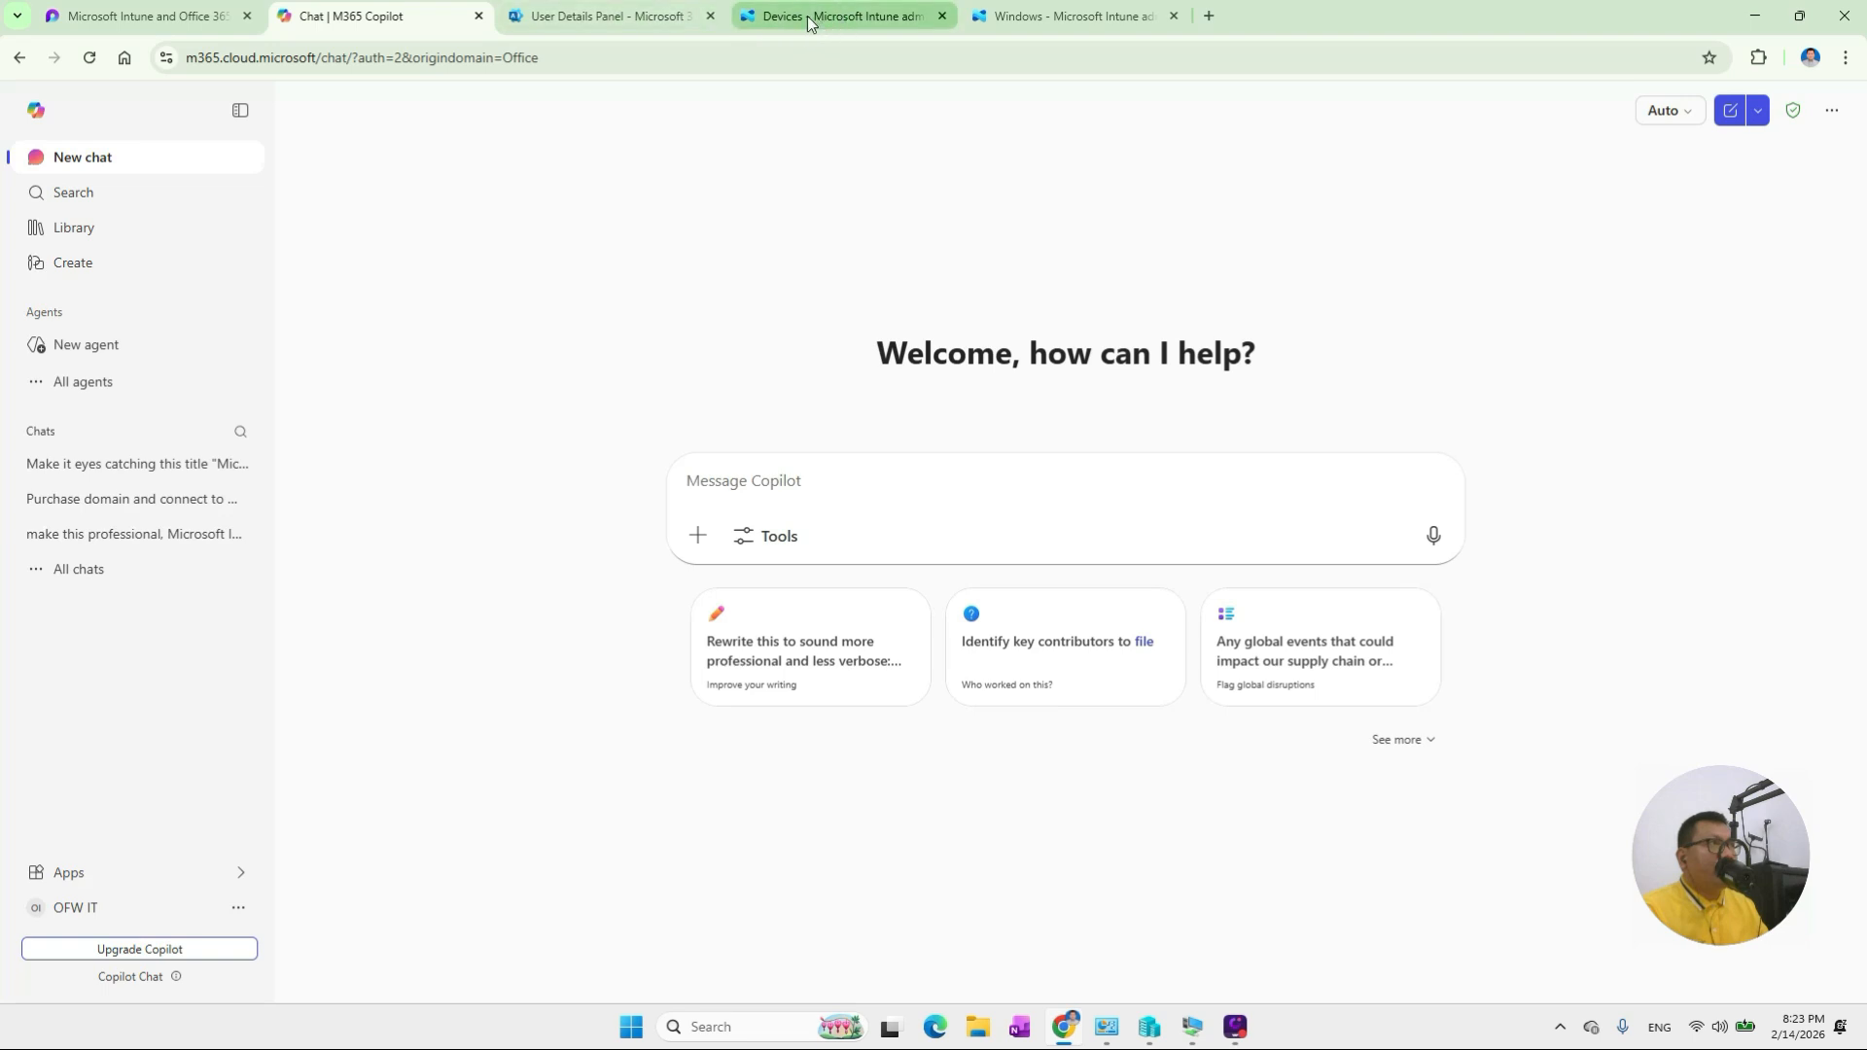
Check the Intune devices tab's address, then list the Microsoft 365 apps in Copilot.
{"action": "left_click", "coordinate": [813, 20]}
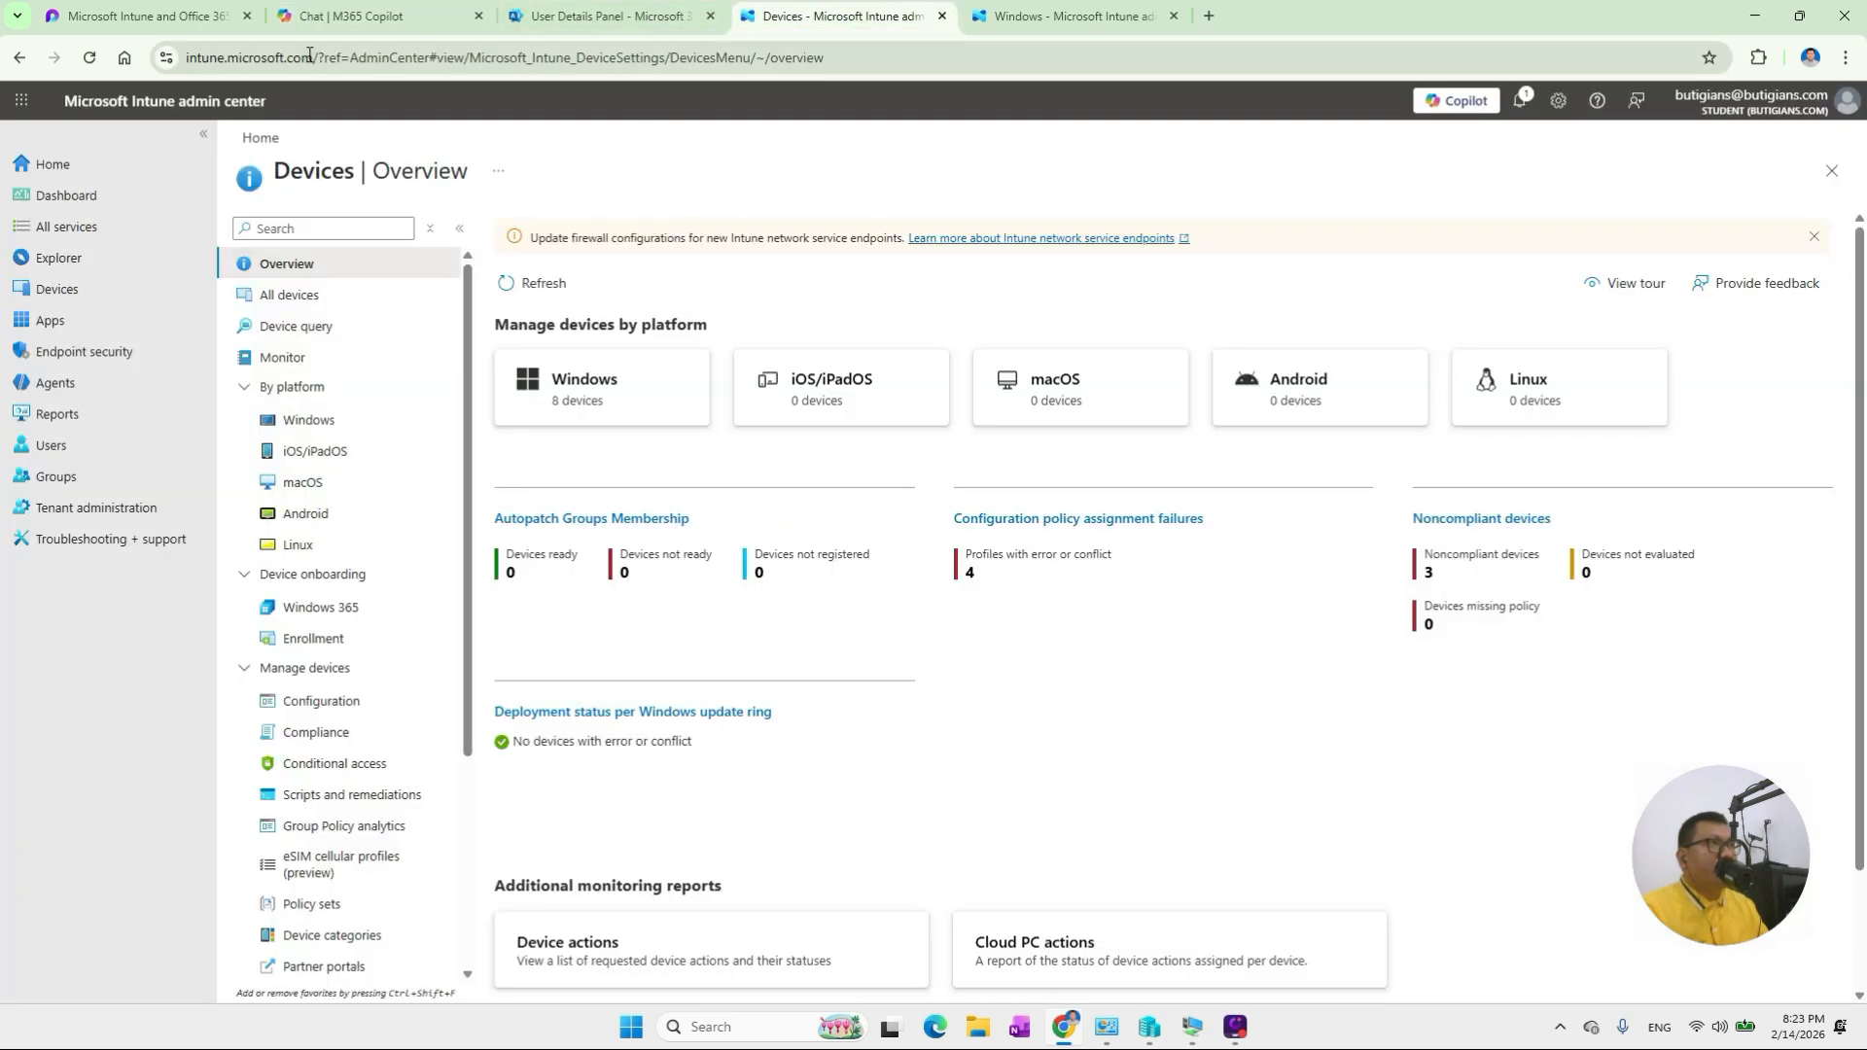
{"action": "left_click_drag", "start_coordinate": [309, 55], "coordinate": [167, 60]}
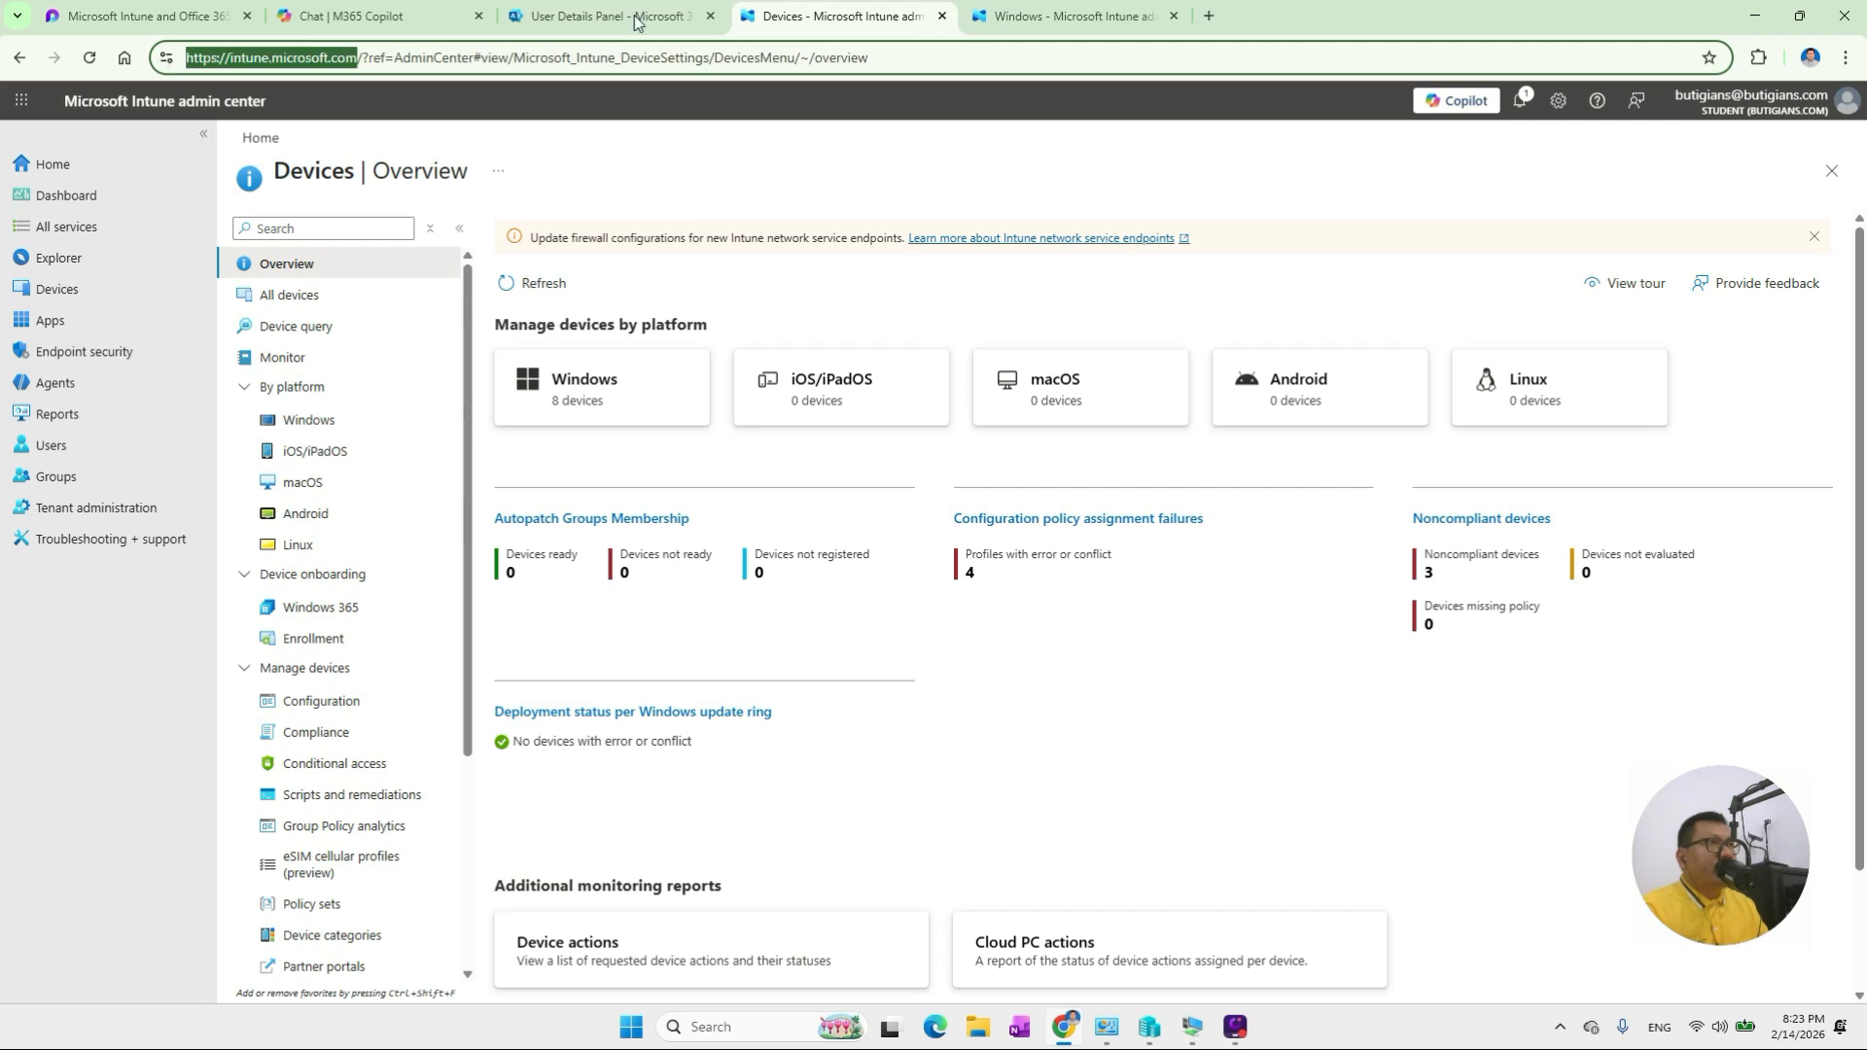
{"action": "left_click", "coordinate": [370, 16]}
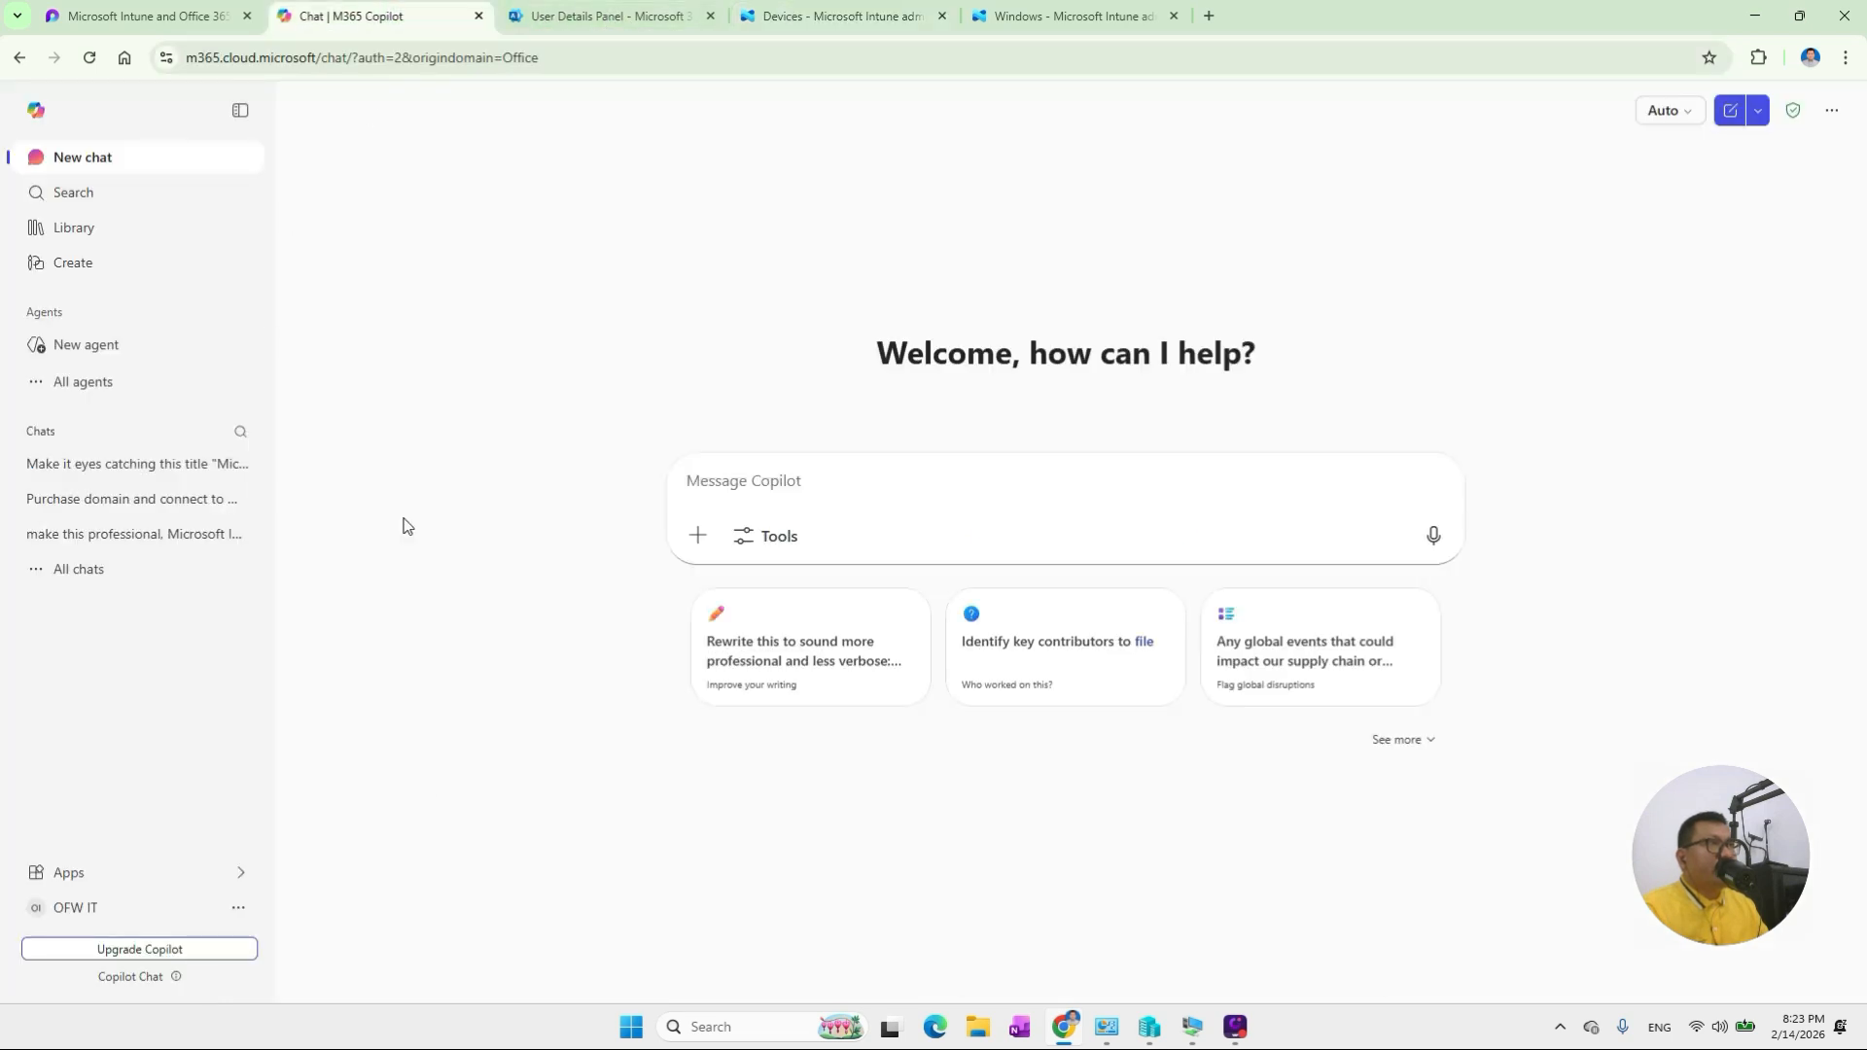
{"action": "left_click", "coordinate": [231, 878]}
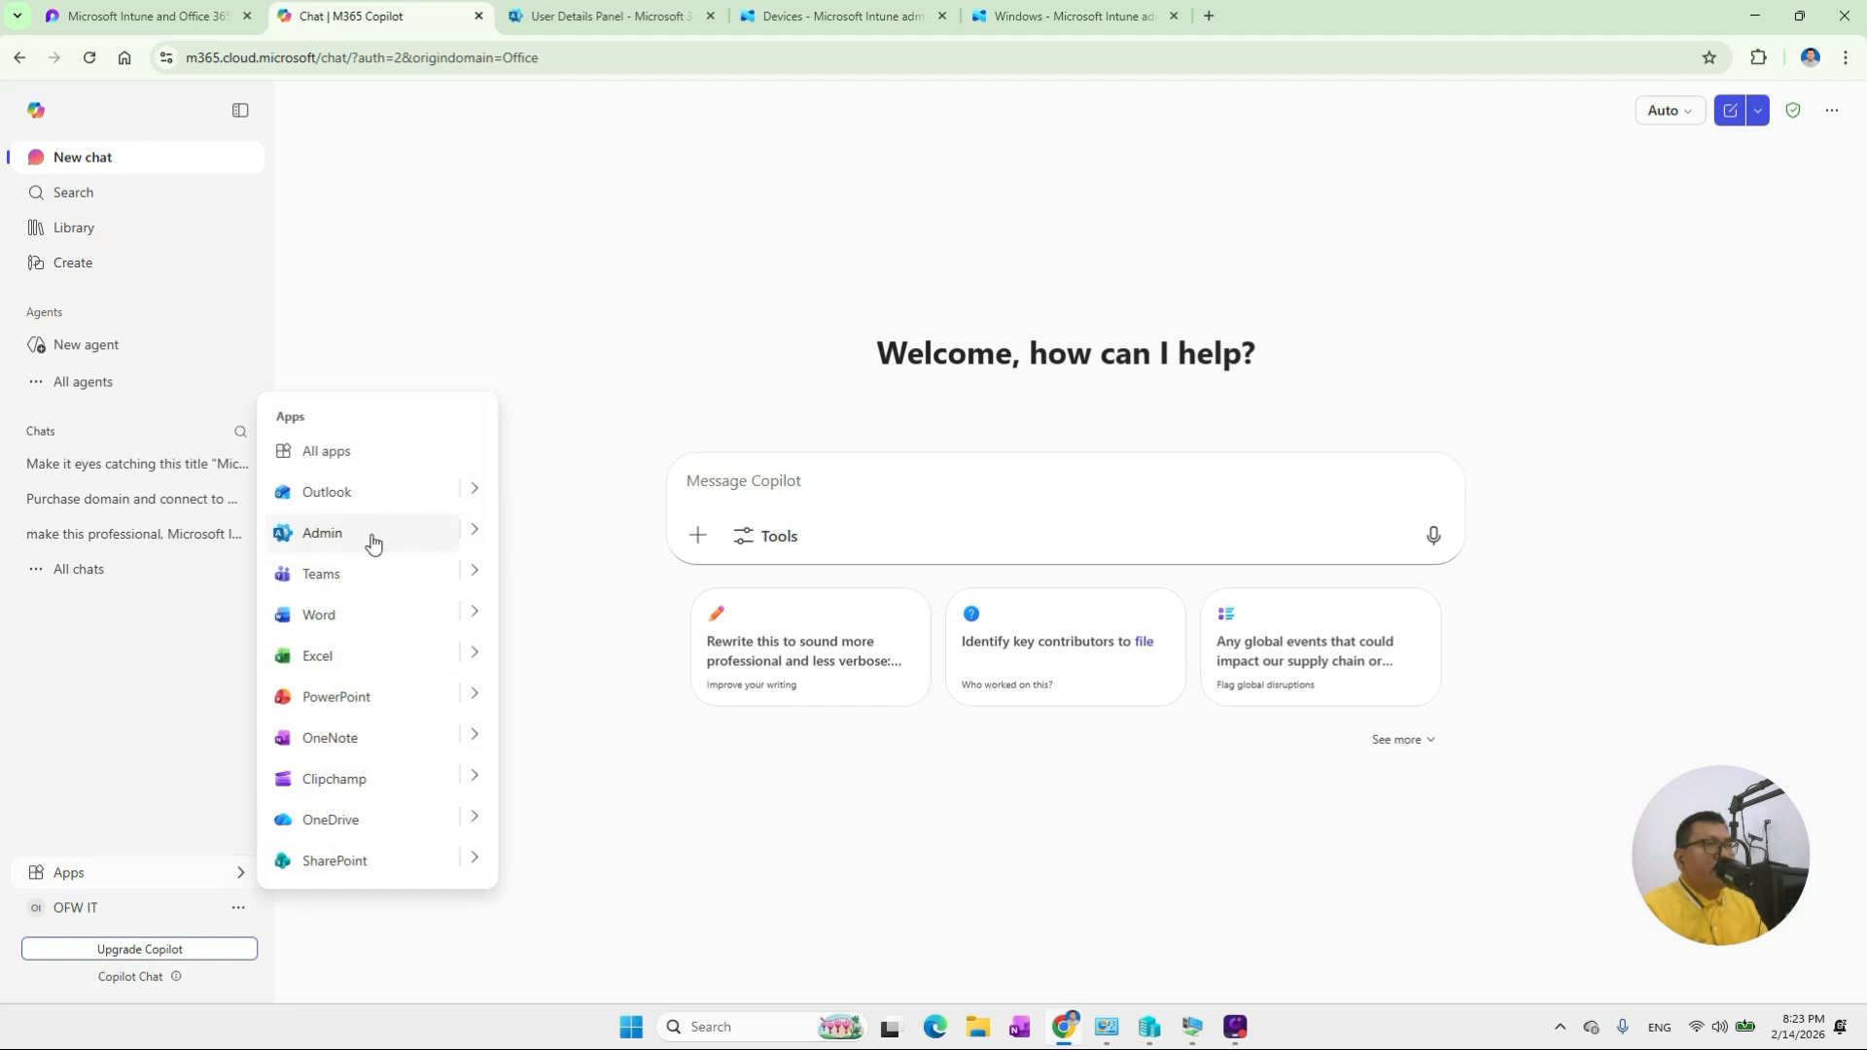
{"action": "left_click", "coordinate": [679, 13]}
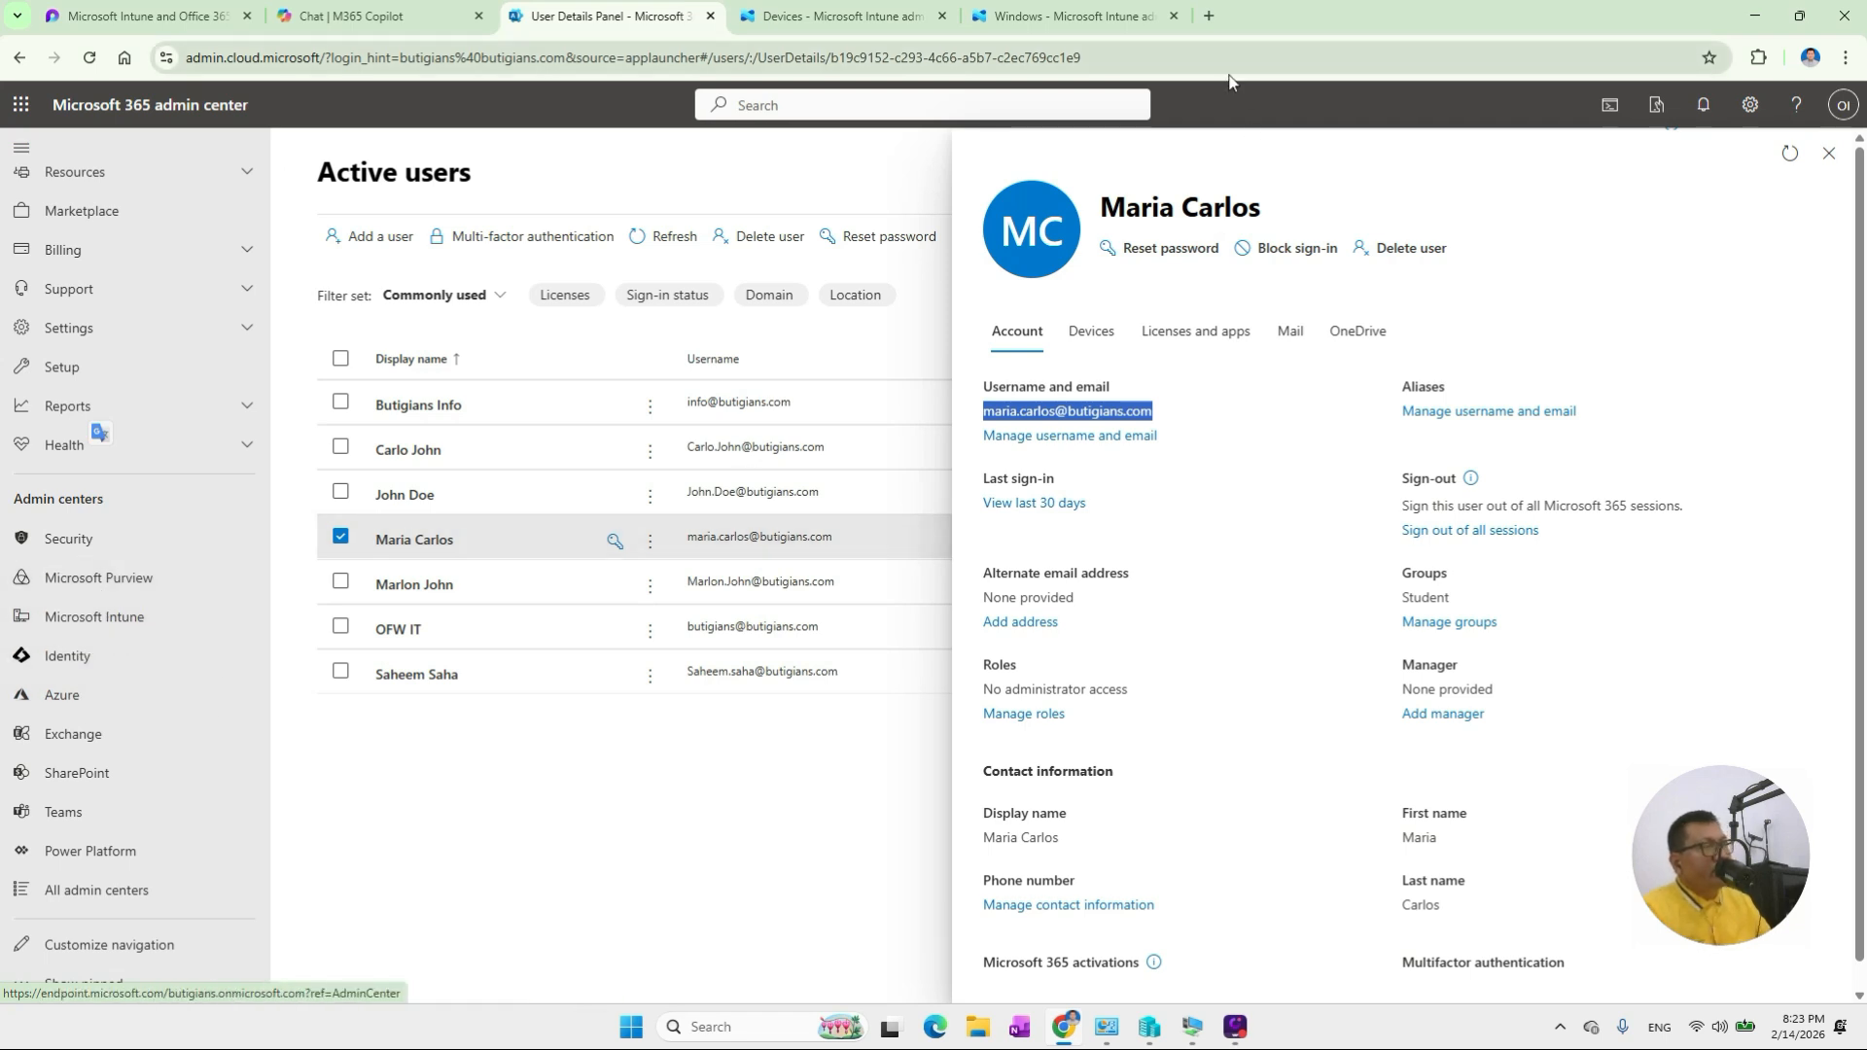
Open a new browser tab showing Google's start page.
{"action": "left_click", "coordinate": [1211, 16]}
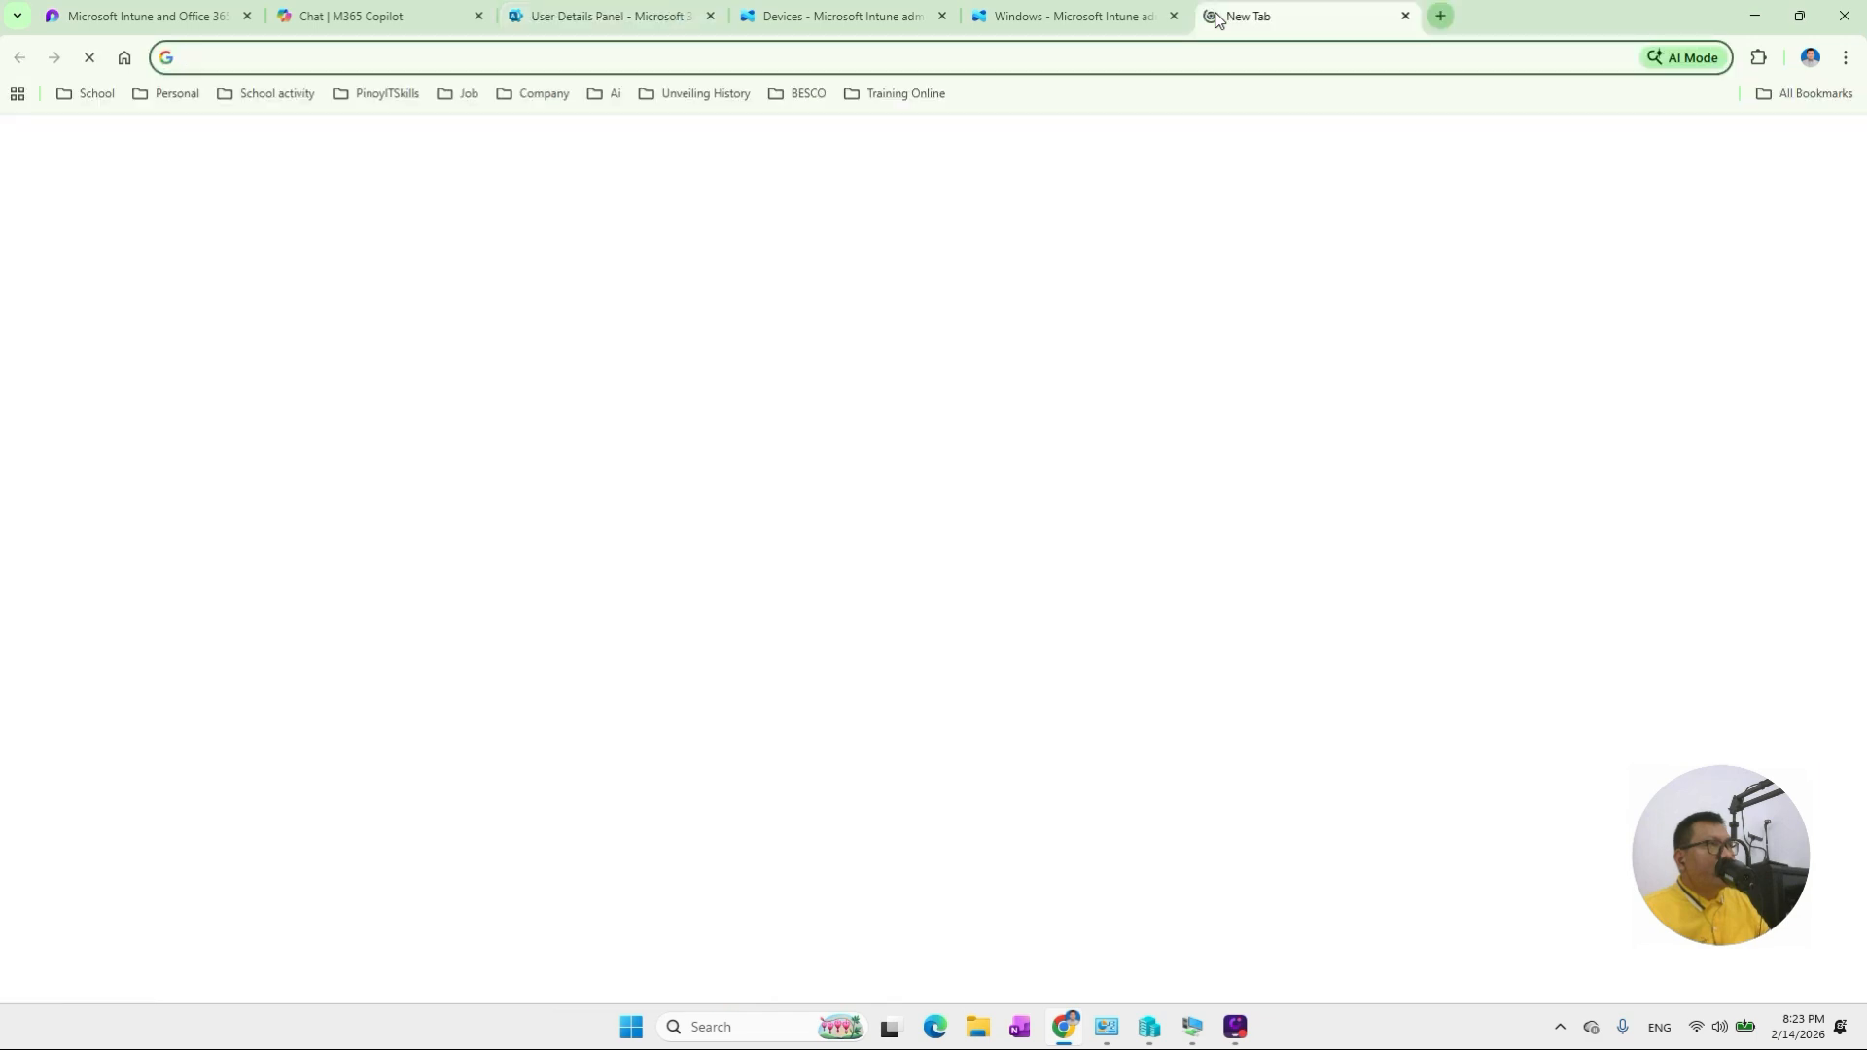
{"action": "left_click", "coordinate": [1059, 16]}
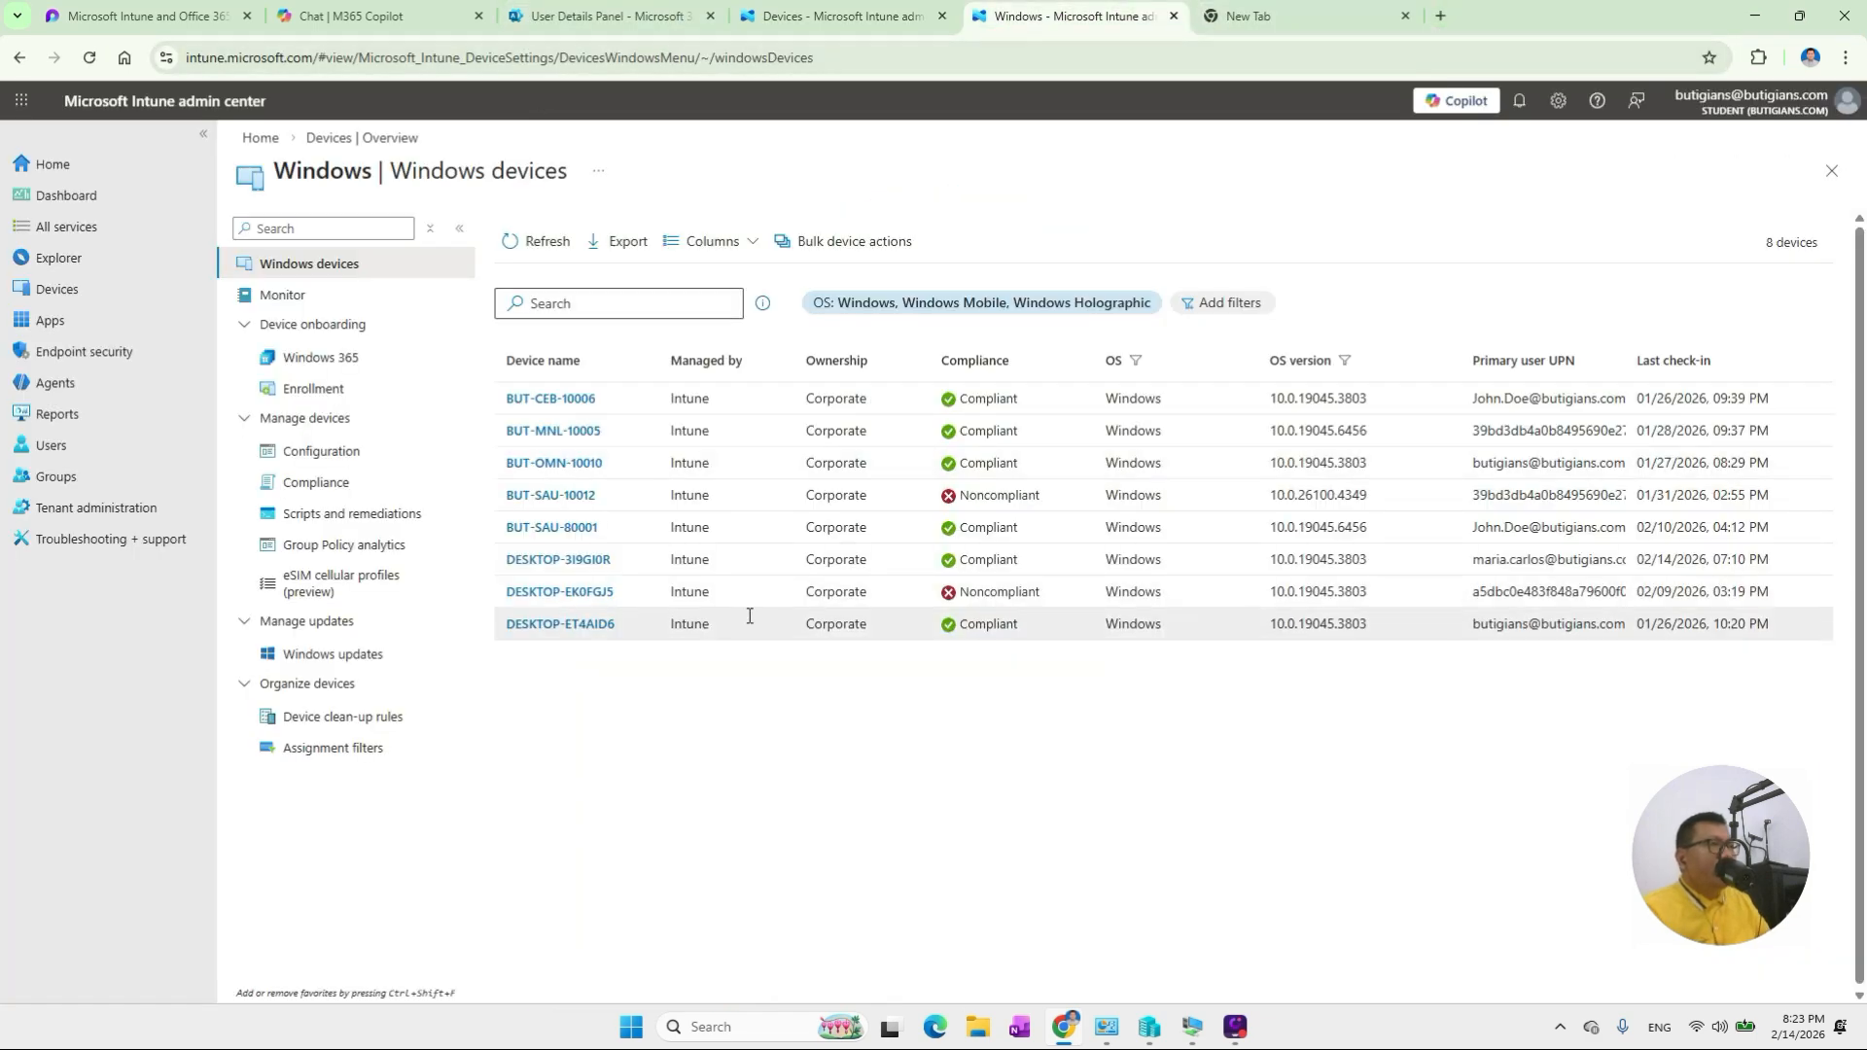
Go to Intune Devices > All devices and open the Windows devices list.
{"action": "left_click", "coordinate": [54, 291]}
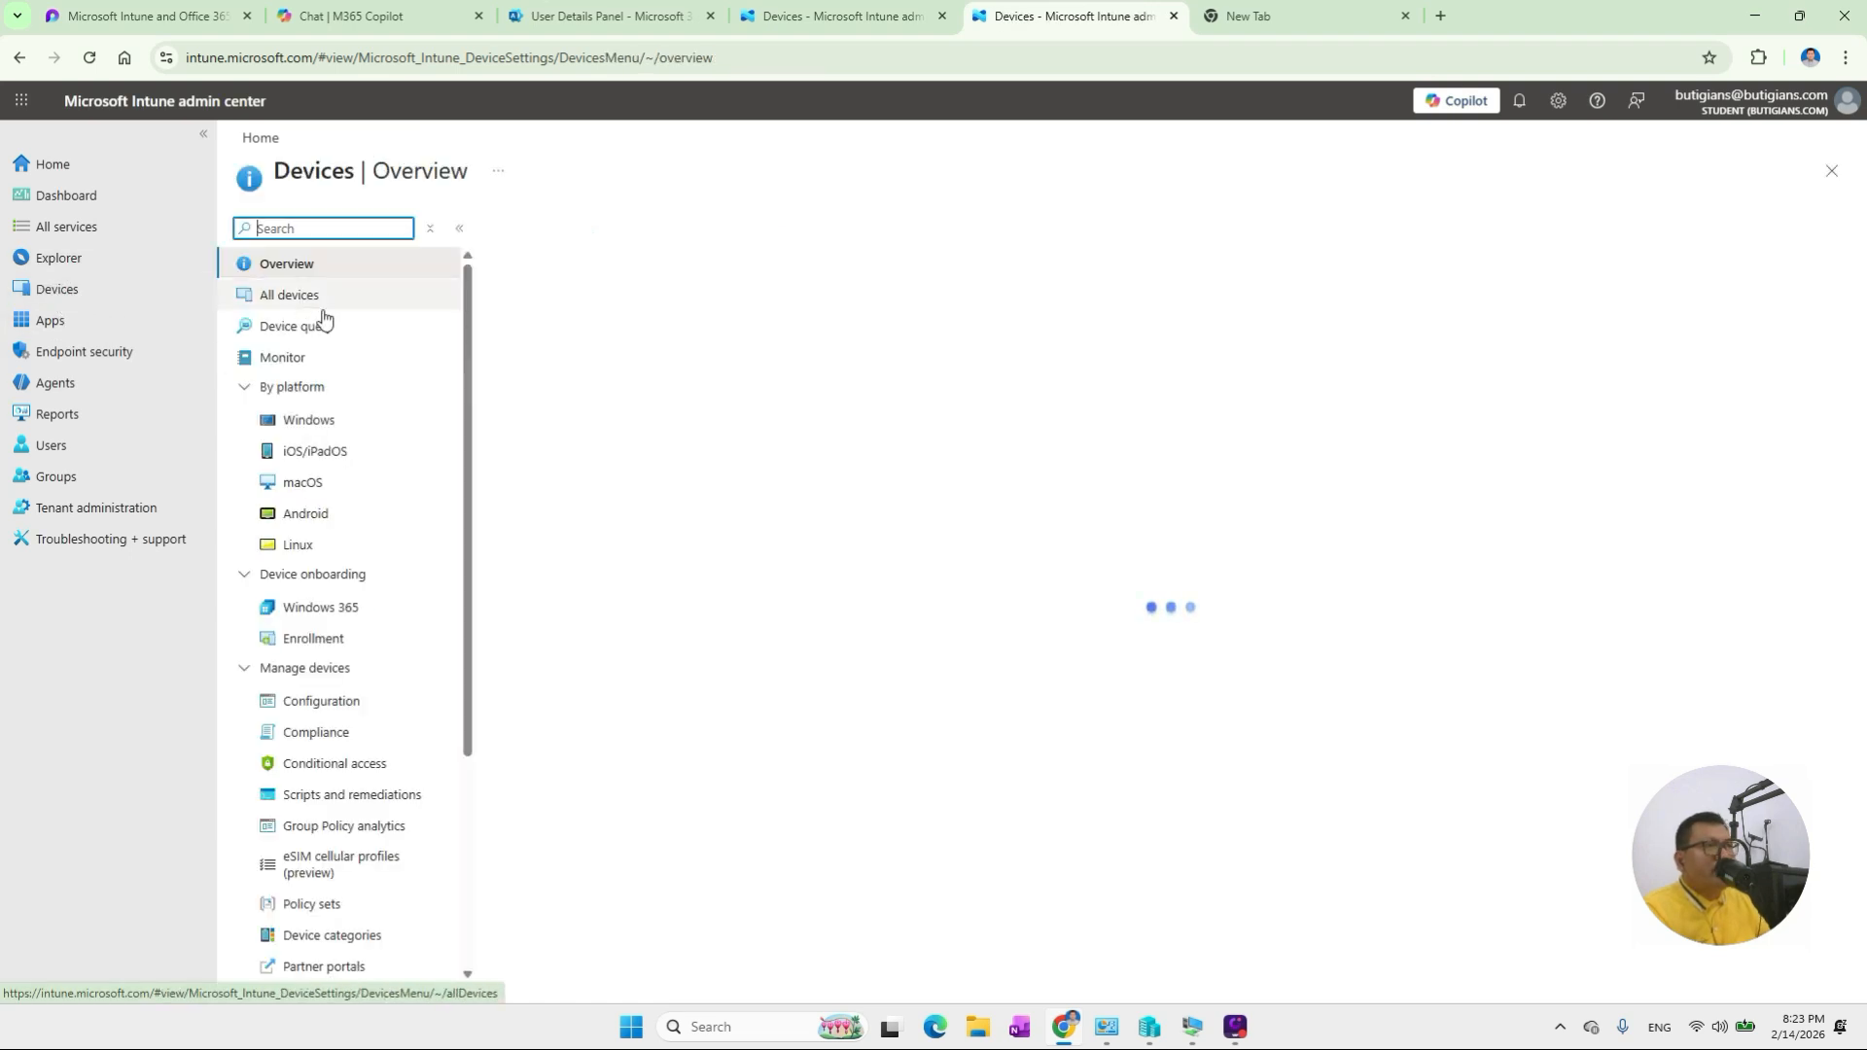
{"action": "left_click", "coordinate": [301, 302]}
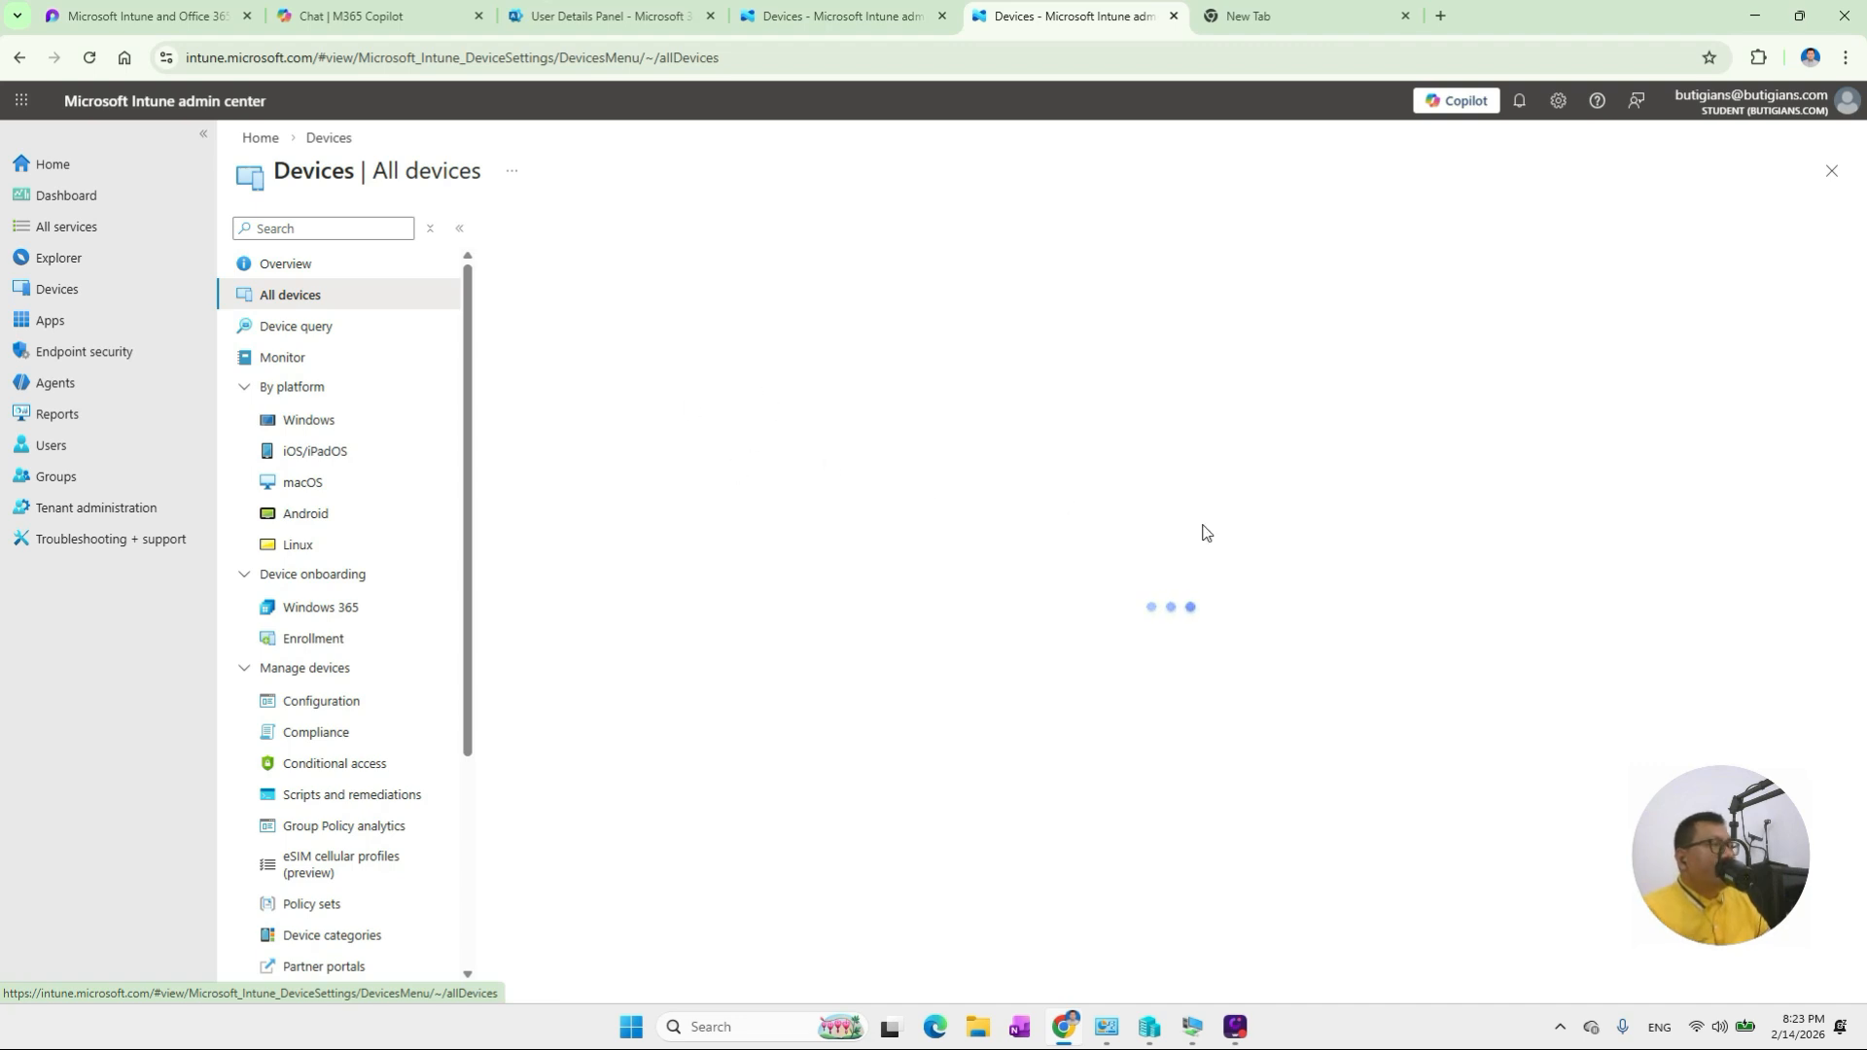
{"action": "key", "text": "ctrl+Page_Up"}
{"action": "left_click", "coordinate": [595, 409]}
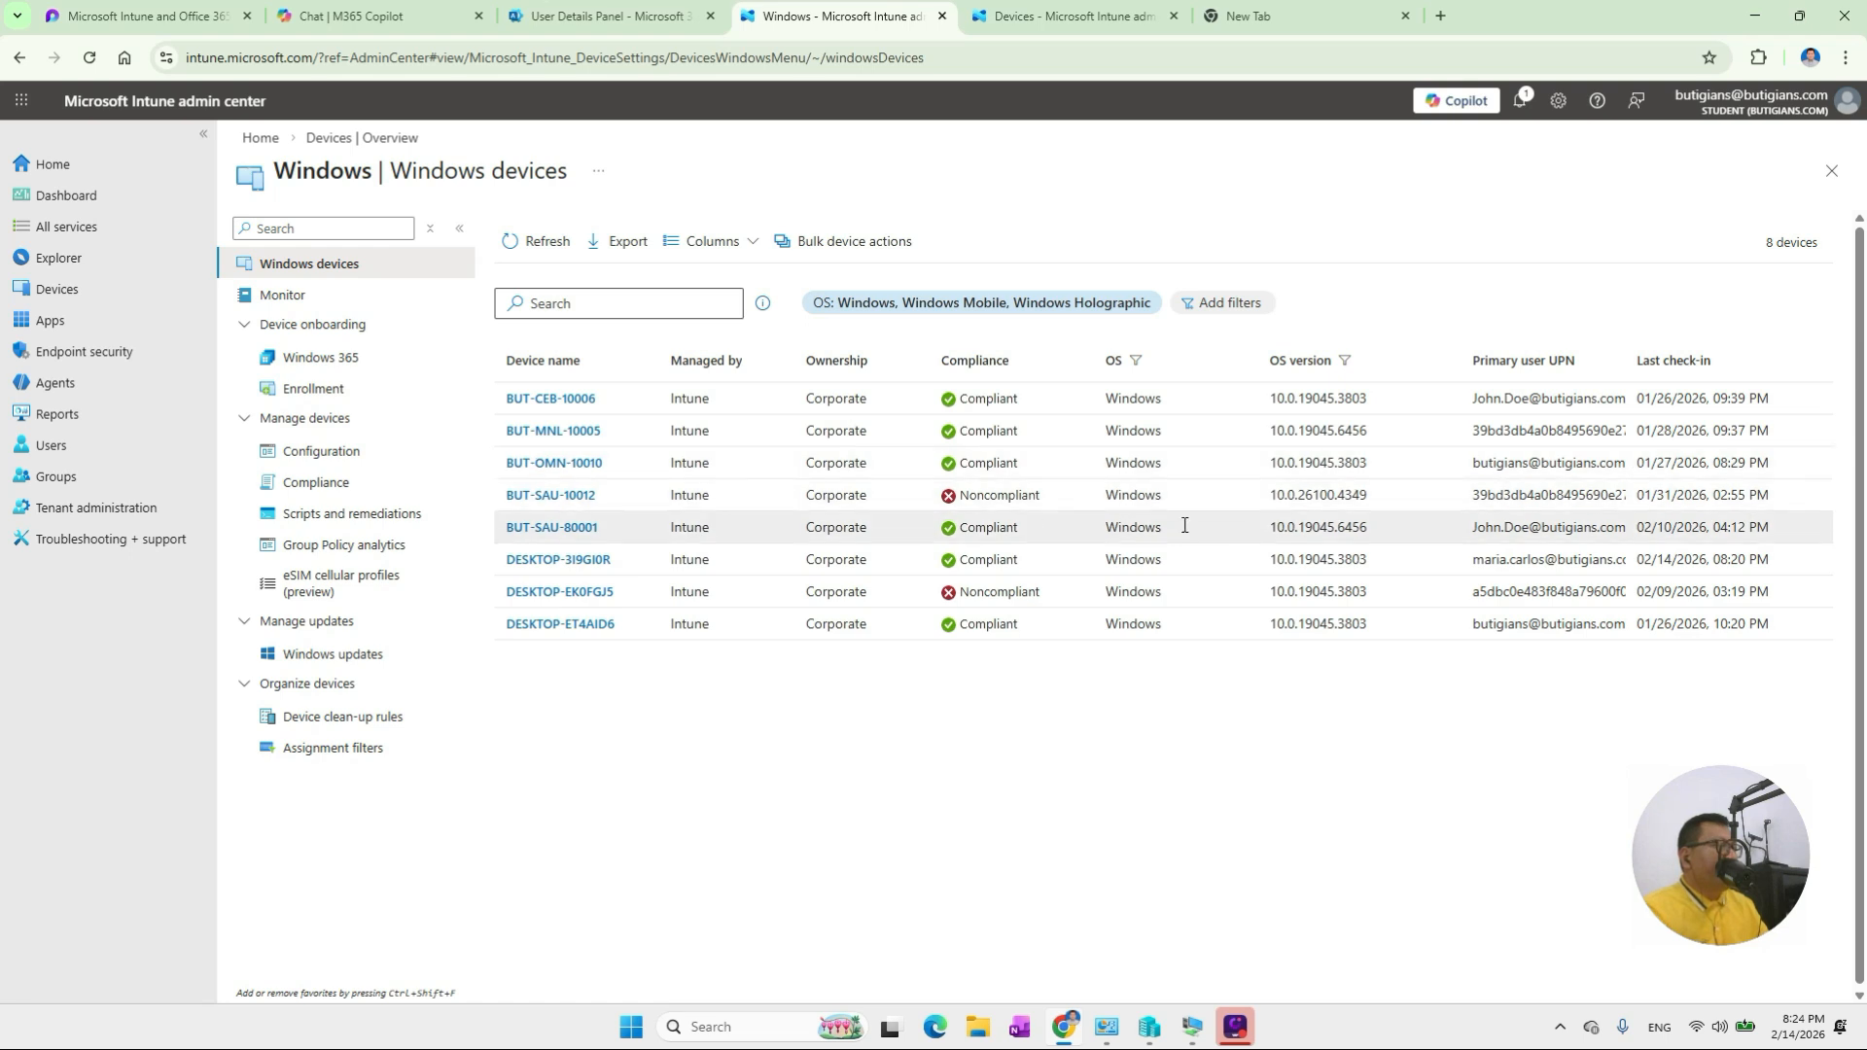
Open DESKTOP-3I9GI0R's device overview and close the duplicate Devices tab.
{"action": "left_click", "coordinate": [555, 562]}
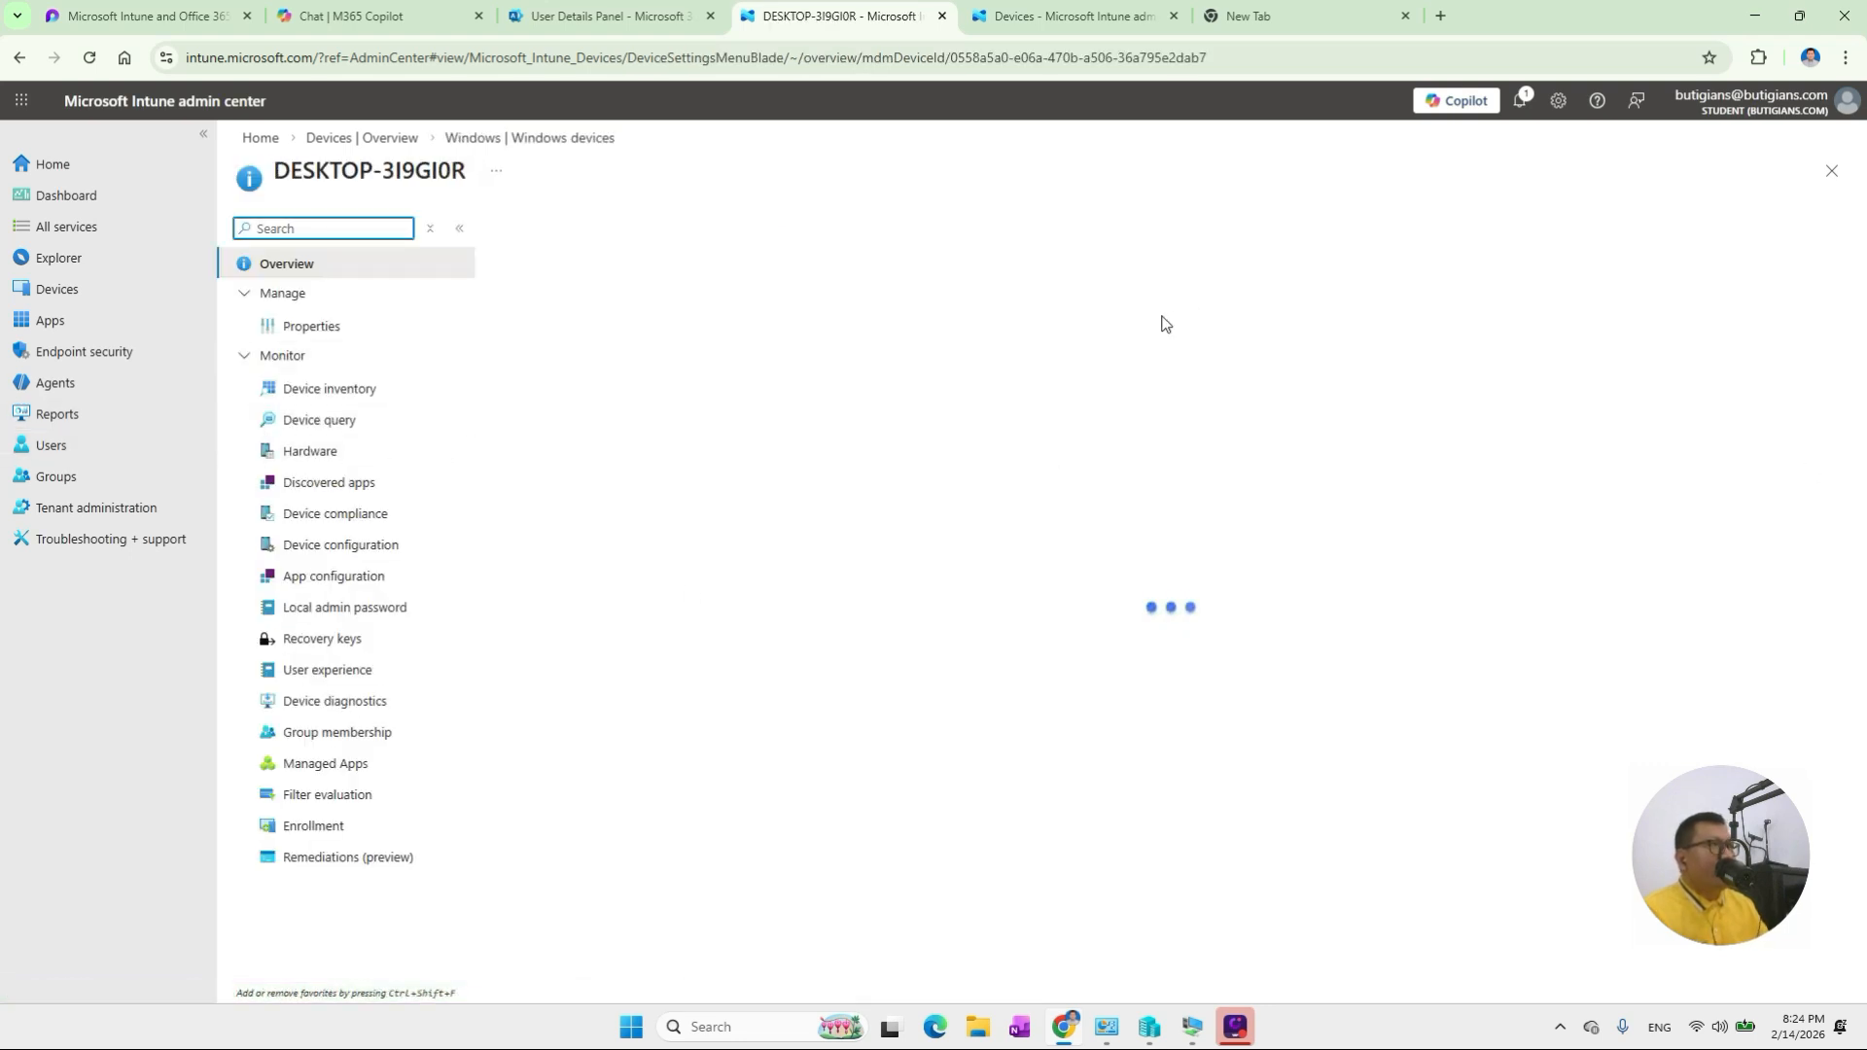
{"action": "left_click", "coordinate": [1069, 15]}
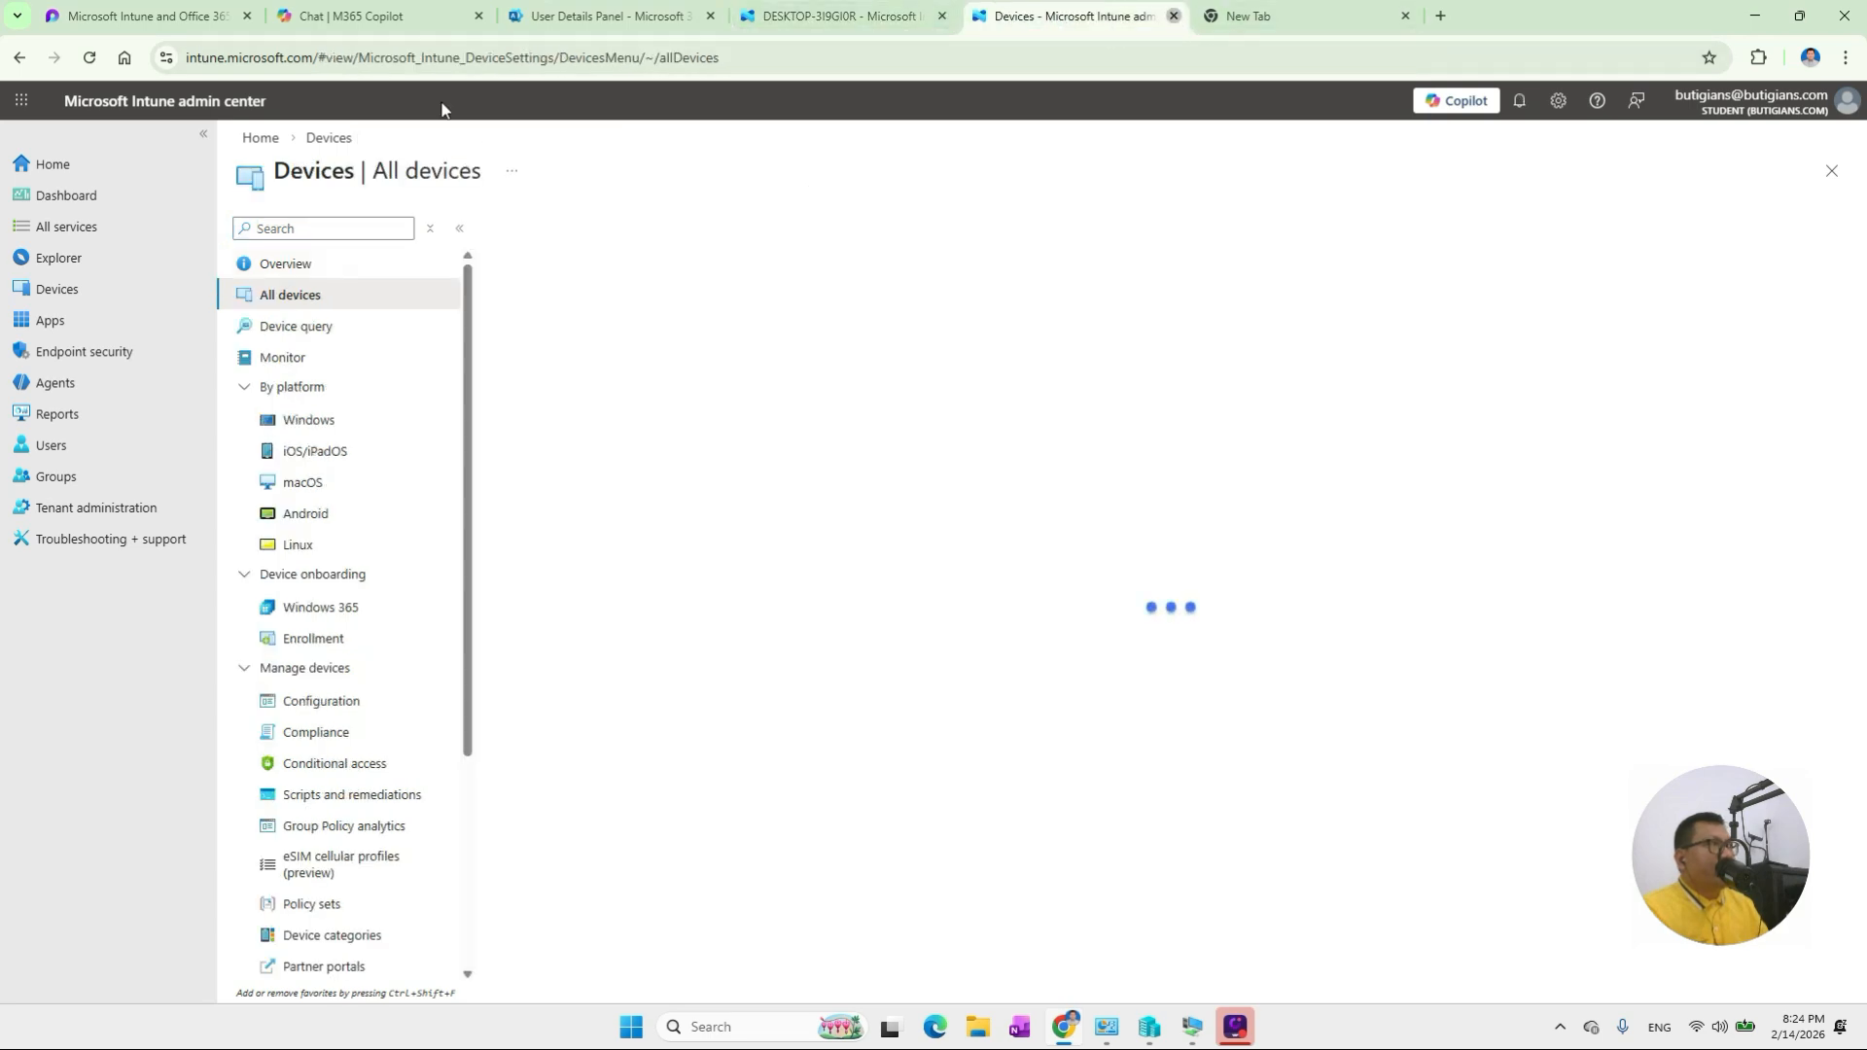
{"action": "left_click", "coordinate": [1174, 17]}
{"action": "left_click", "coordinate": [841, 15]}
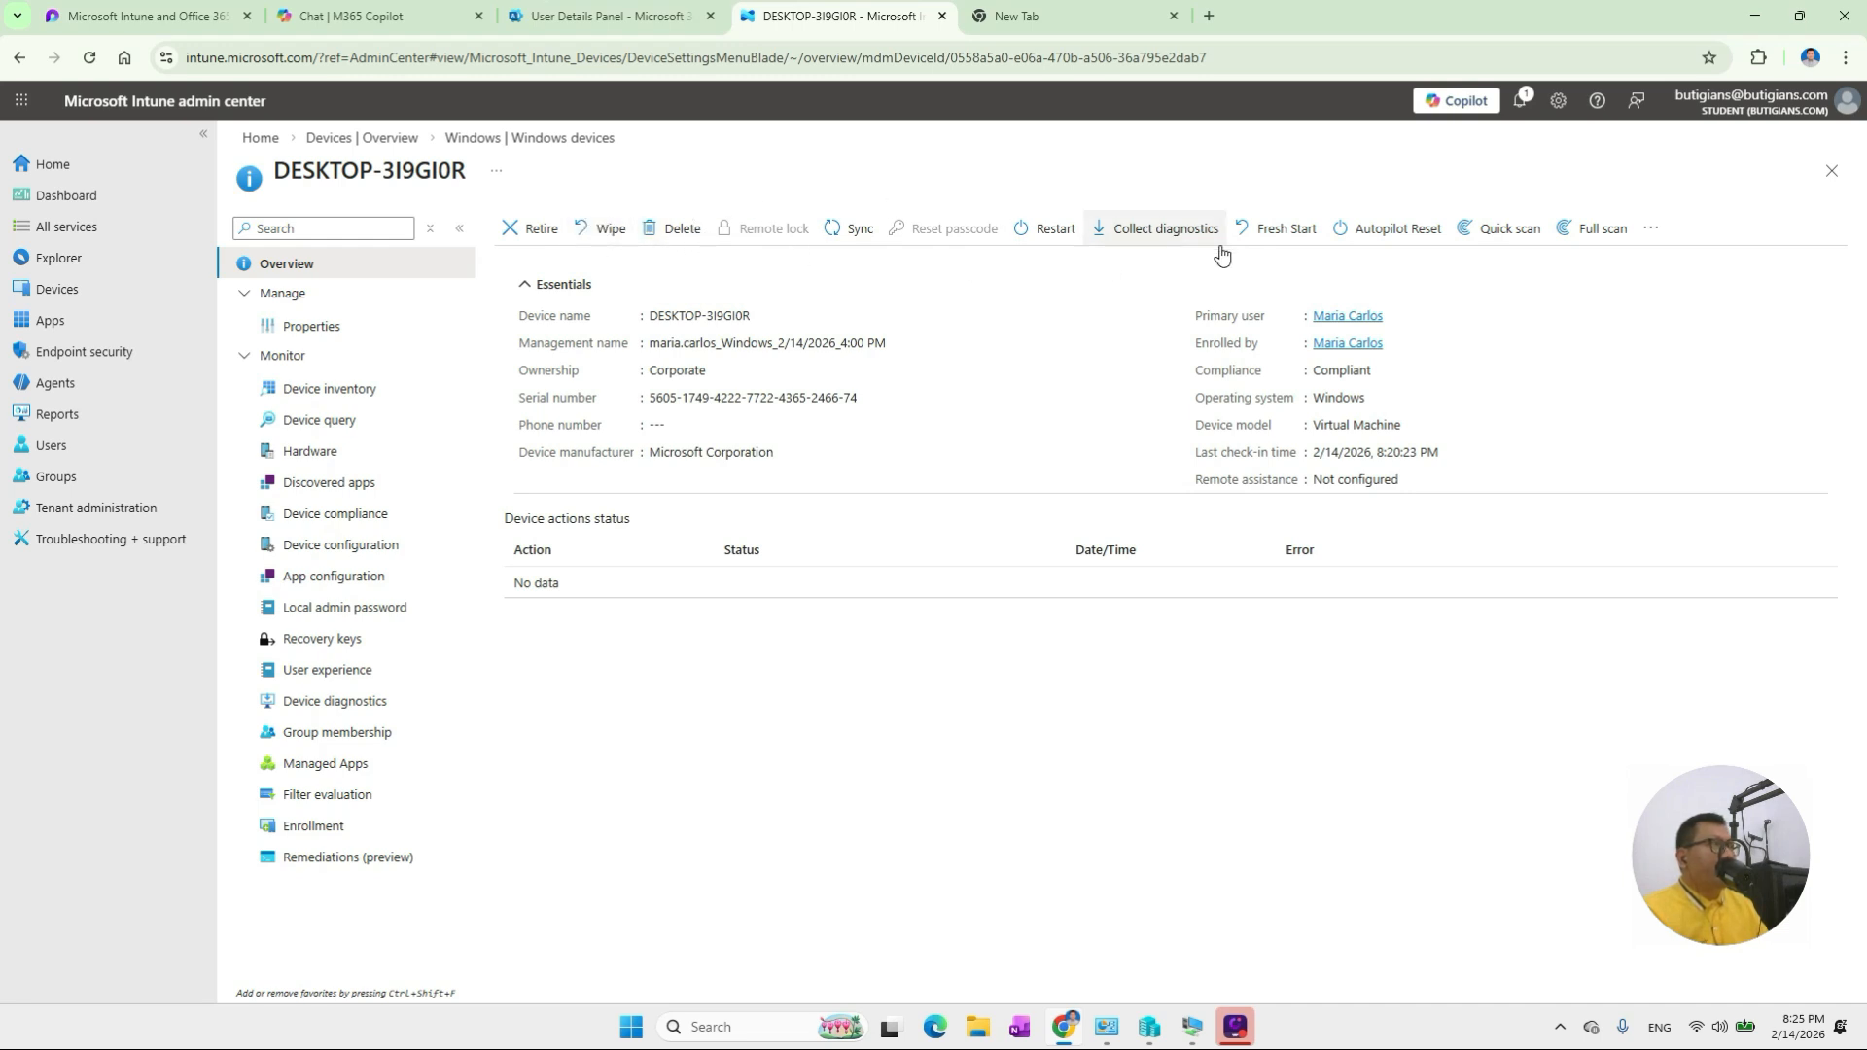
{"action": "left_click", "coordinate": [1650, 230]}
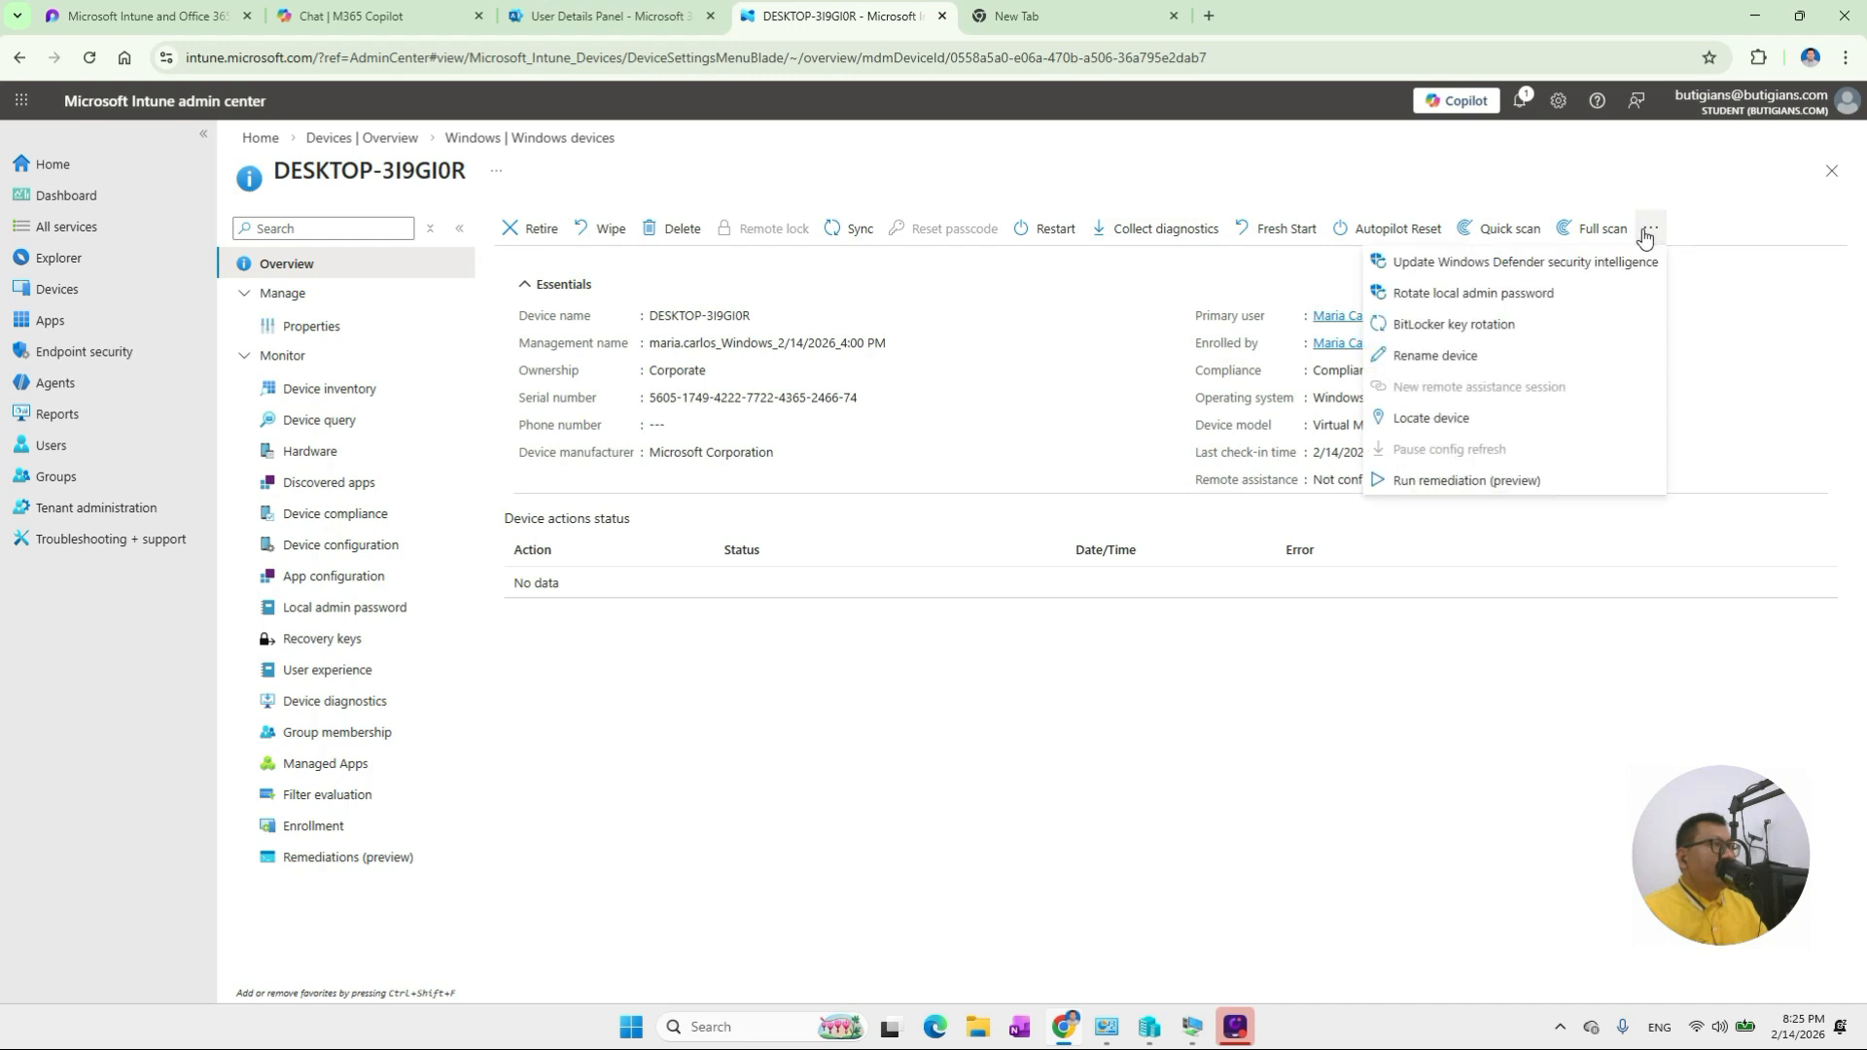
Rename DESKTOP-3I9GI0R to BUT-PHI10001 with Restart after rename set to Yes.
{"action": "left_click", "coordinate": [1447, 360]}
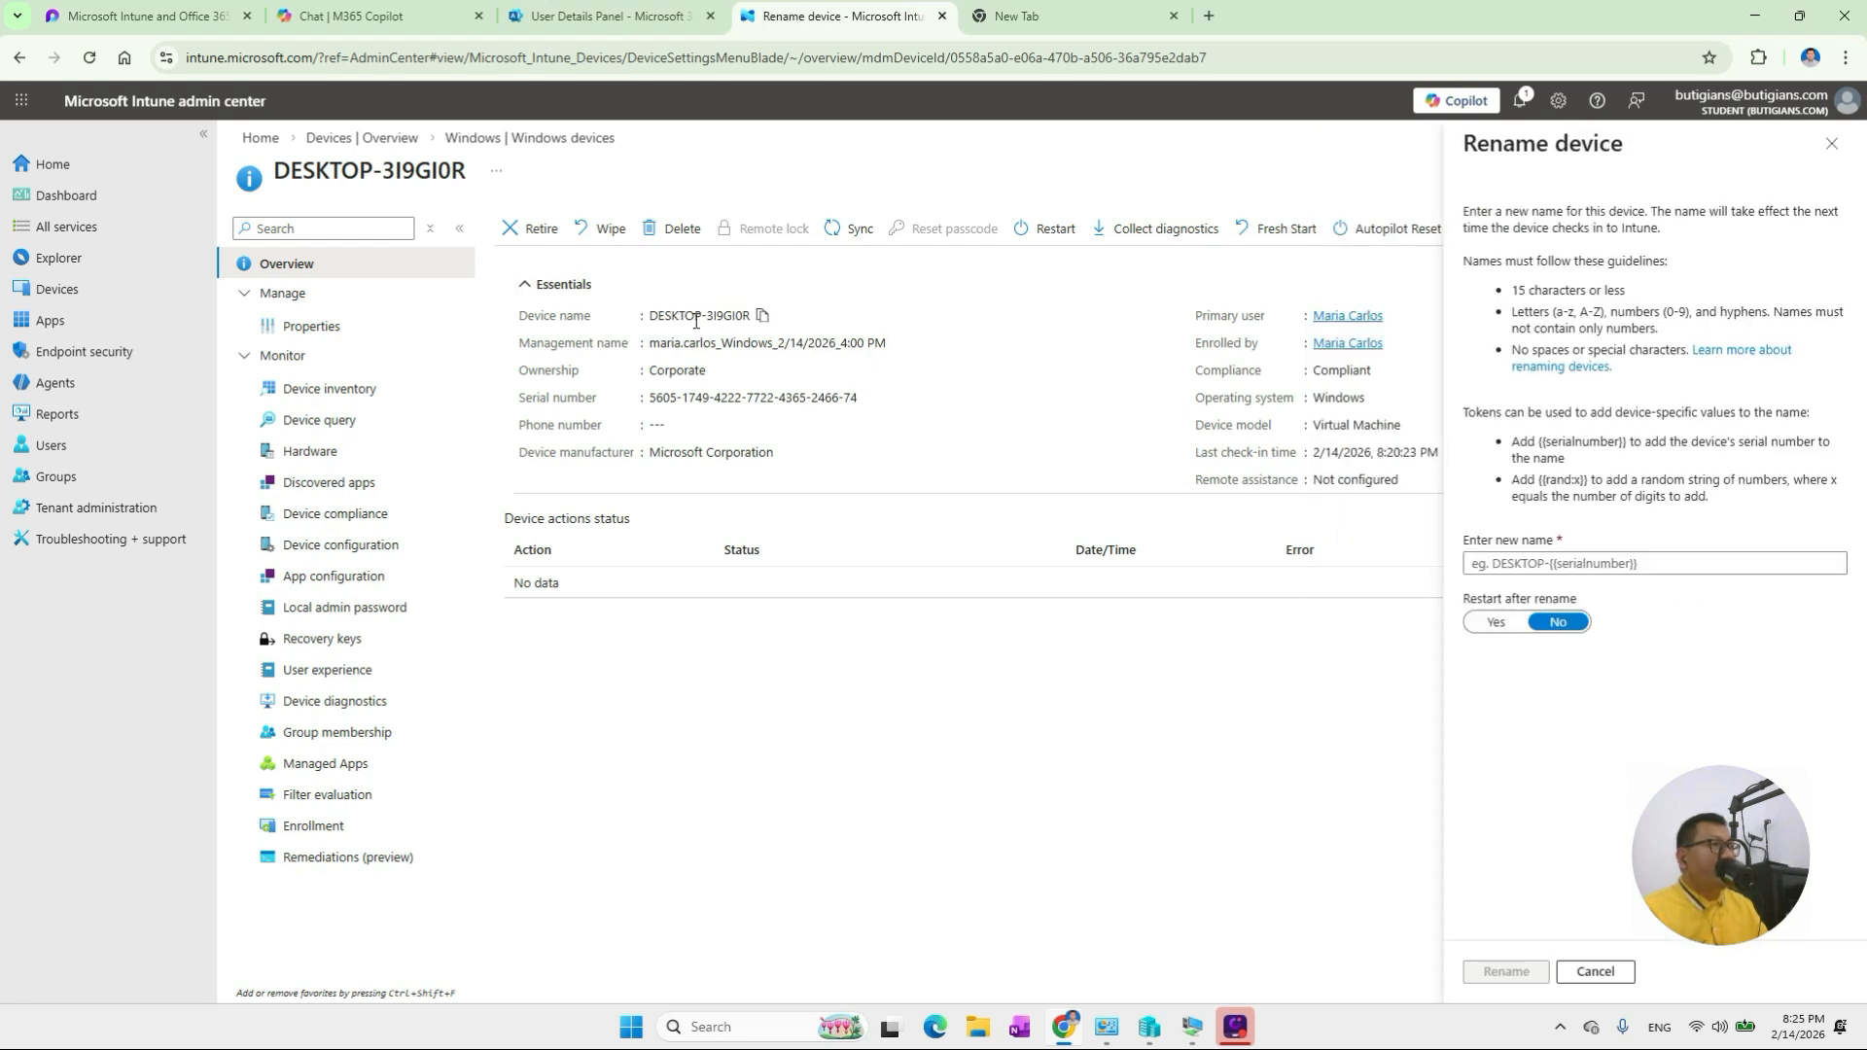
{"action": "left_click", "coordinate": [1498, 622]}
{"action": "left_click", "coordinate": [1530, 562]}
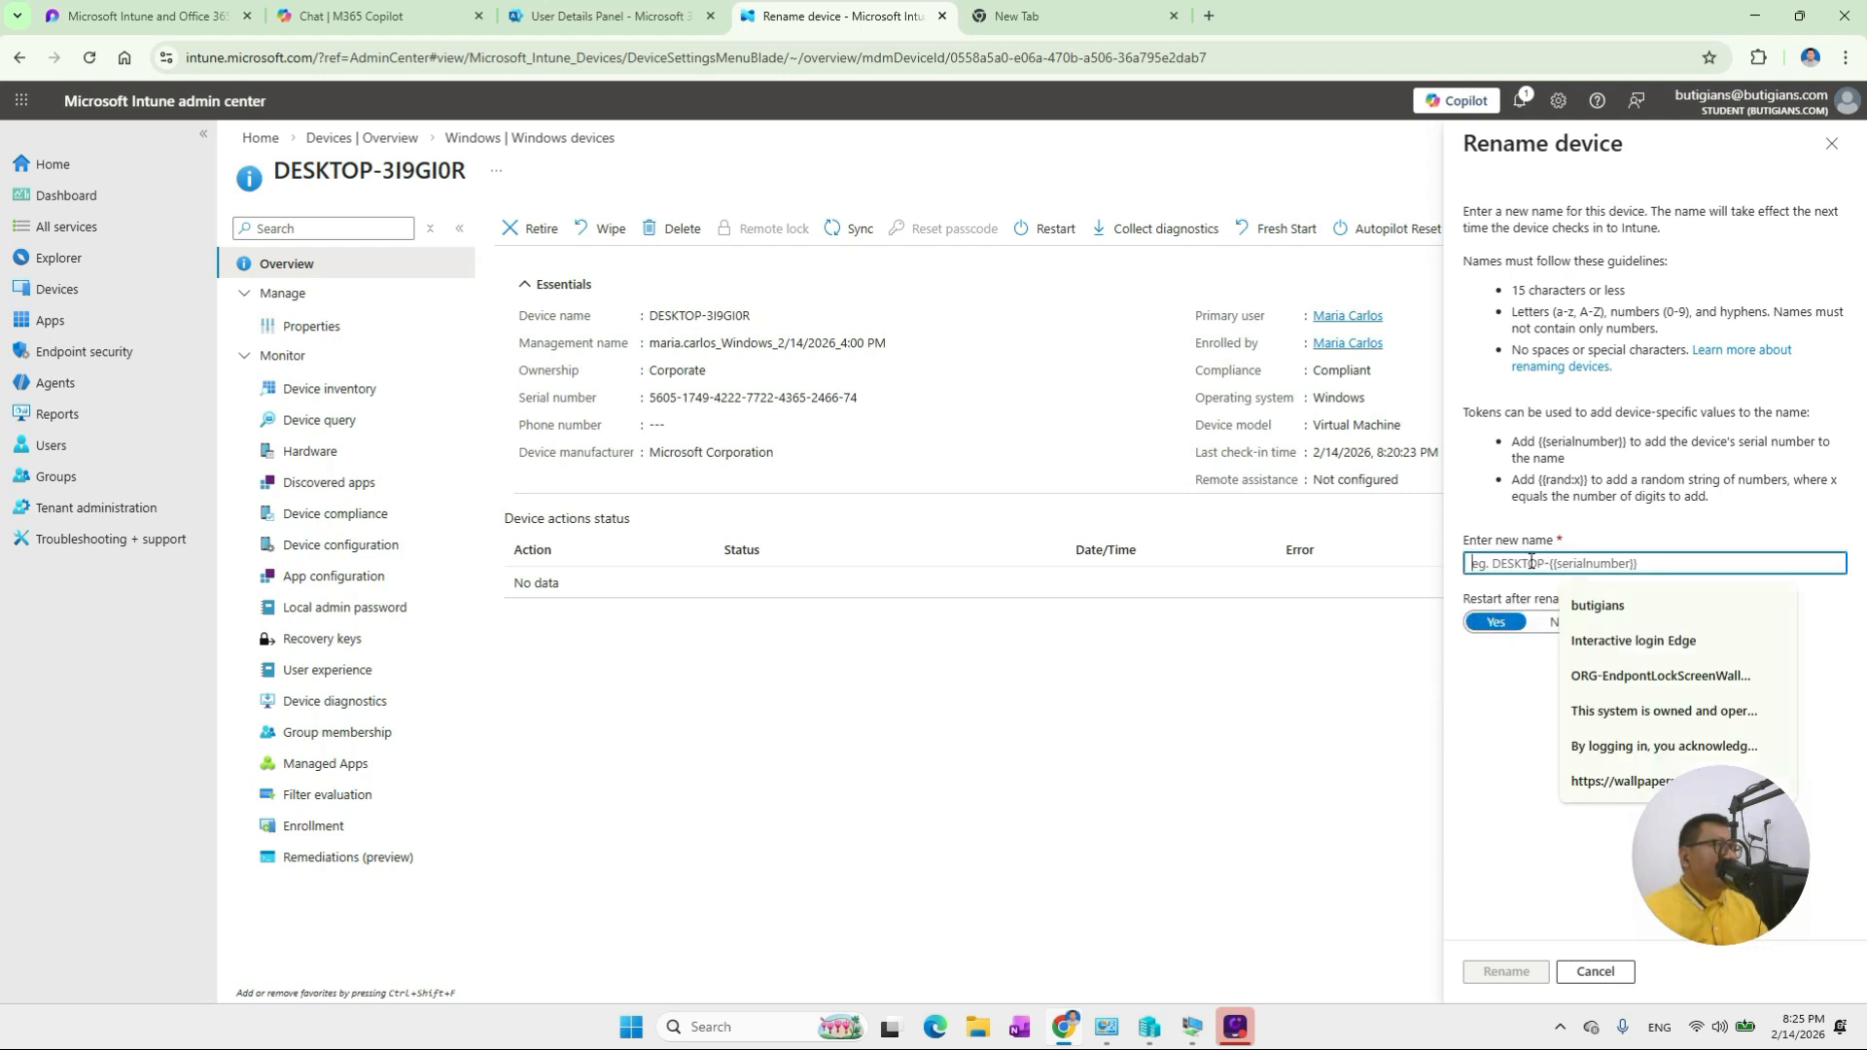
{"action": "type", "text": "m"}
{"action": "key", "text": "BackSpace"}
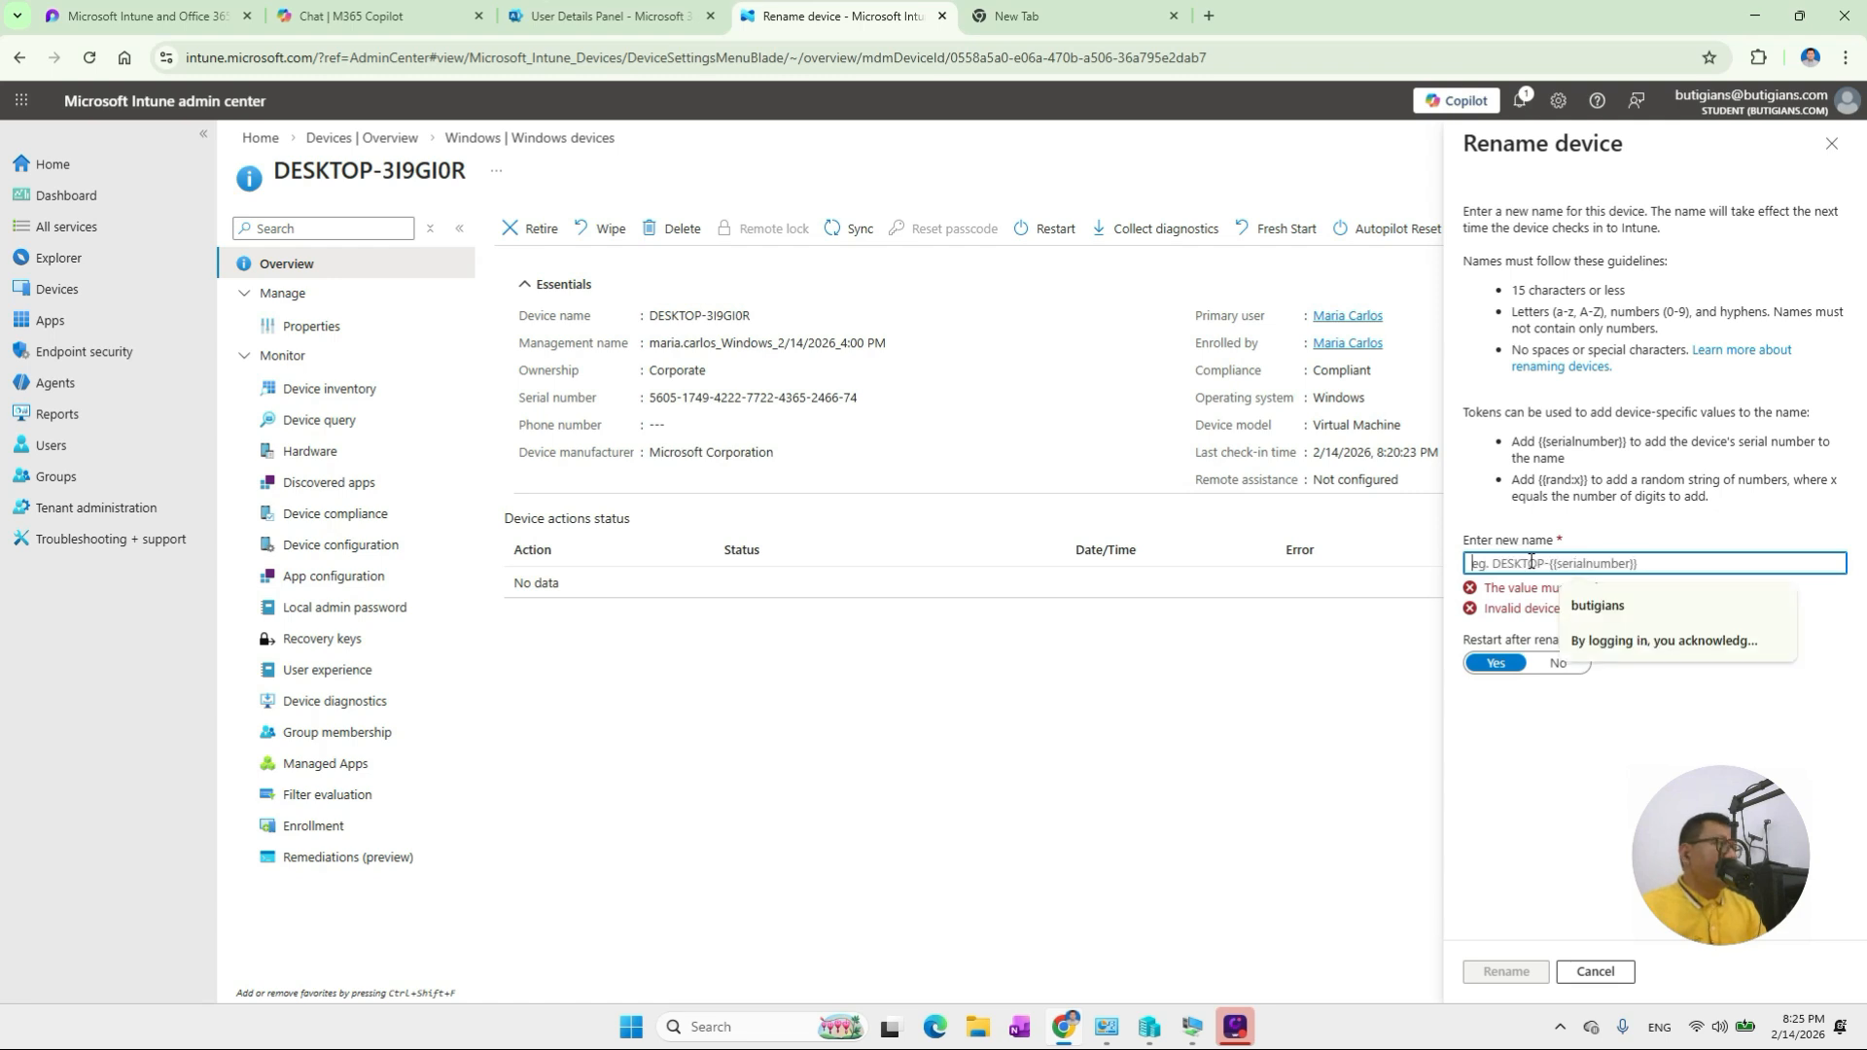
{"action": "type", "text": "BUT-PHI"}
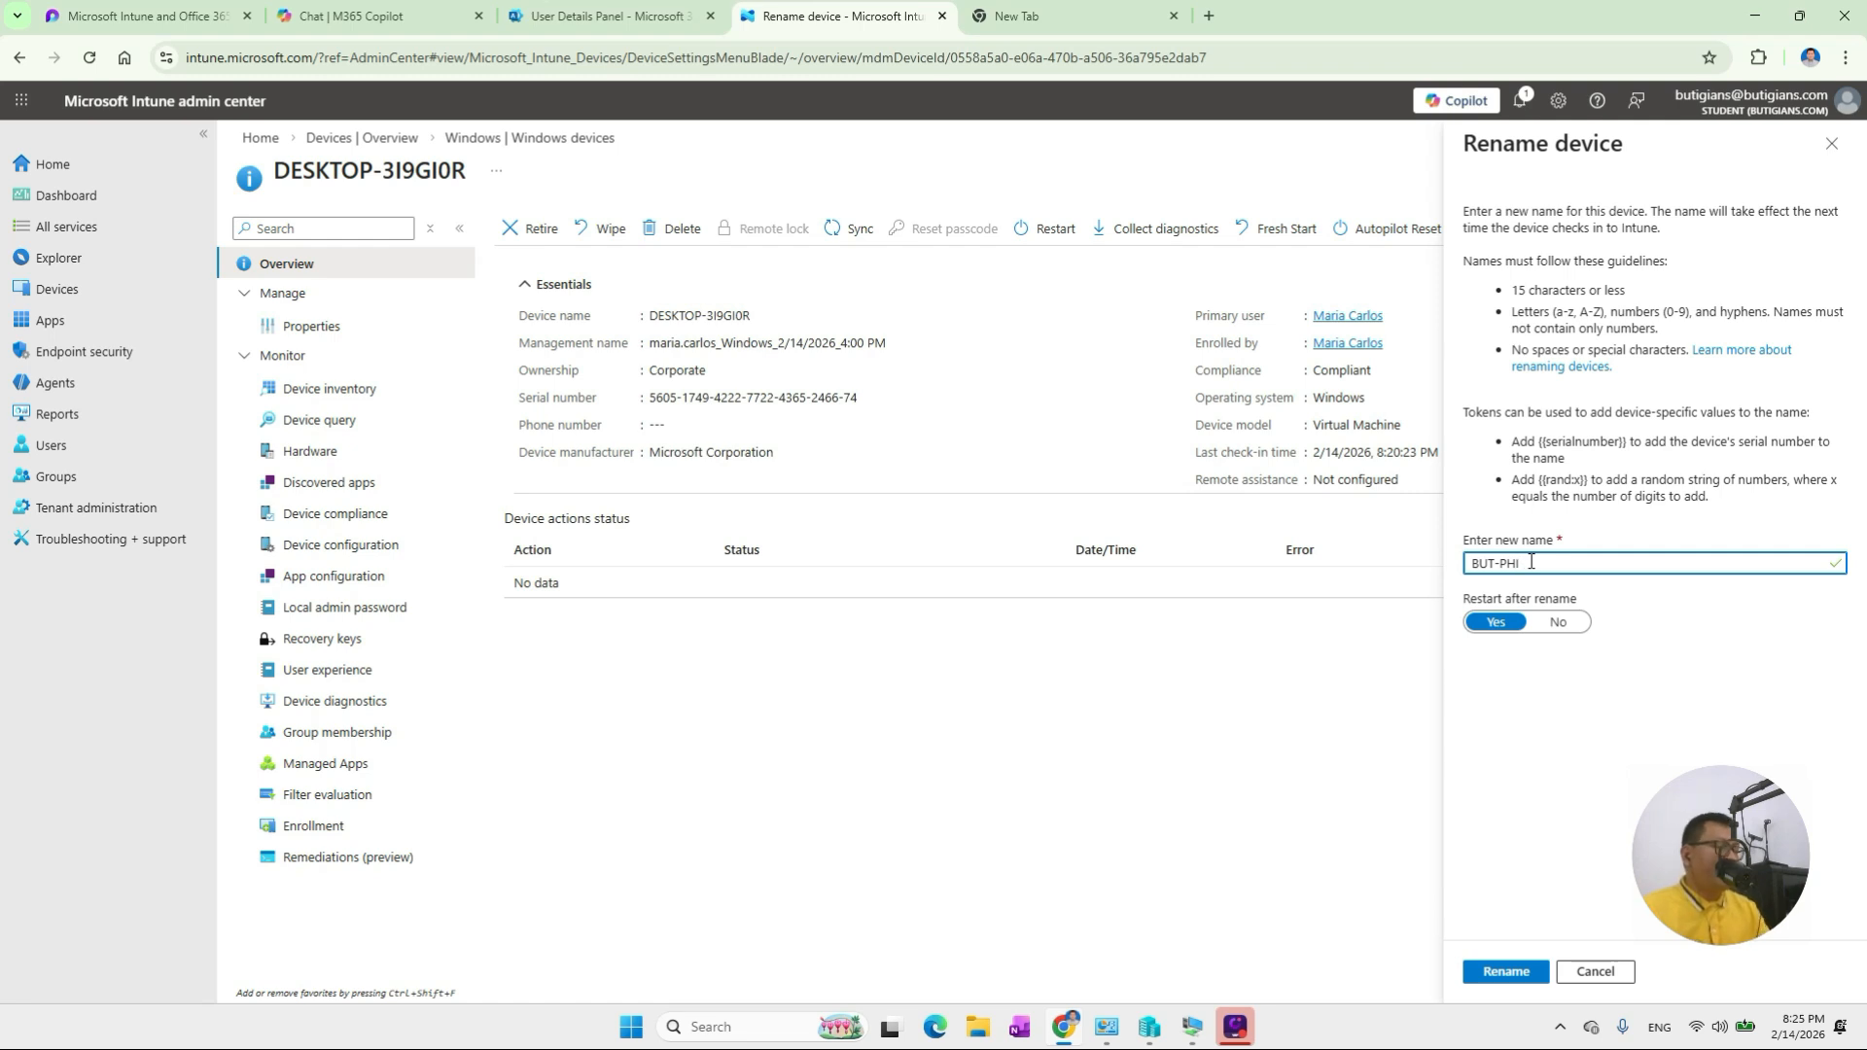
{"action": "type", "text": "-"}
{"action": "type", "text": "1000"}
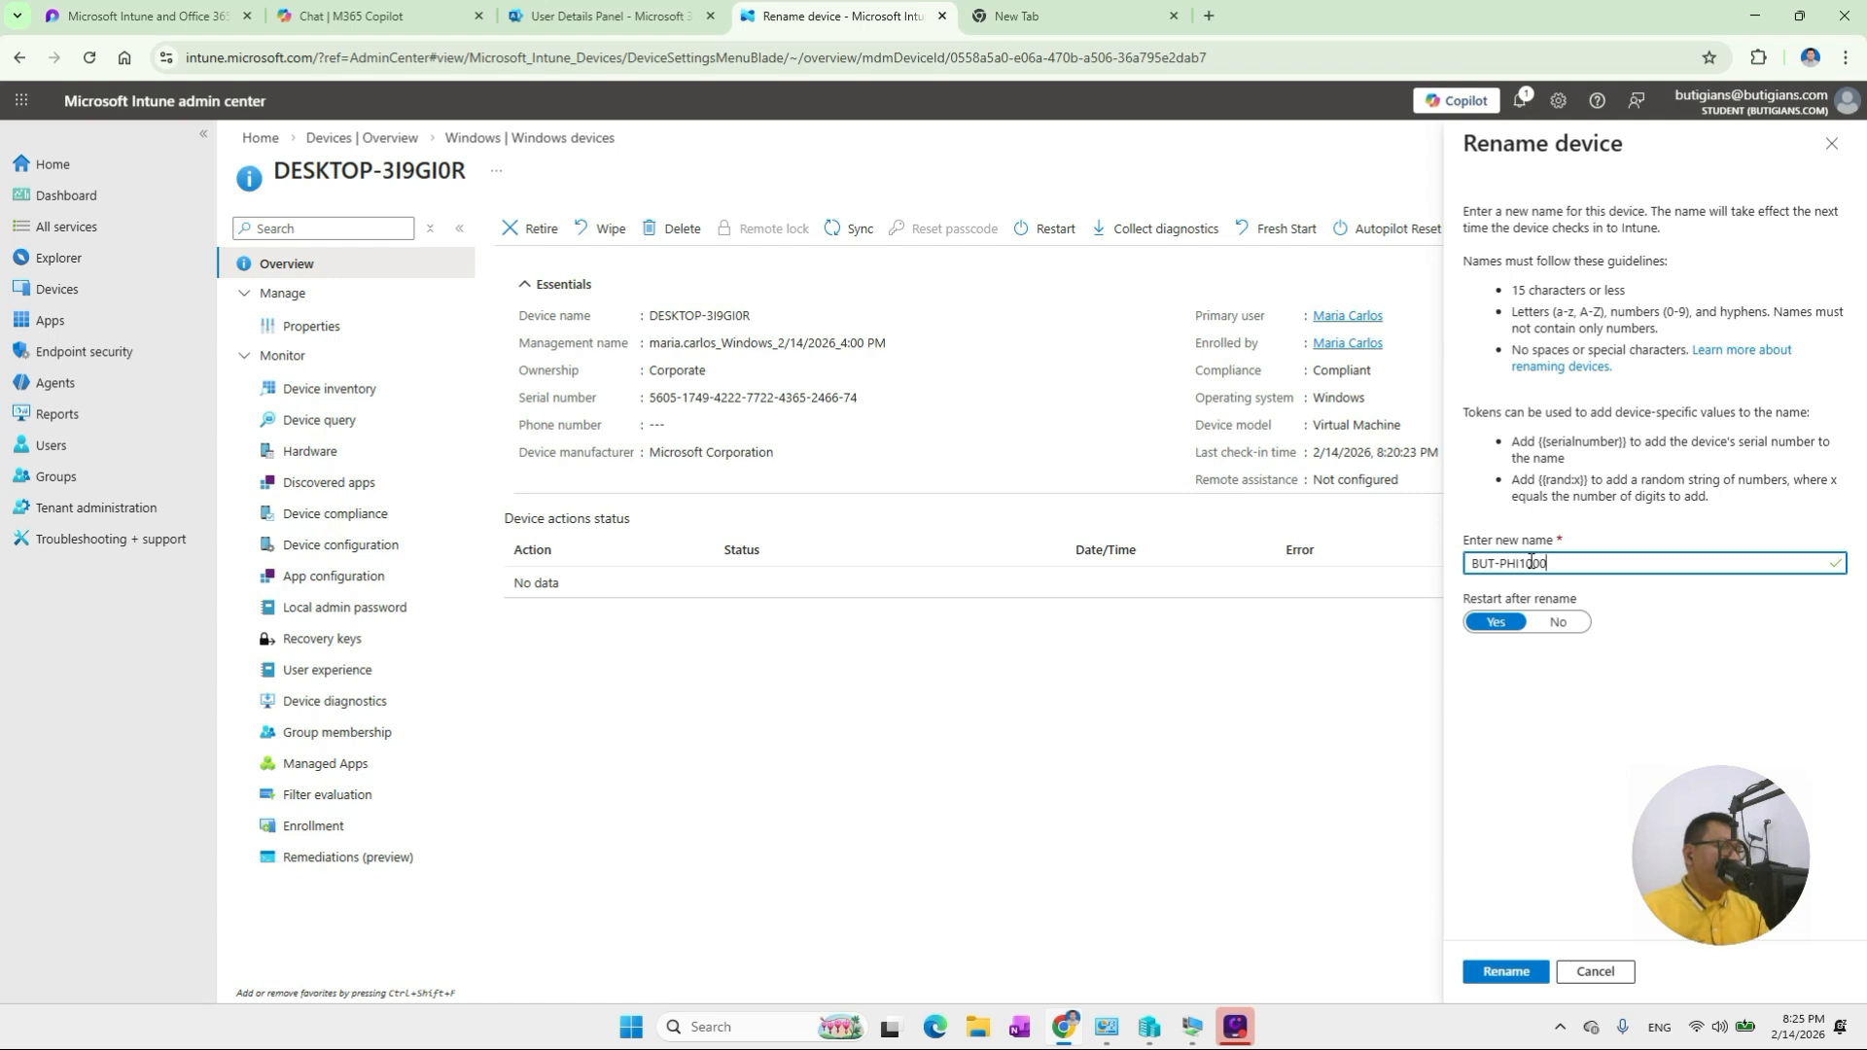
{"action": "type", "text": "1"}
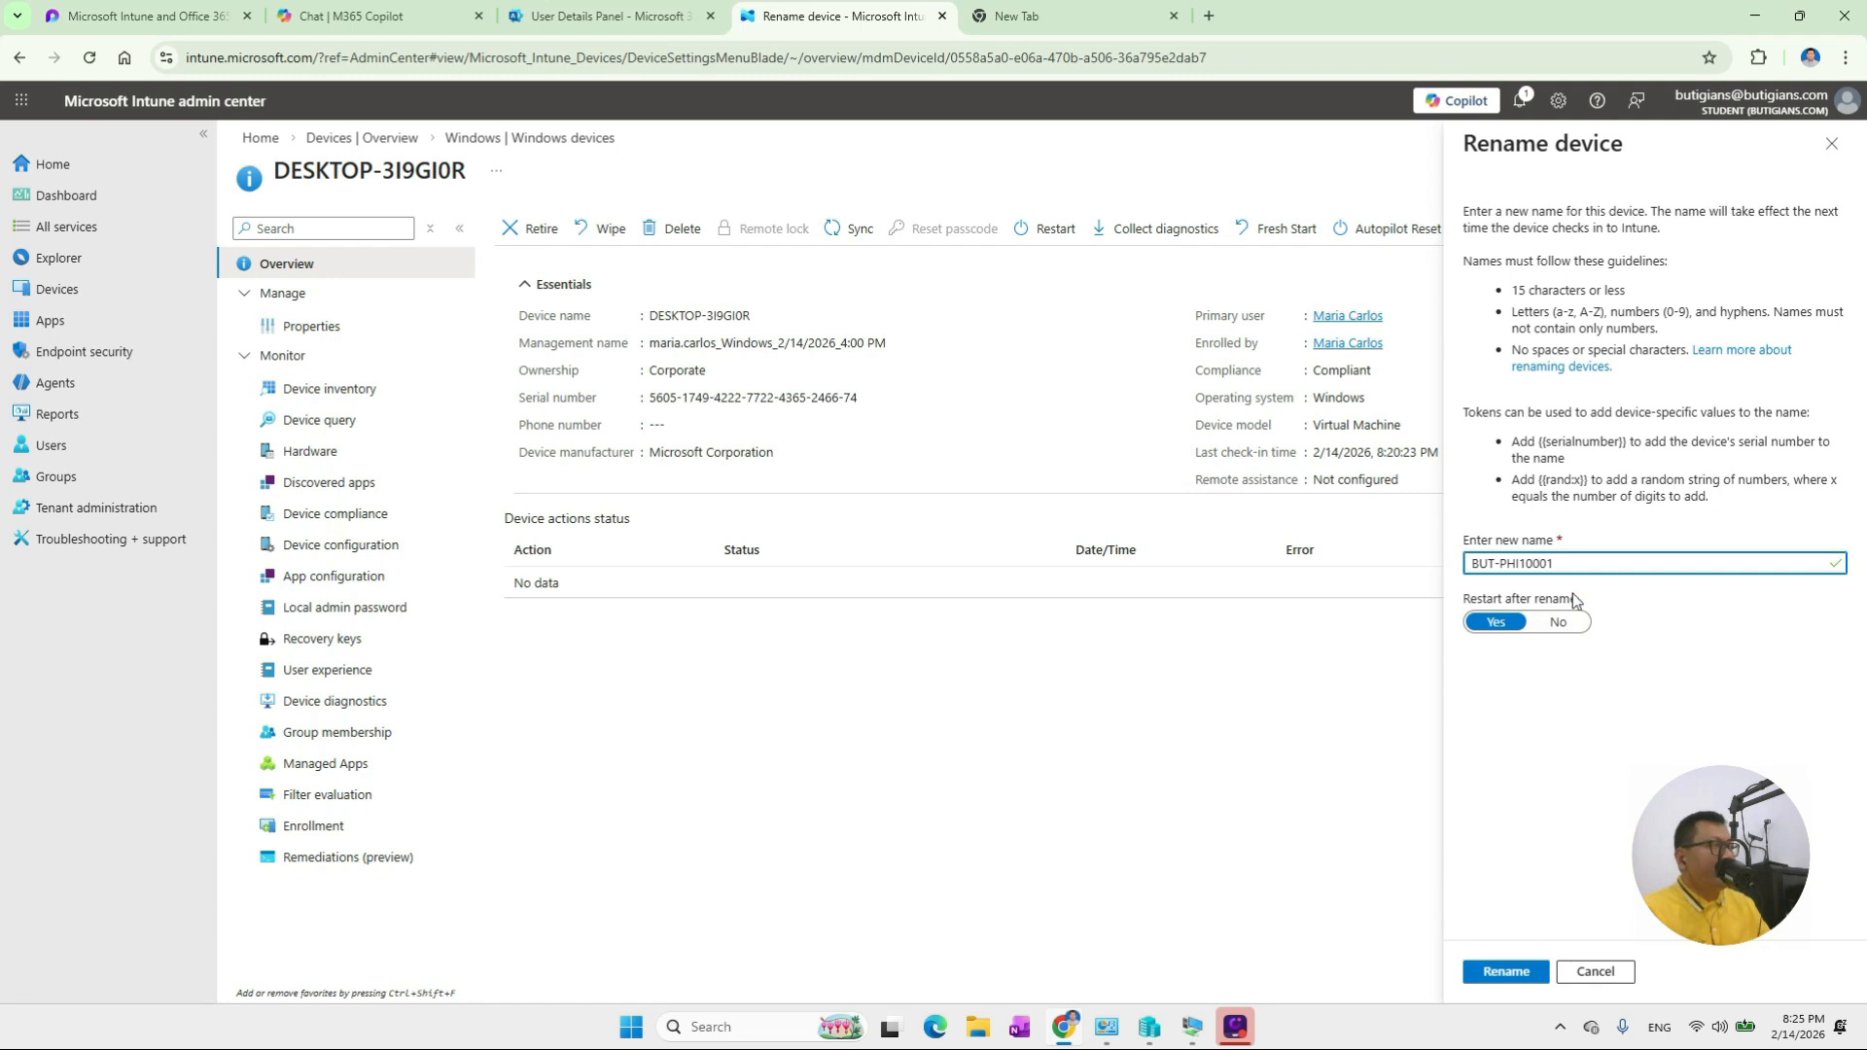
{"action": "left_click", "coordinate": [1502, 967]}
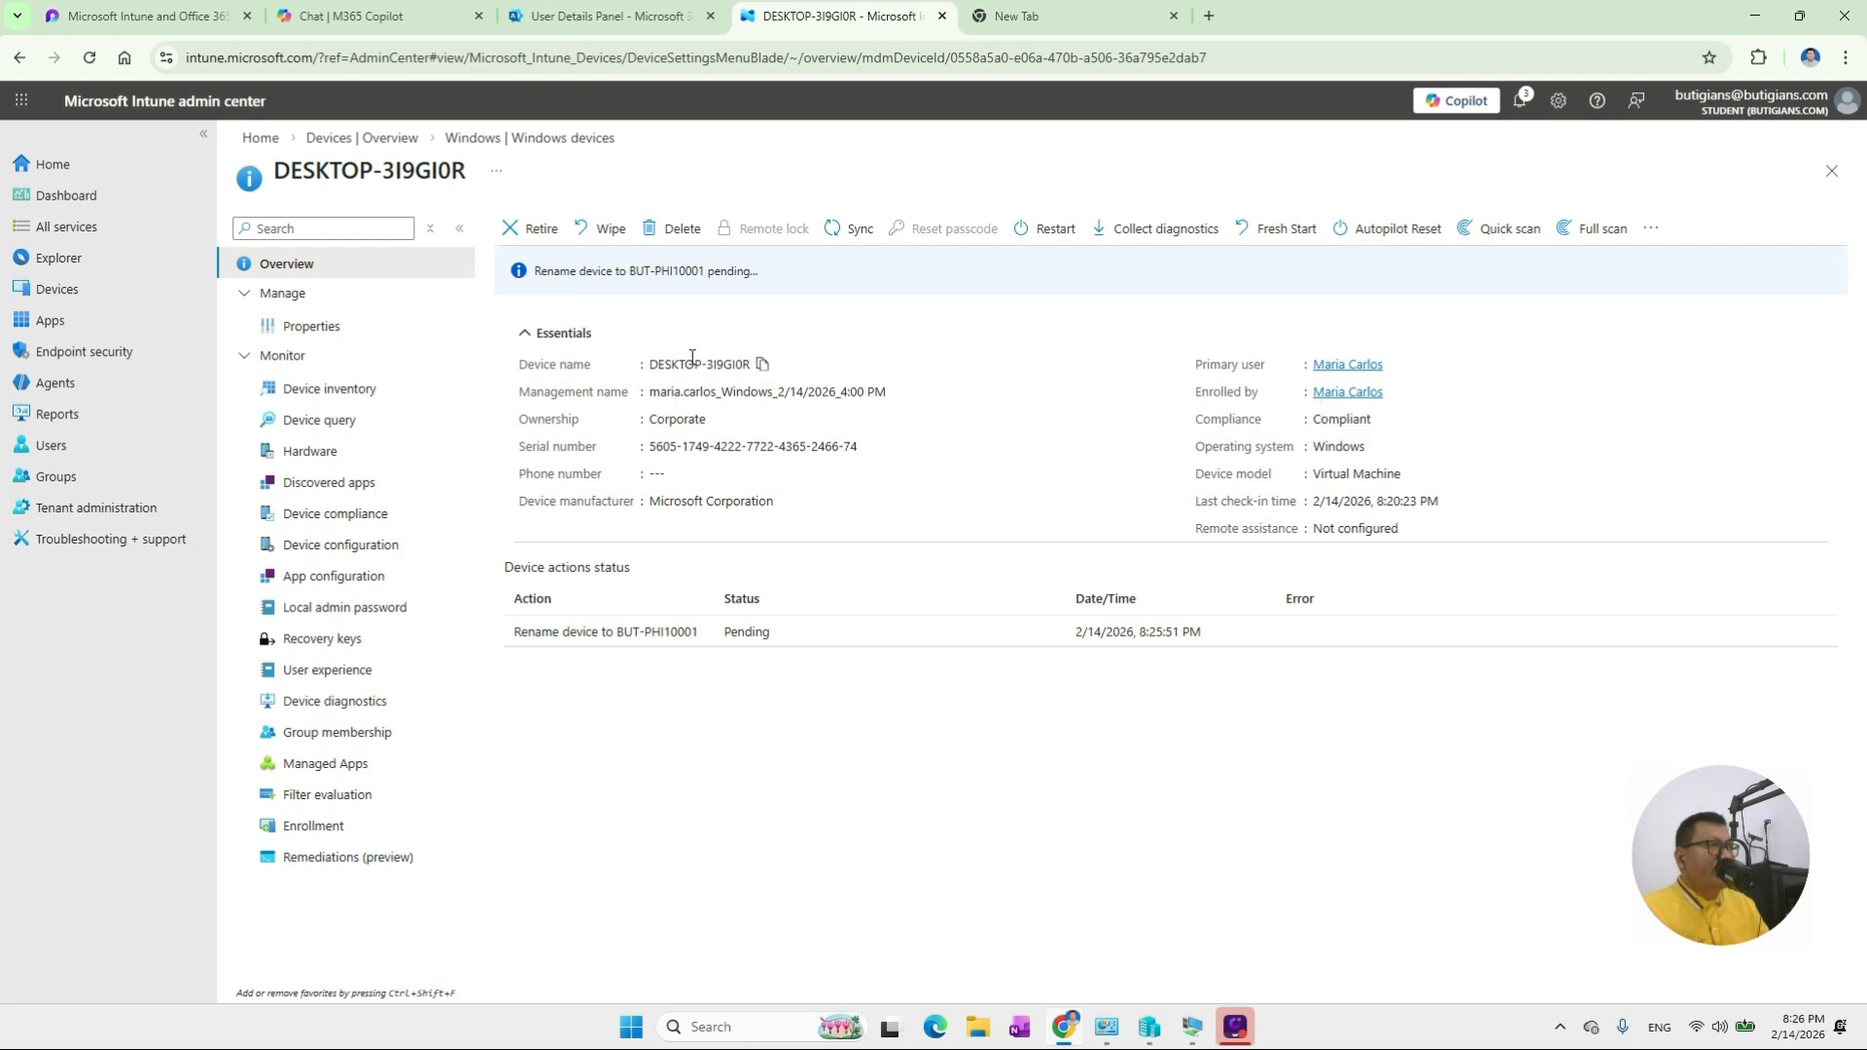
Close the VM's scheduled-reboot sign-out notice and return to the Intune device page.
{"action": "left_click", "coordinate": [1194, 1029]}
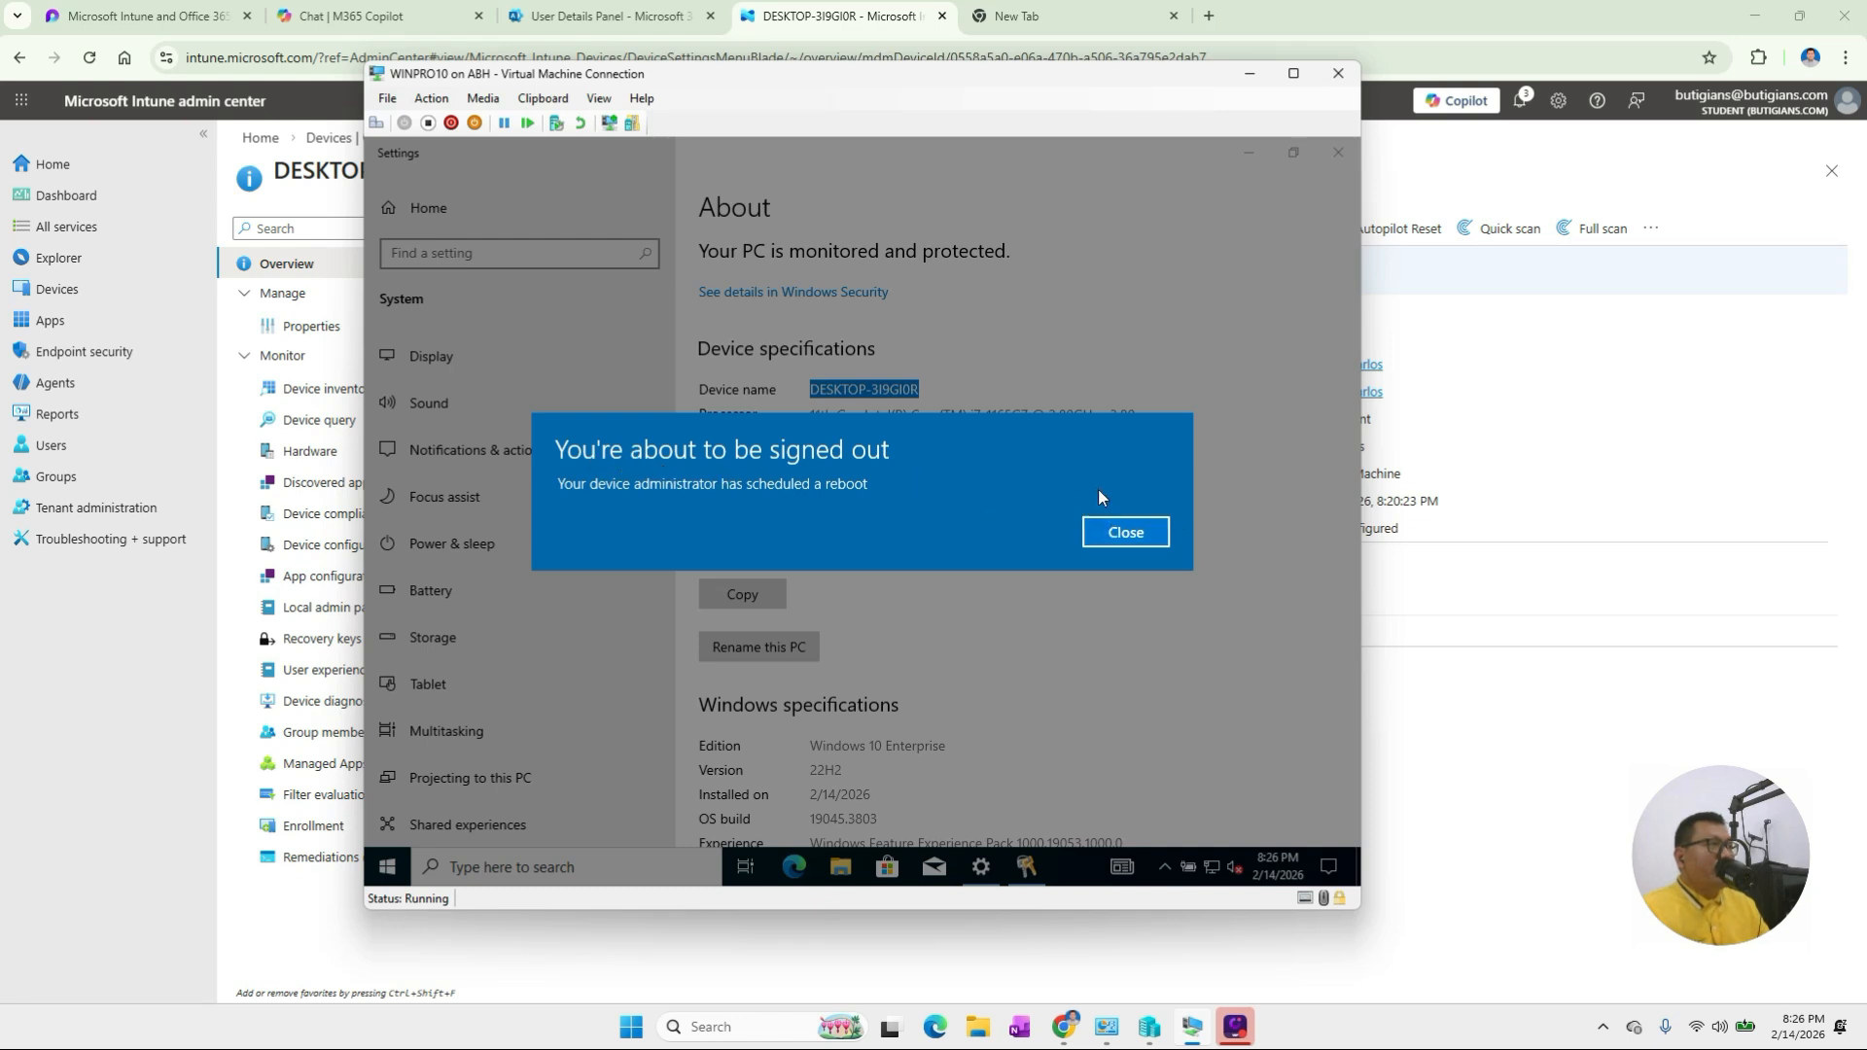
{"action": "left_click", "coordinate": [1126, 532]}
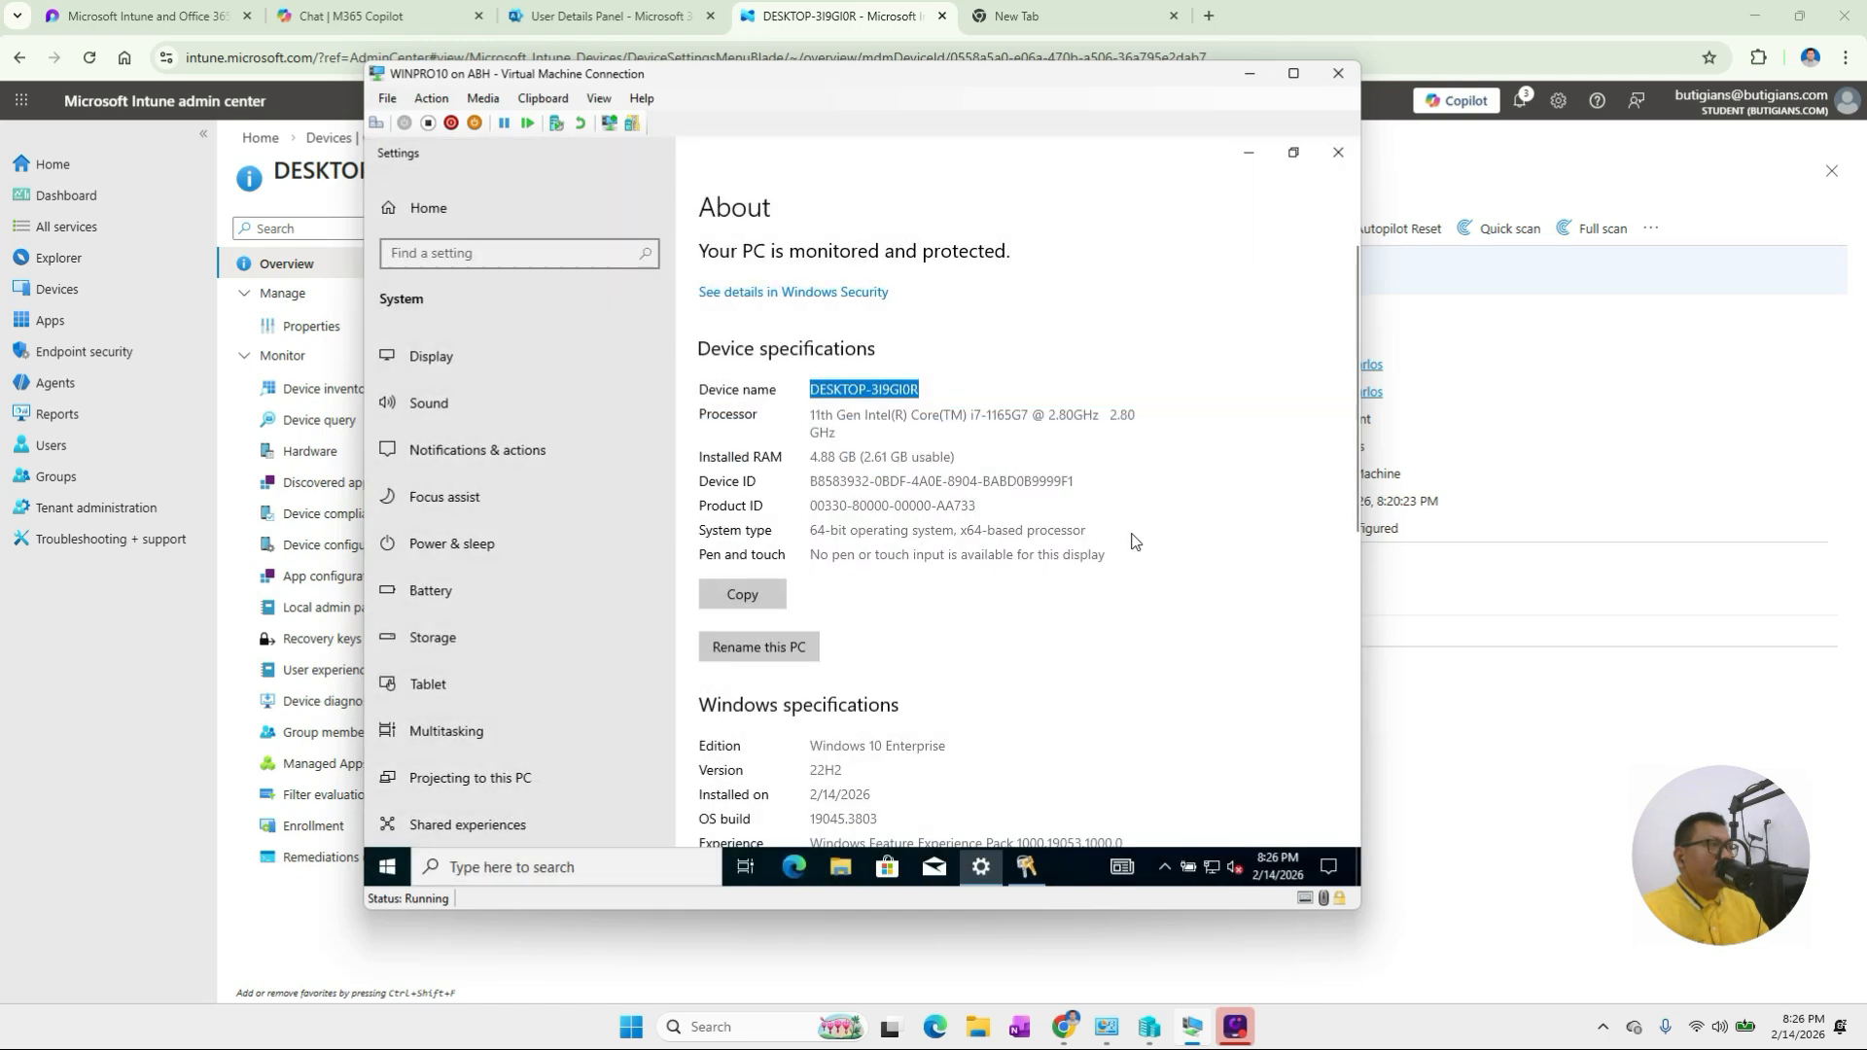
{"action": "left_click", "coordinate": [1251, 78]}
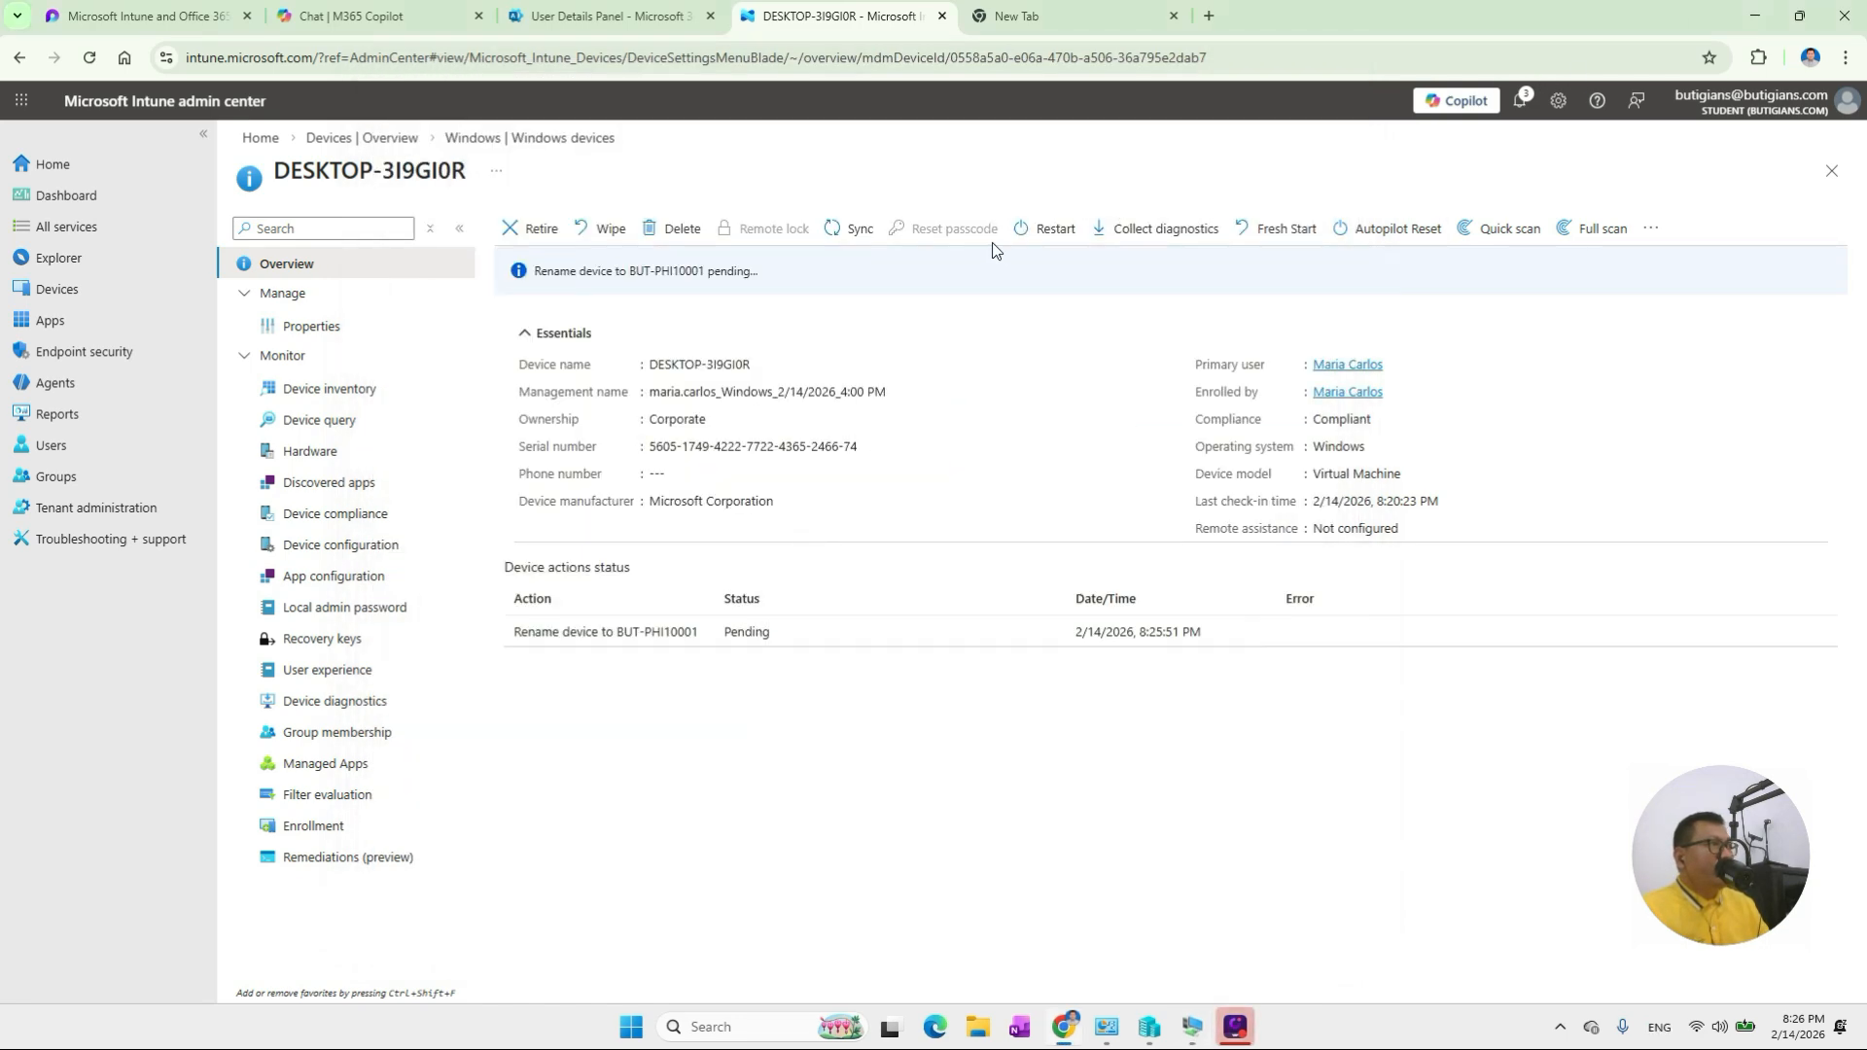
{"action": "left_click", "coordinate": [852, 232]}
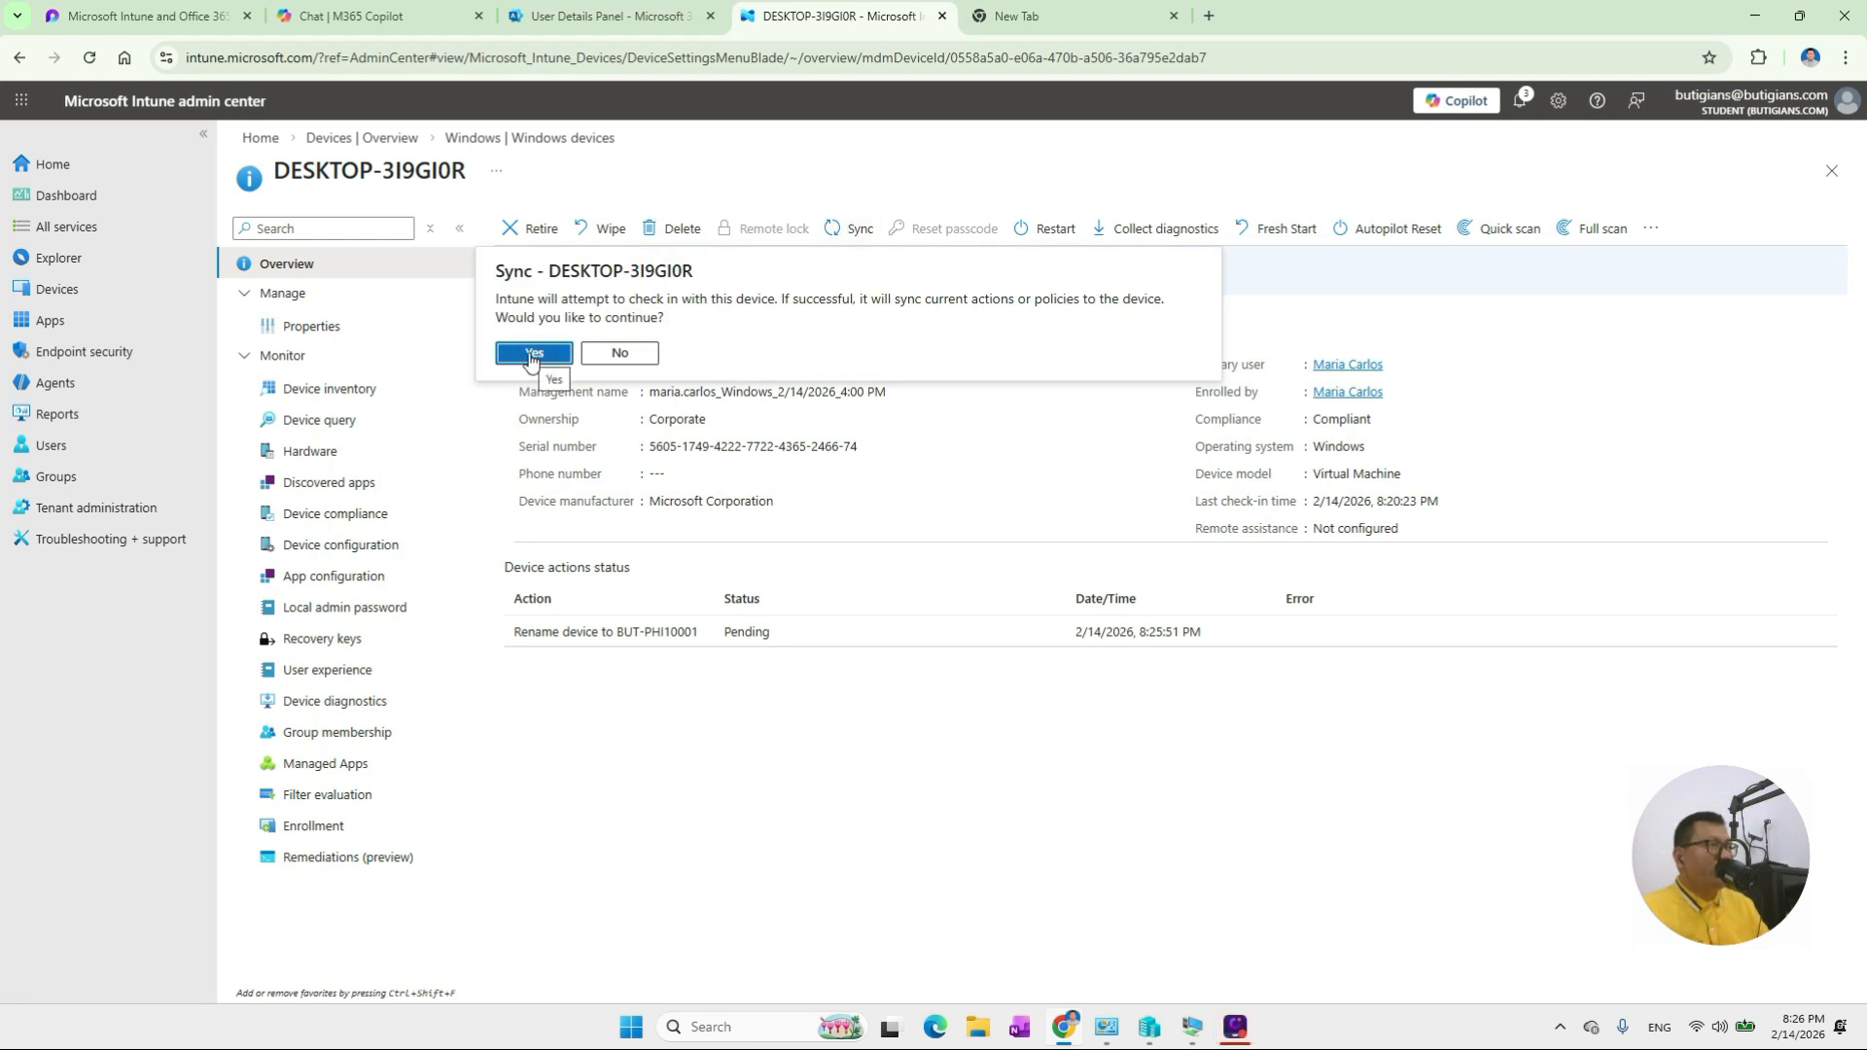
Confirm the device sync, then bring the VM's About page back into view.
{"action": "left_click", "coordinate": [533, 355]}
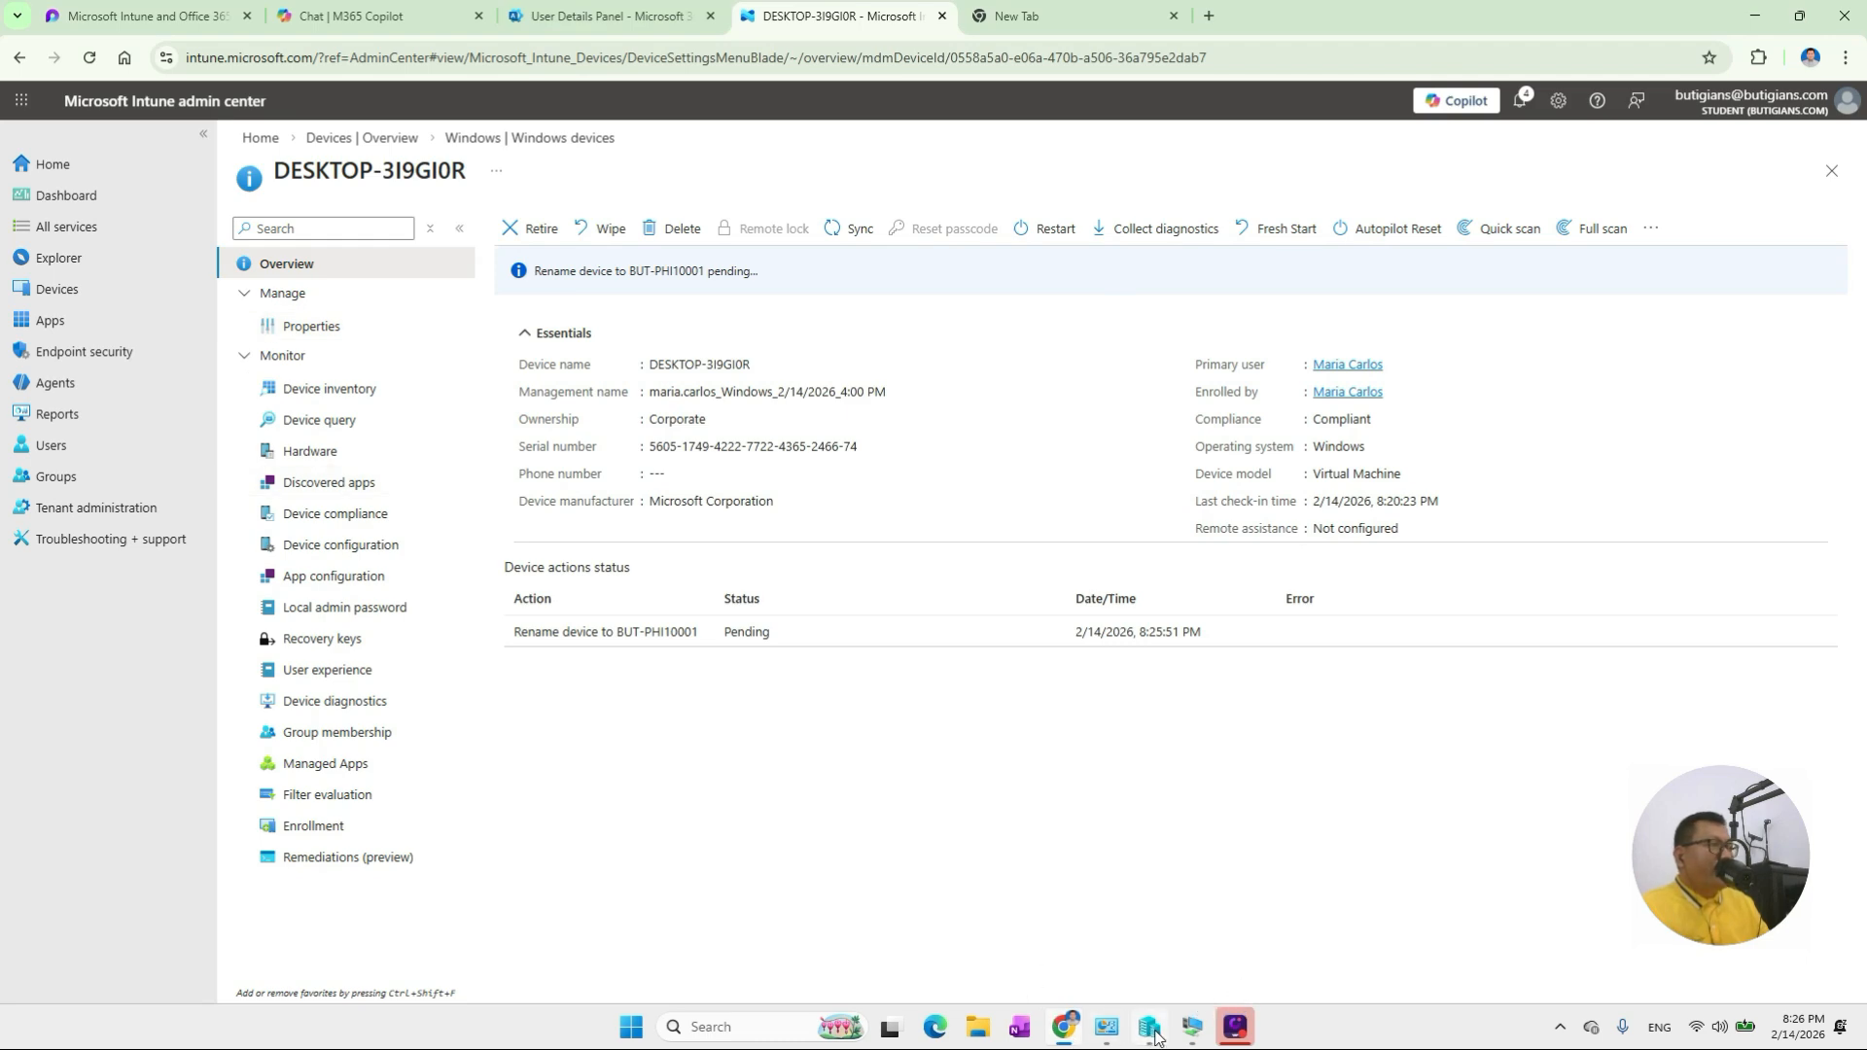
{"action": "left_click", "coordinate": [1193, 1027]}
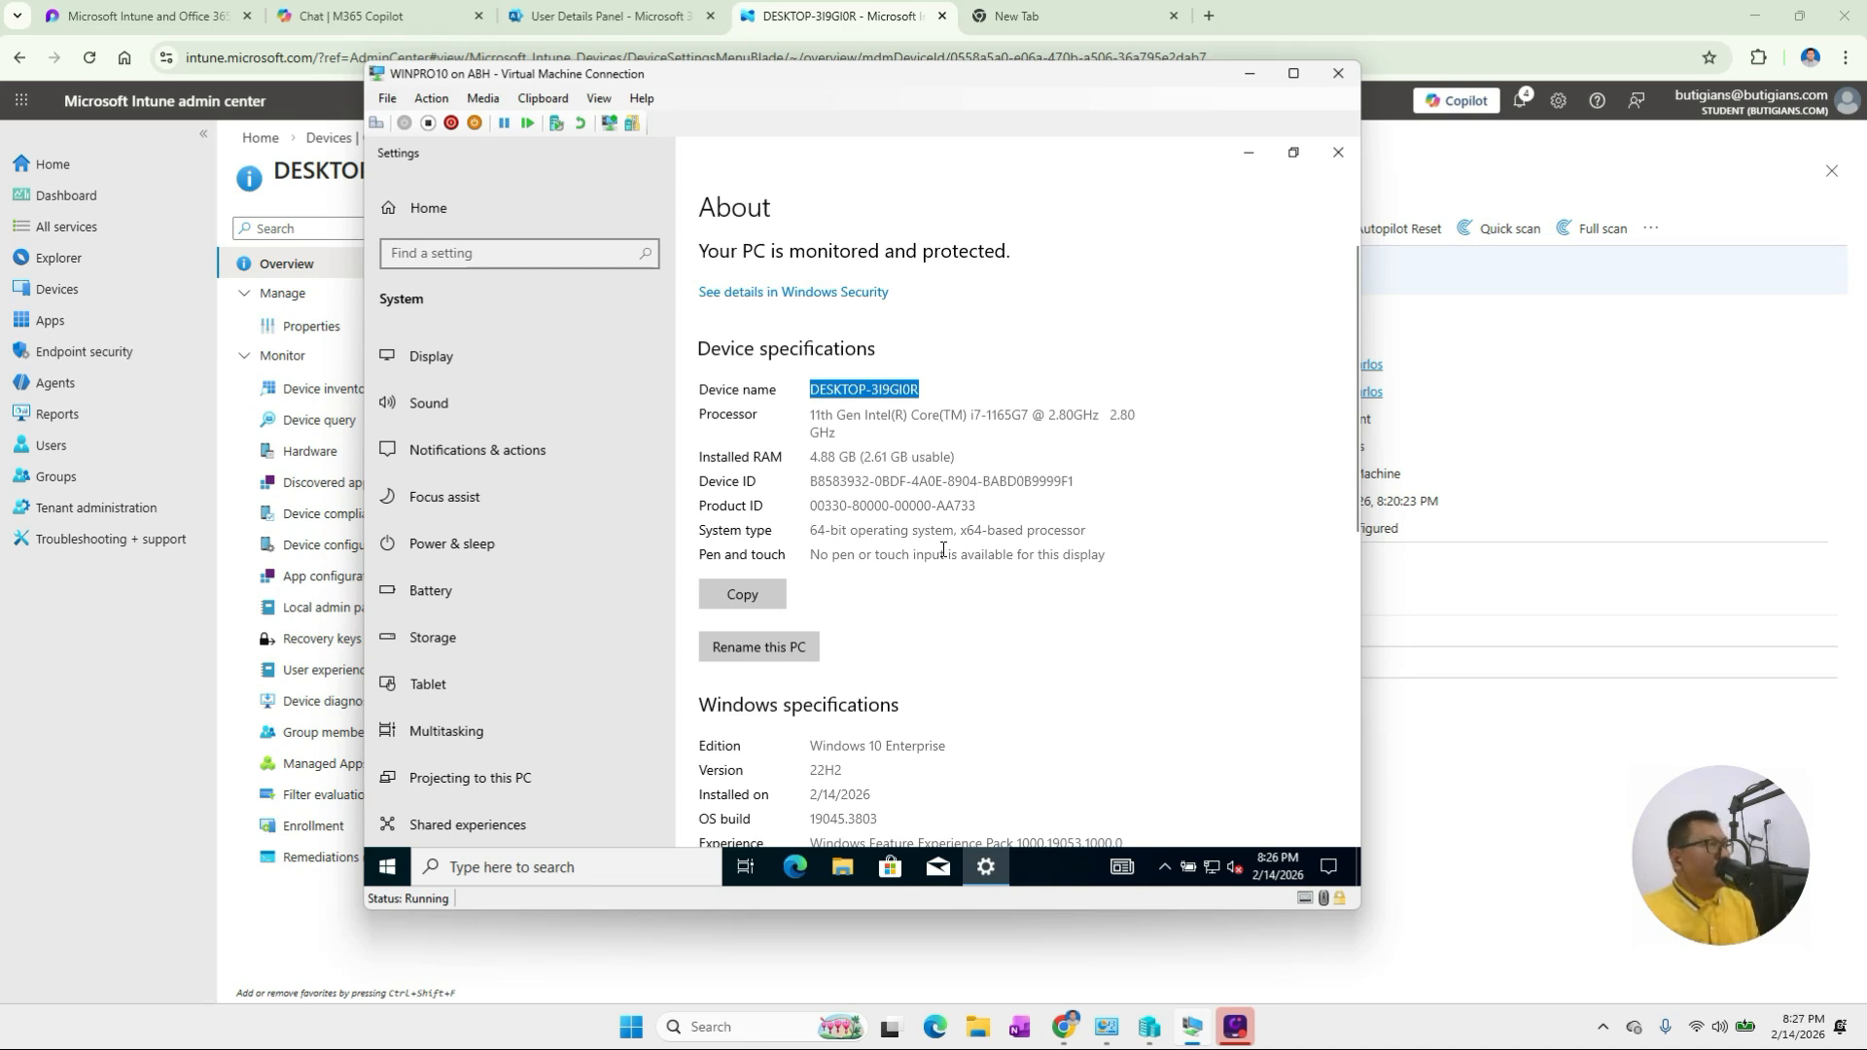
Restart the WINPRO10 virtual machine from its Start menu power options.
{"action": "left_click", "coordinate": [391, 864]}
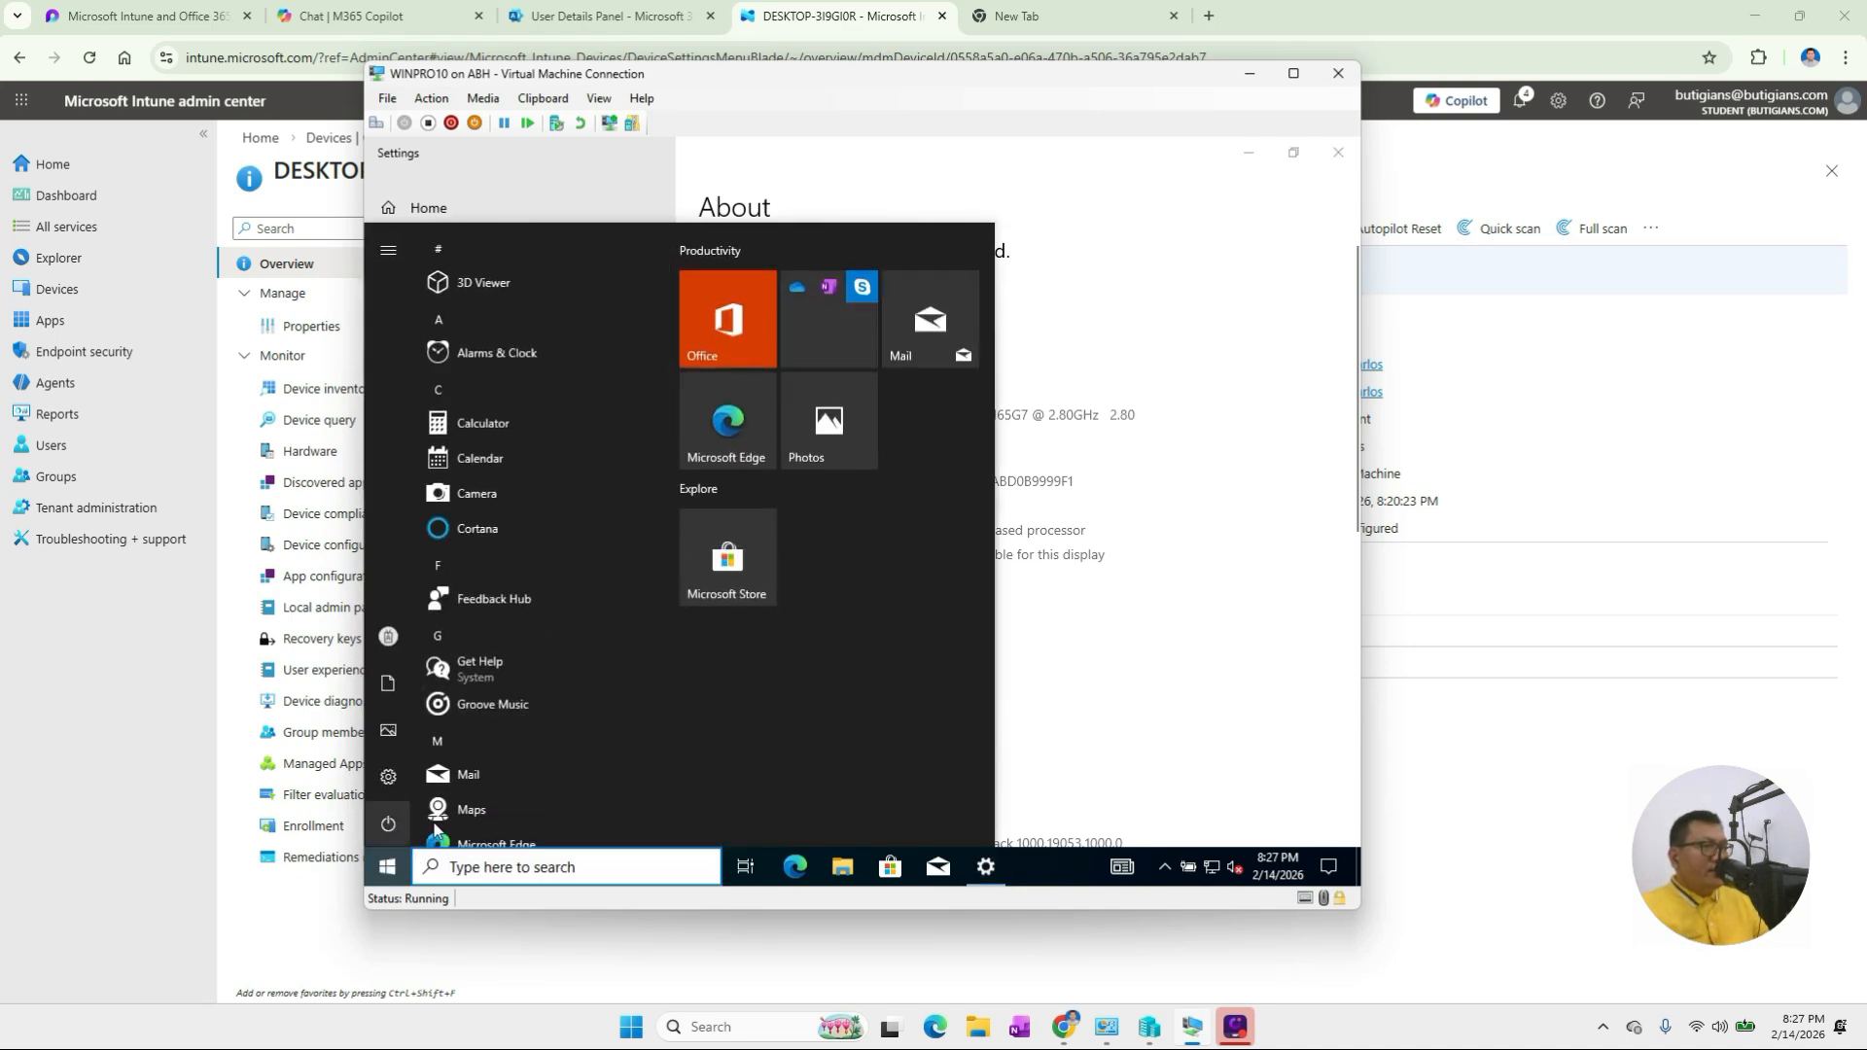
{"action": "left_click", "coordinate": [388, 825]}
{"action": "left_click", "coordinate": [940, 788]}
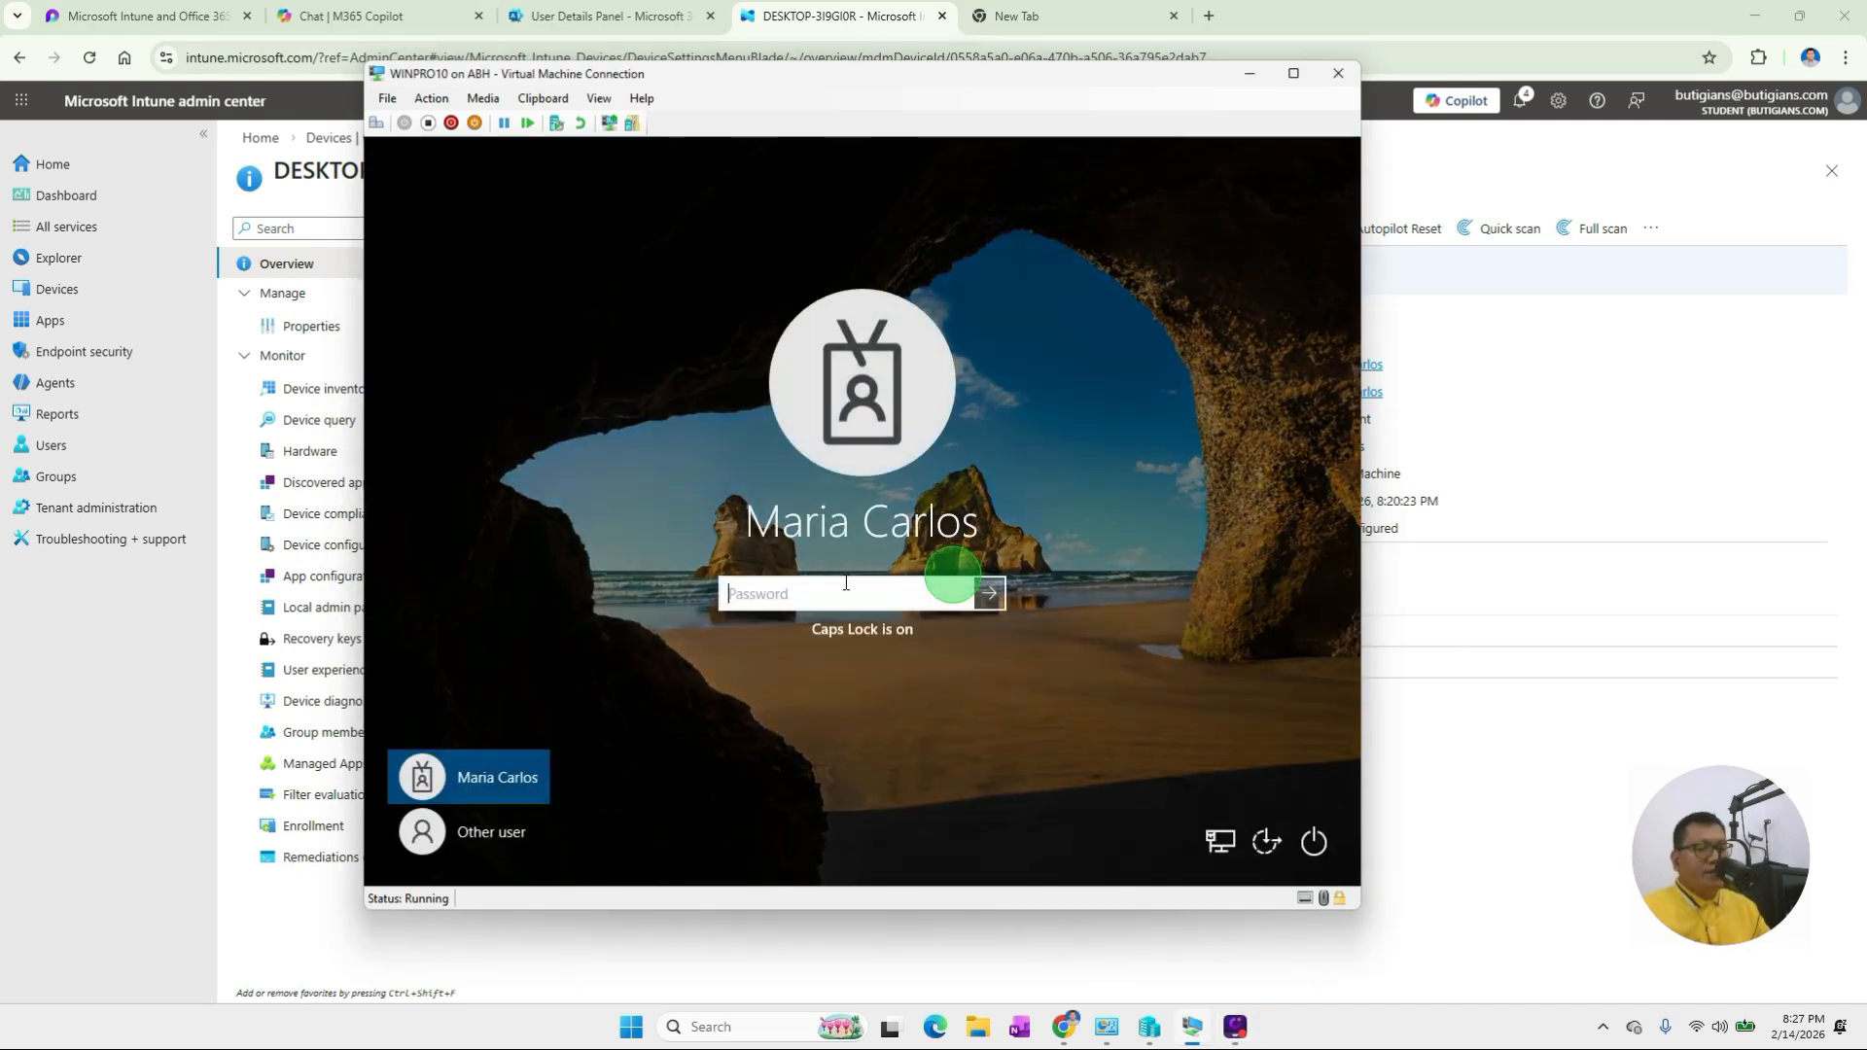
With Caps Lock off, sign back in with the account password and start a Windows search.
{"action": "key", "text": "Caps_Lock"}
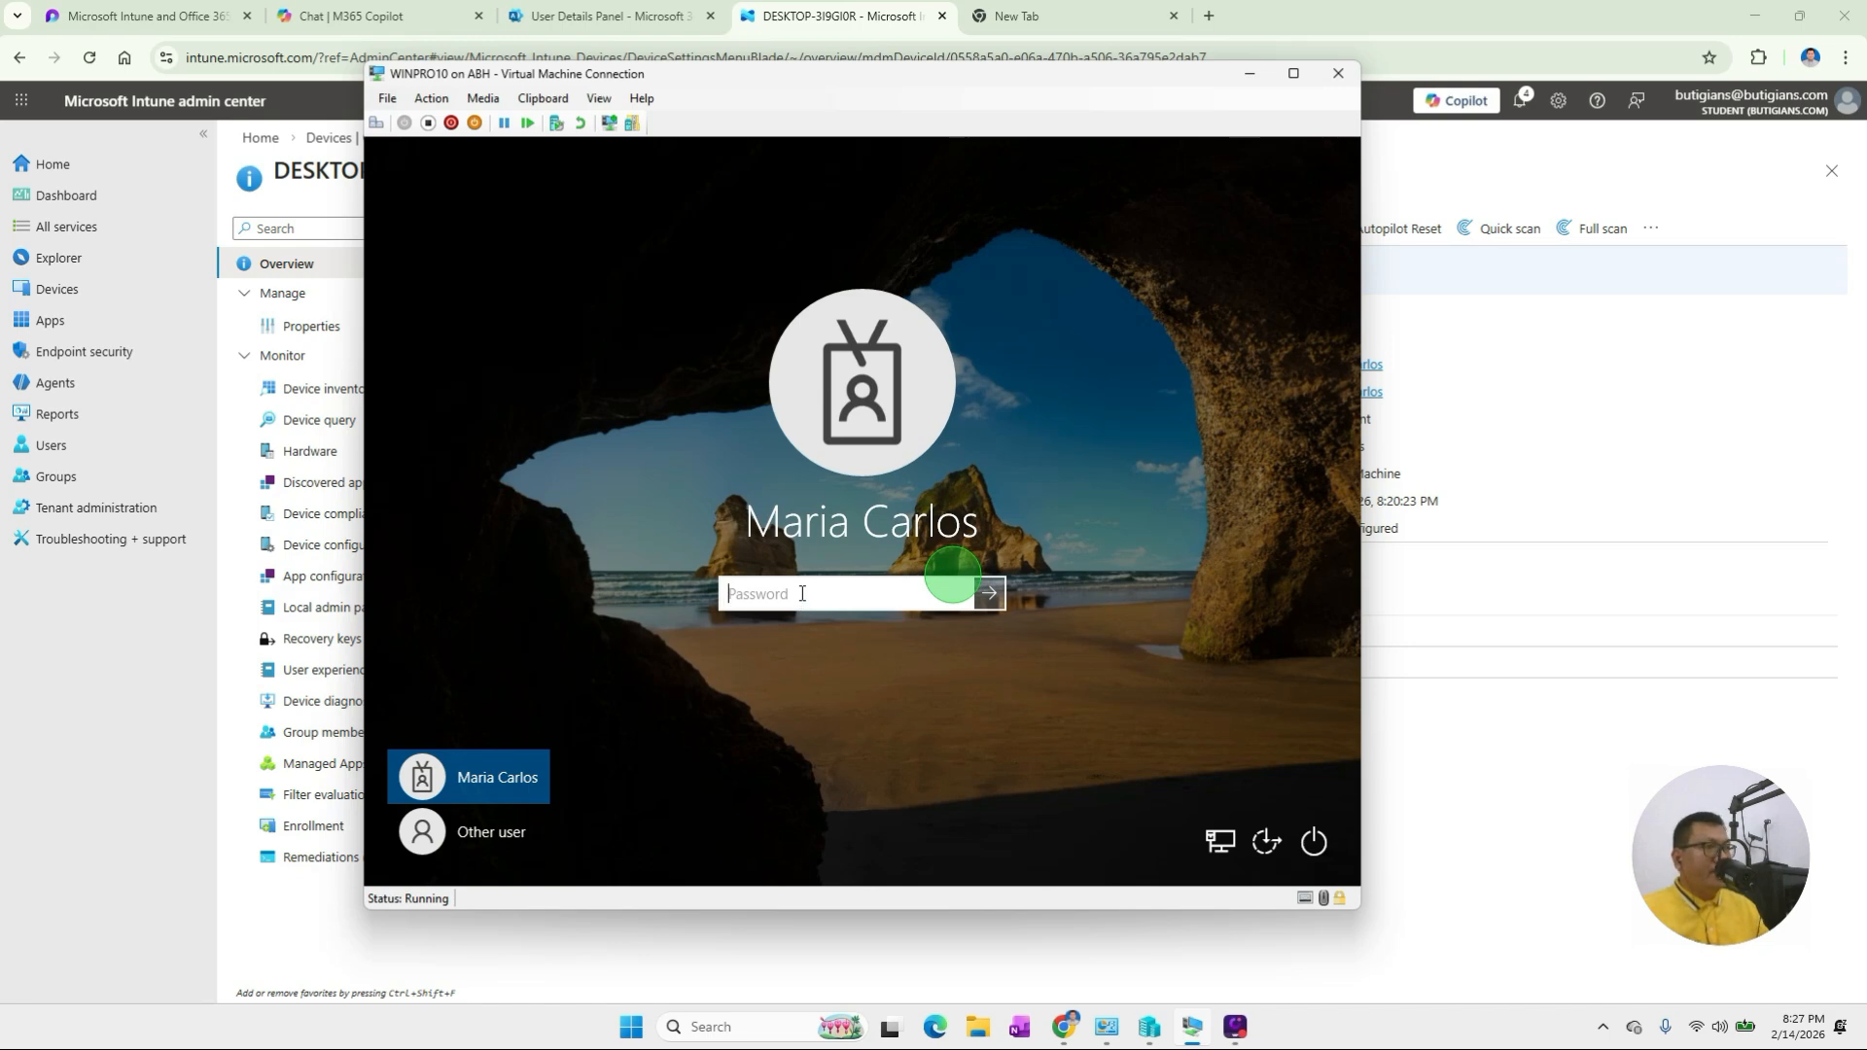
{"action": "type", "text": "P"}
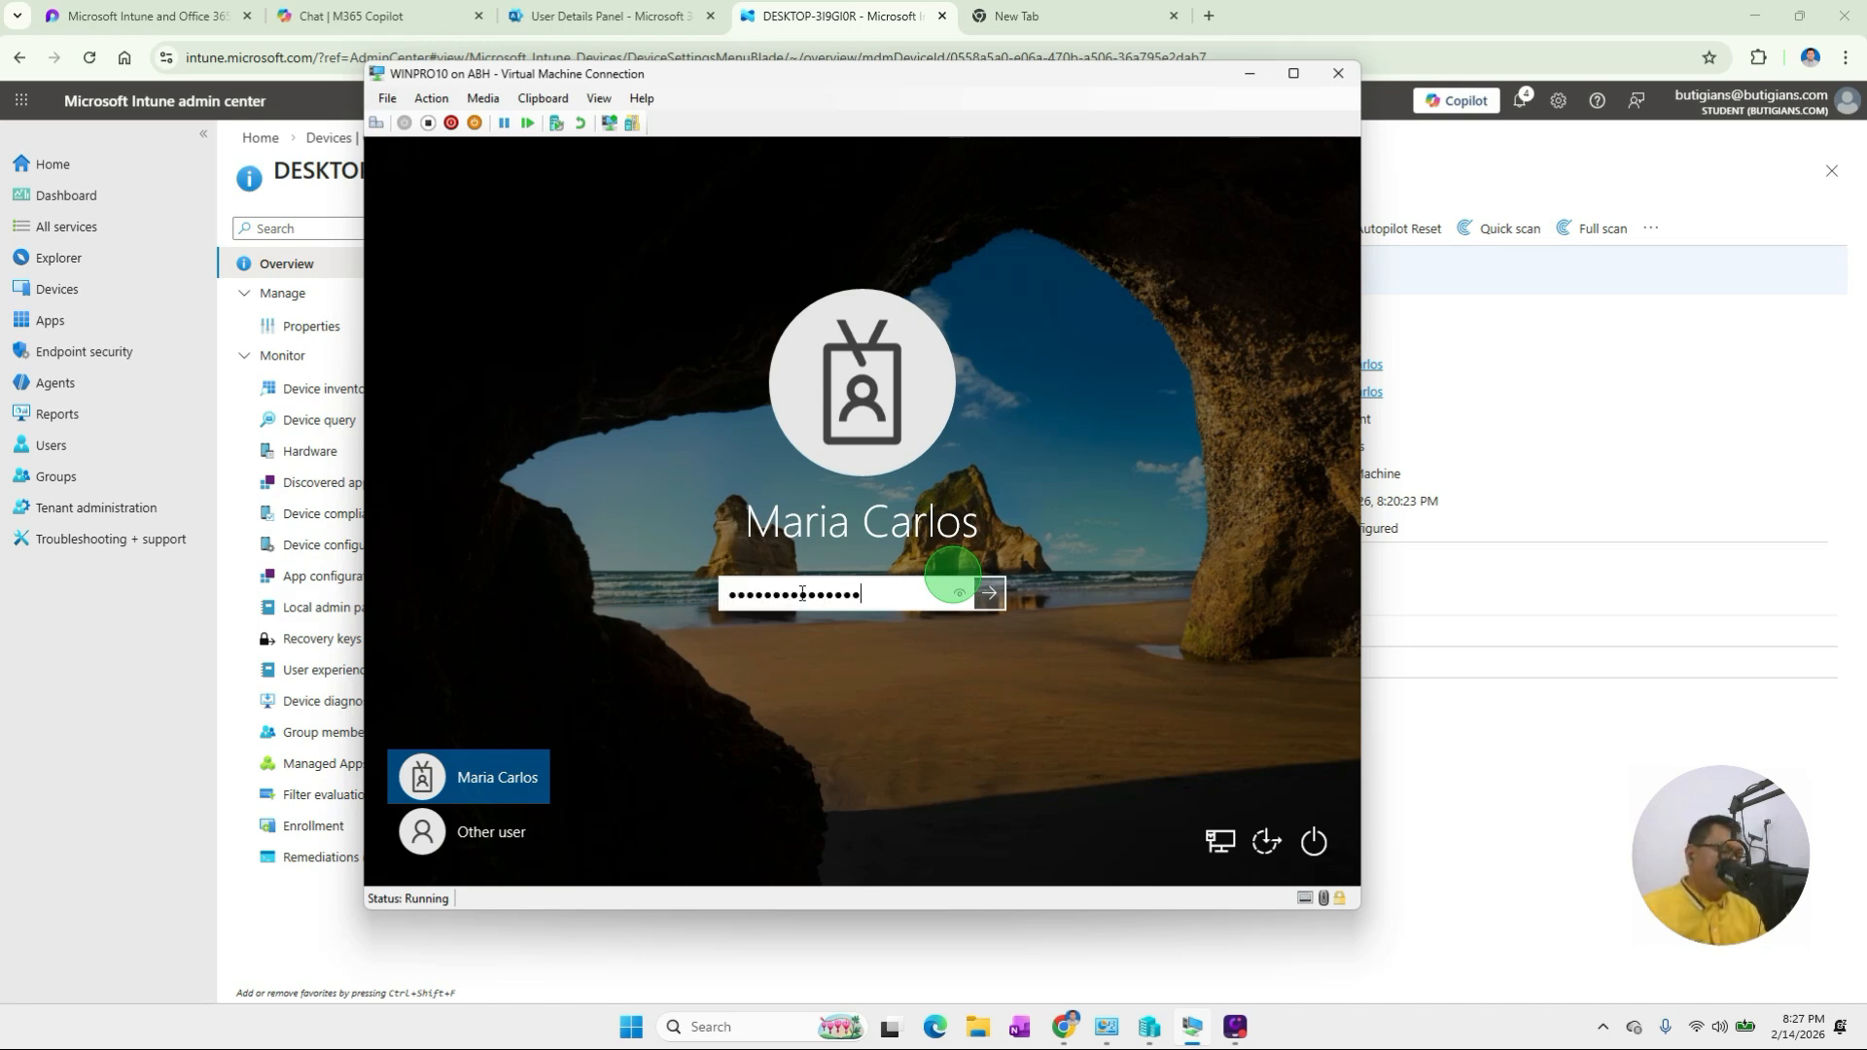
{"action": "key", "text": "Return"}
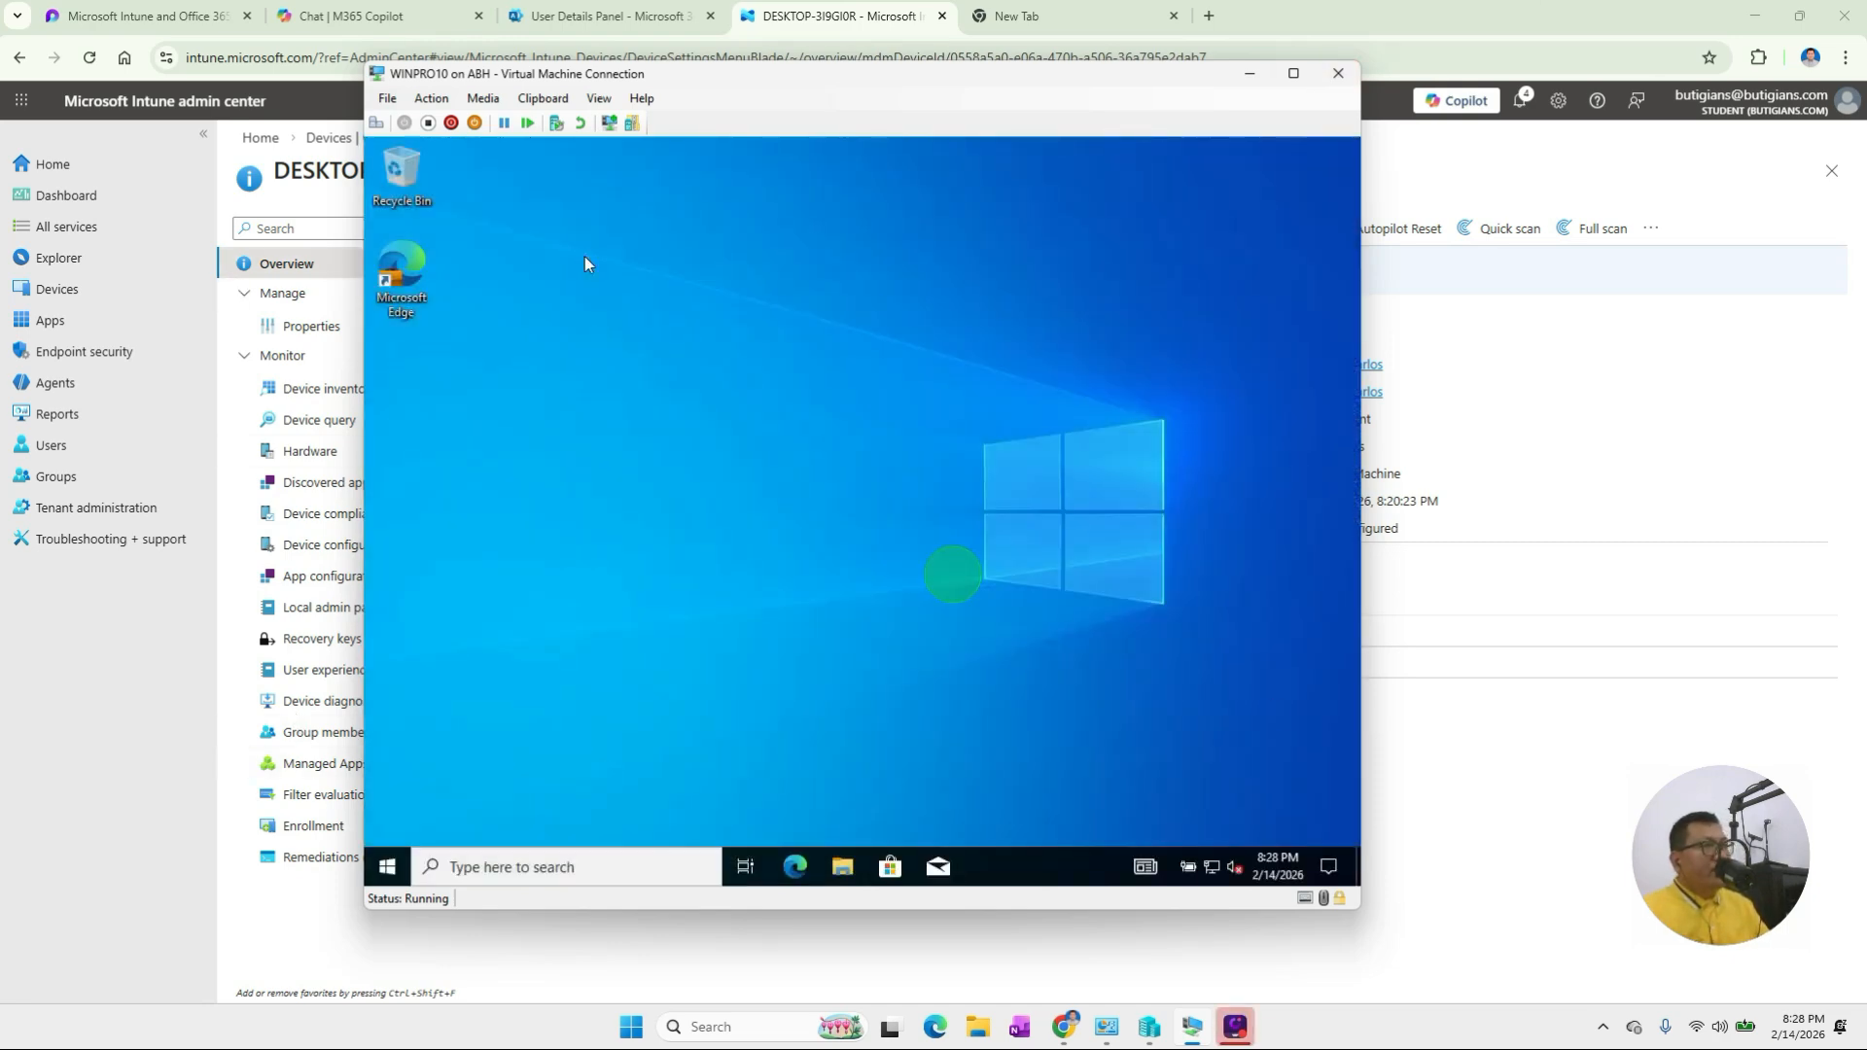
{"action": "left_click", "coordinate": [520, 876]}
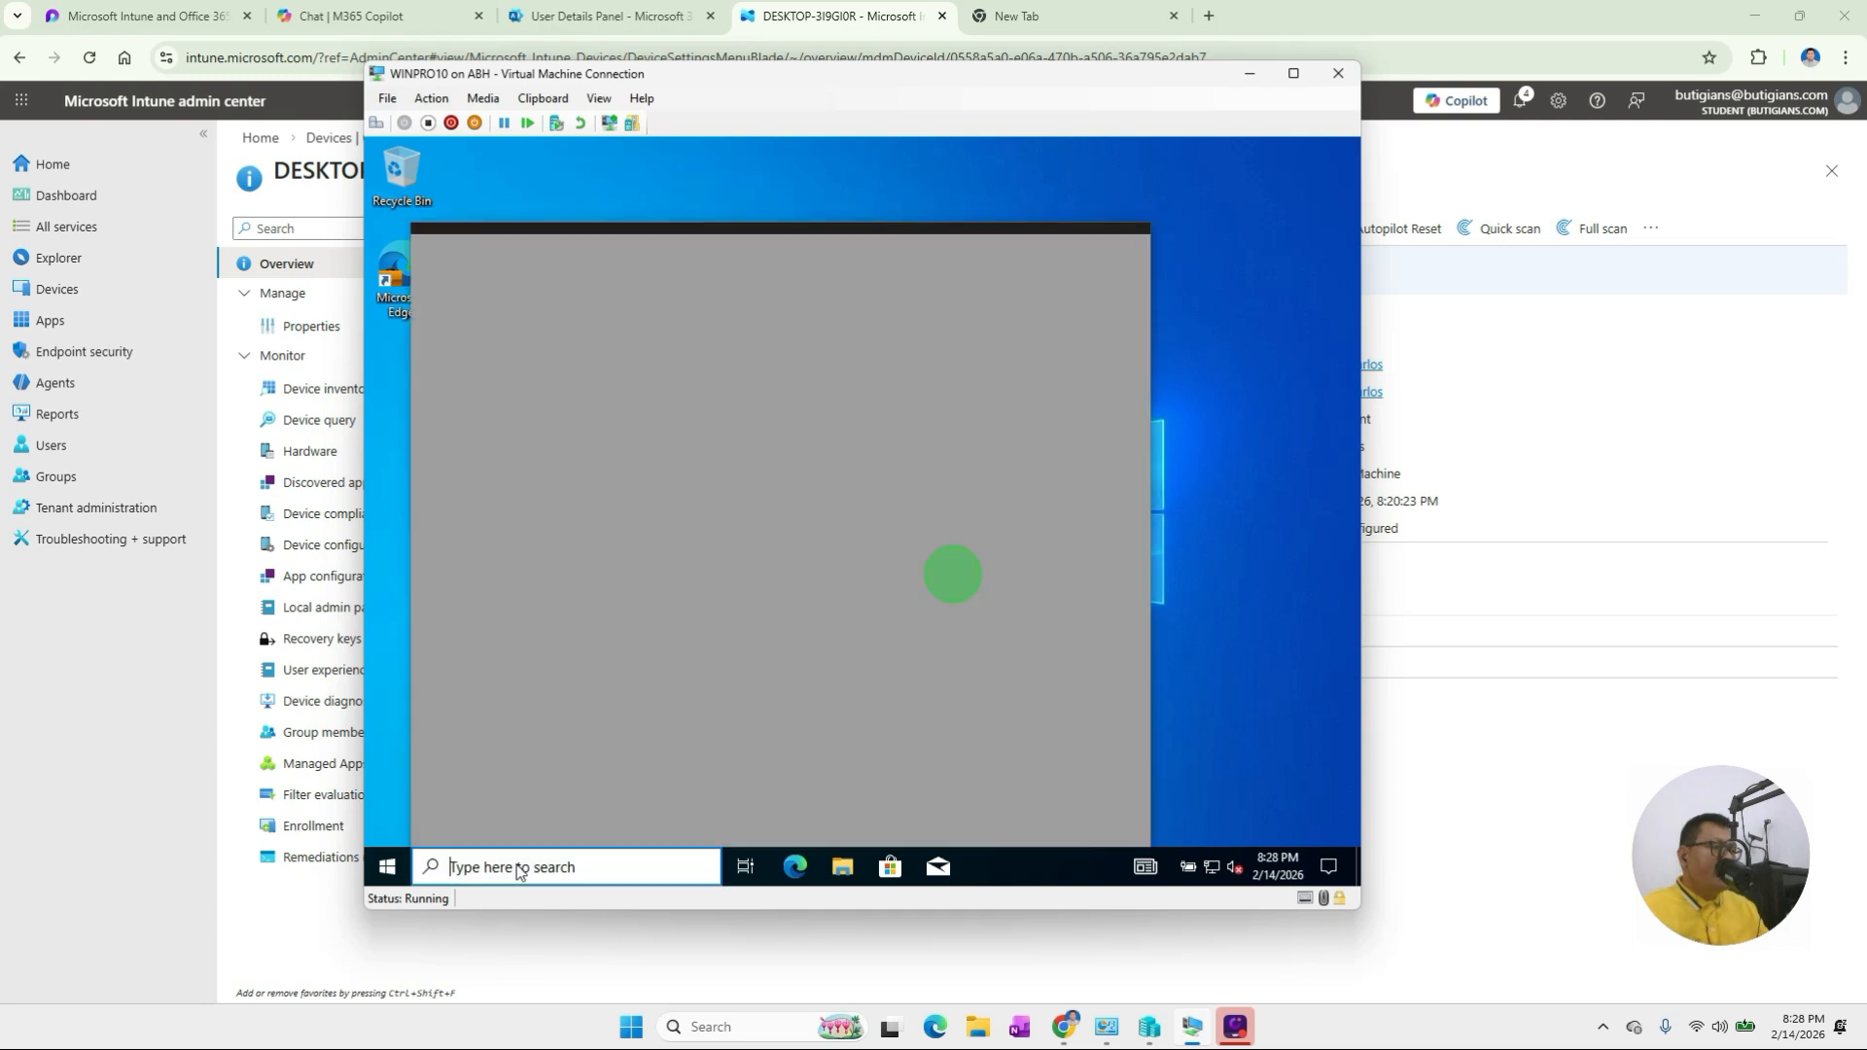
Search 'ab', check that About your PC shows device name BUT-PHI10001, then close Settings.
{"action": "type", "text": "about"}
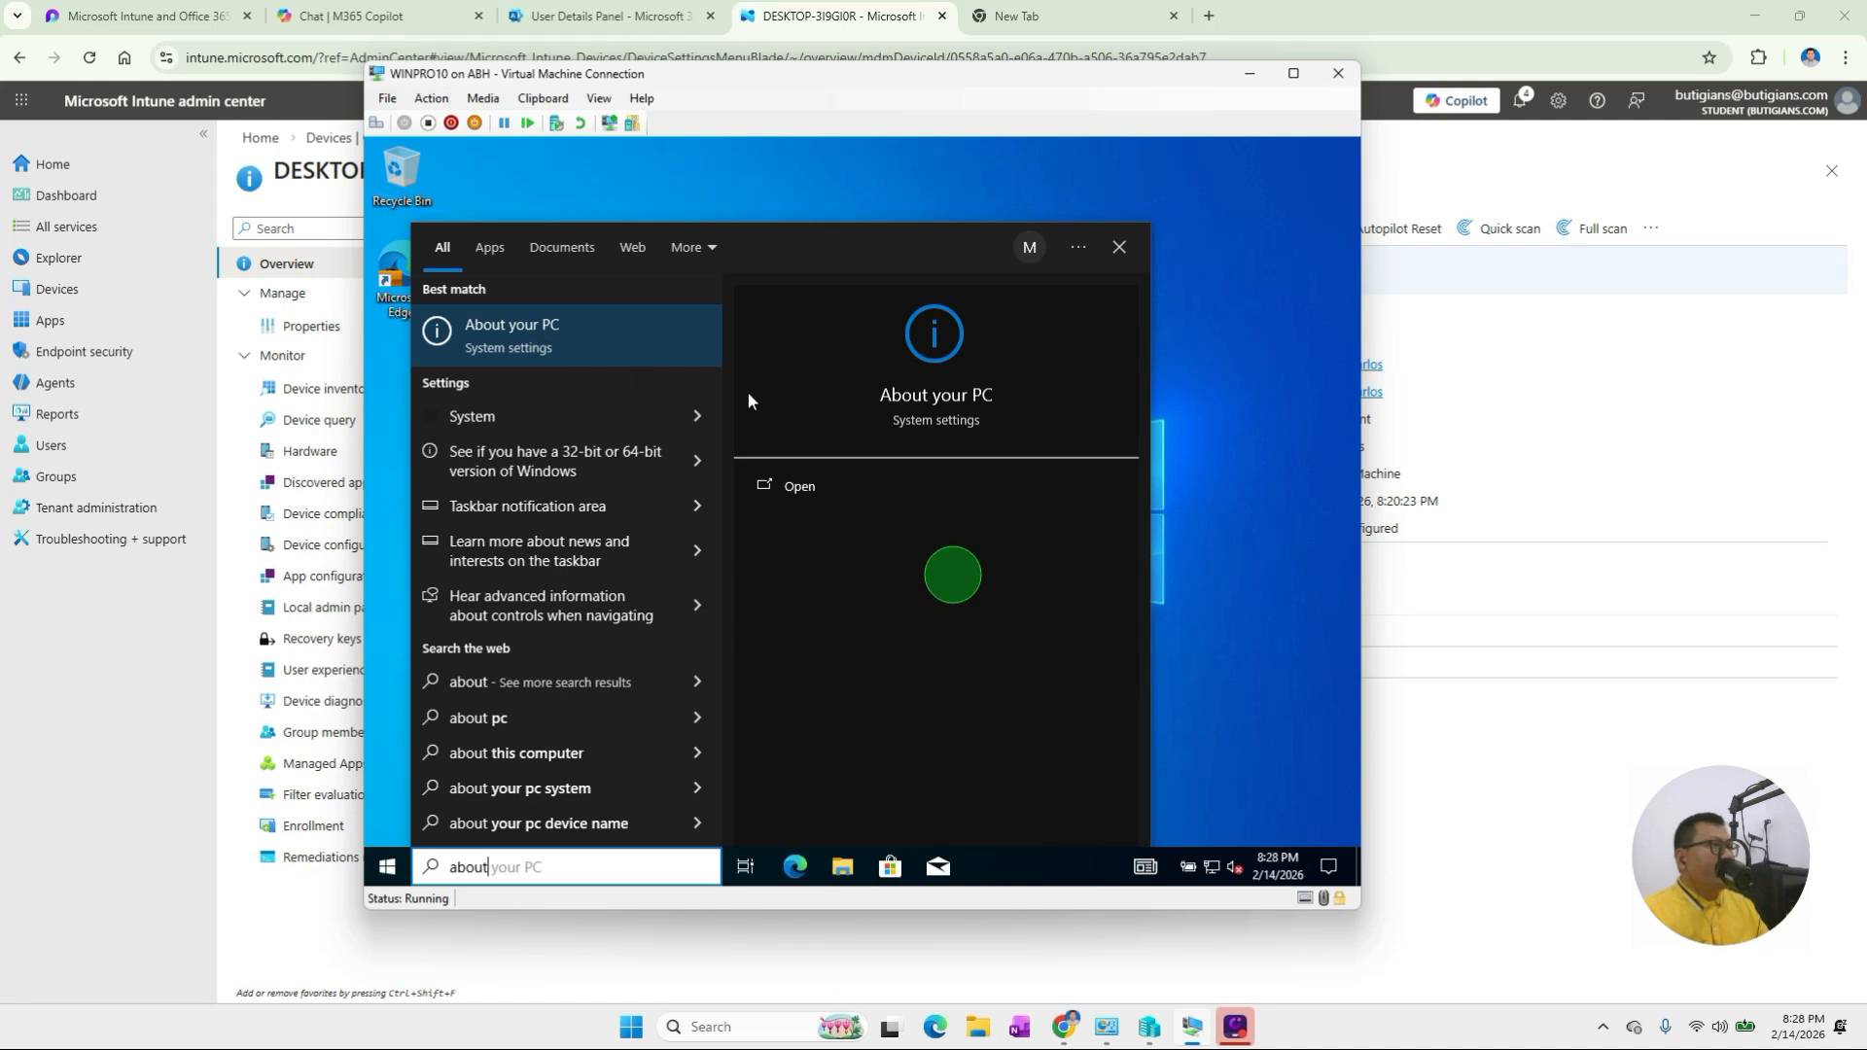
{"action": "left_click", "coordinate": [611, 415]}
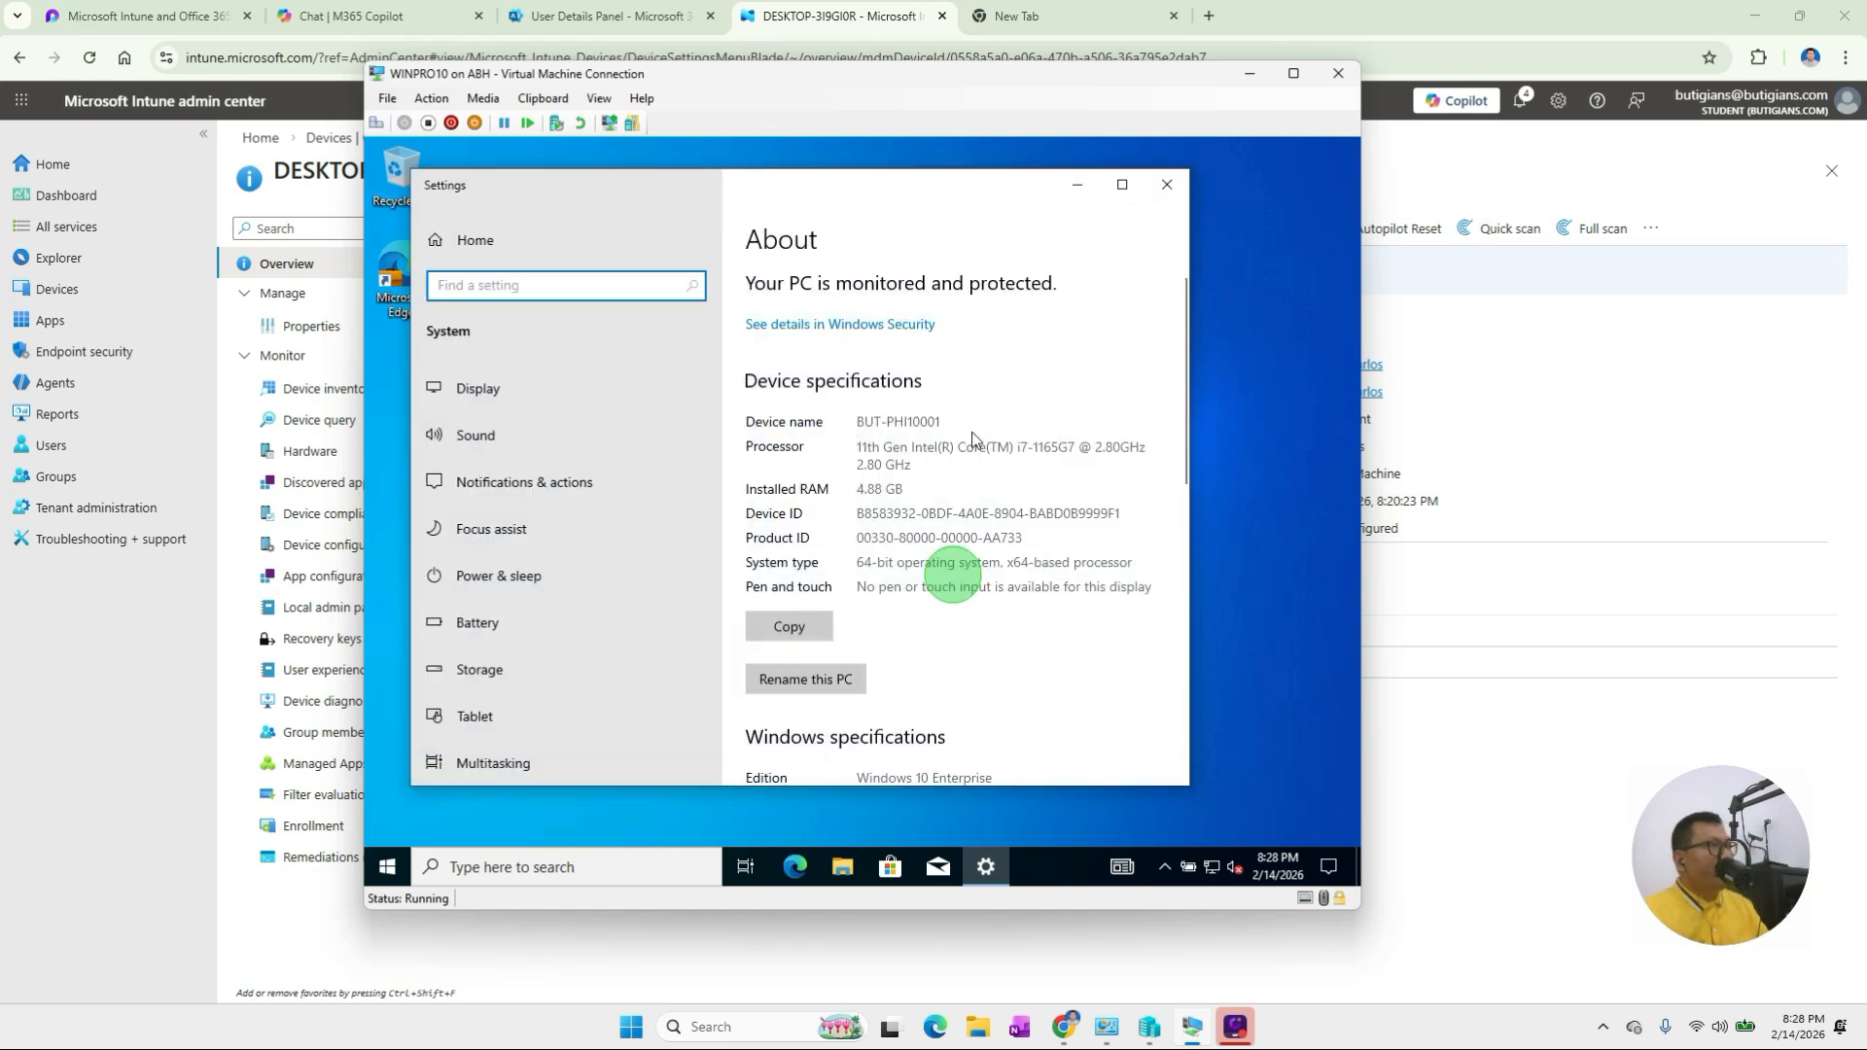
{"action": "left_click_drag", "start_coordinate": [865, 421], "coordinate": [955, 418]}
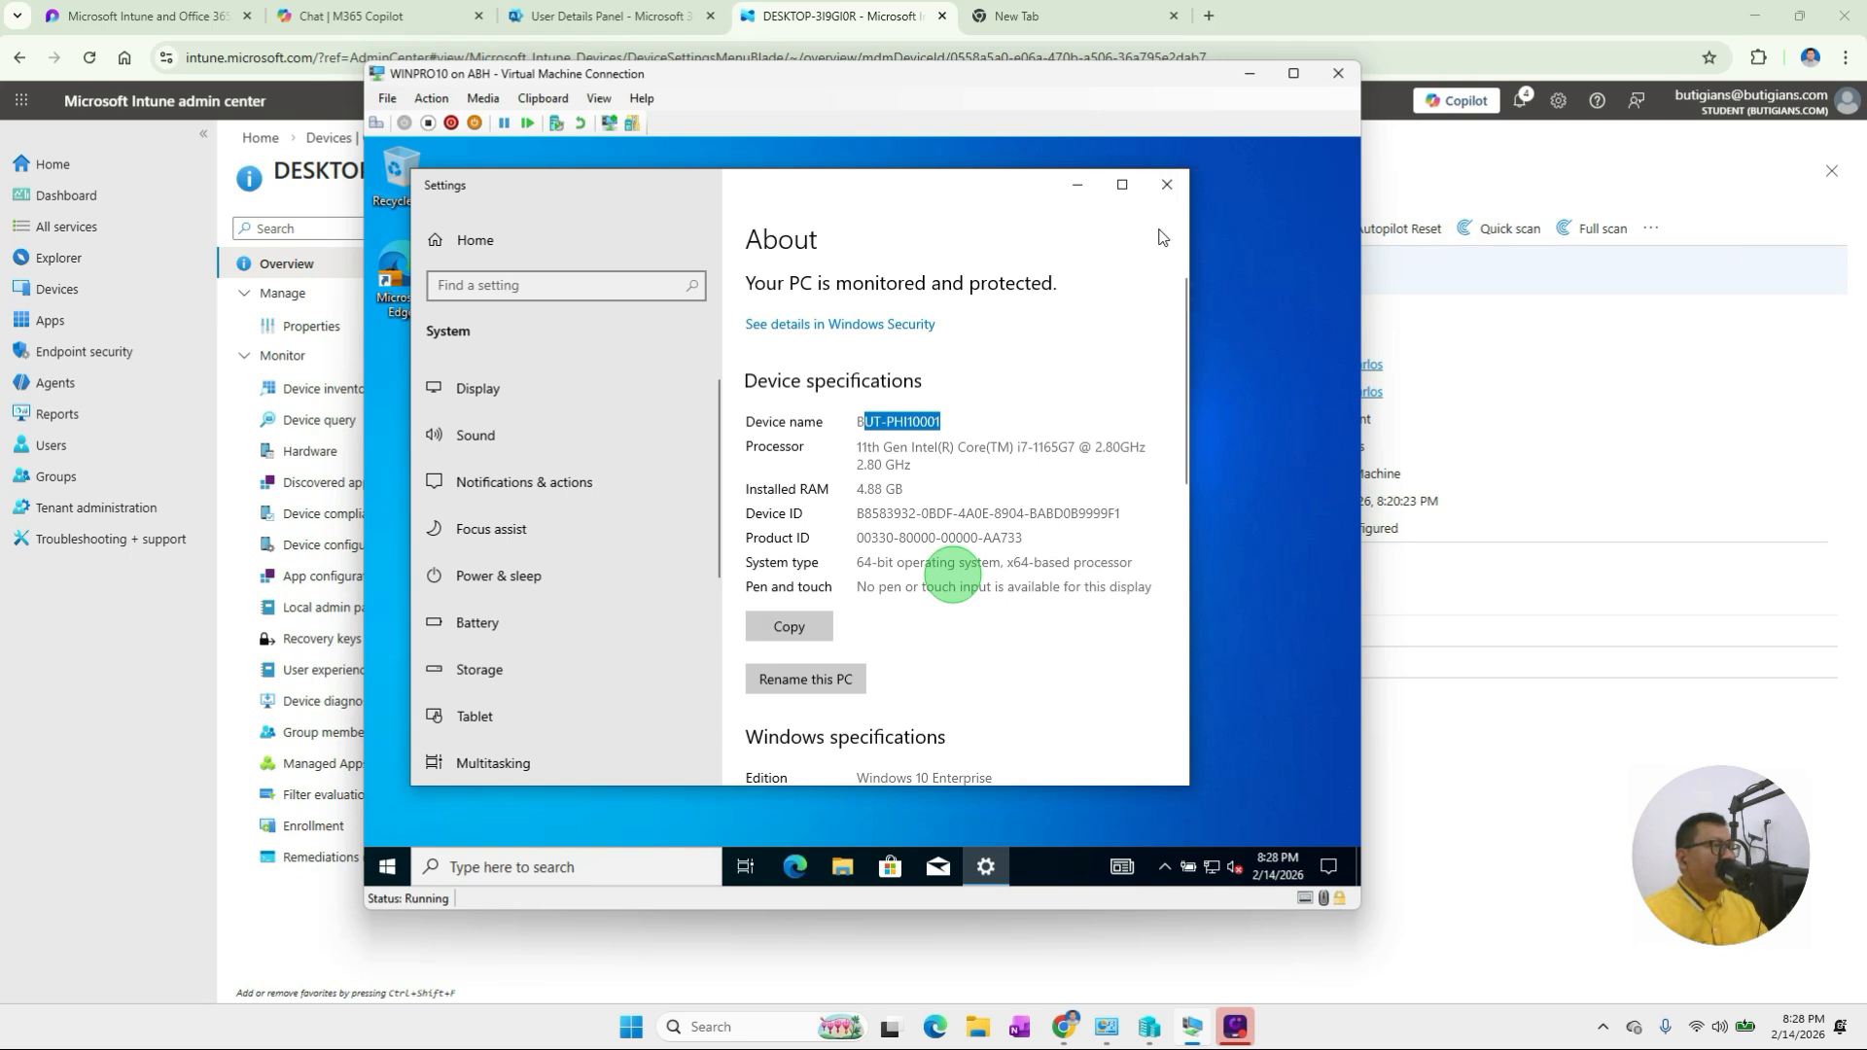
{"action": "left_click", "coordinate": [1169, 189]}
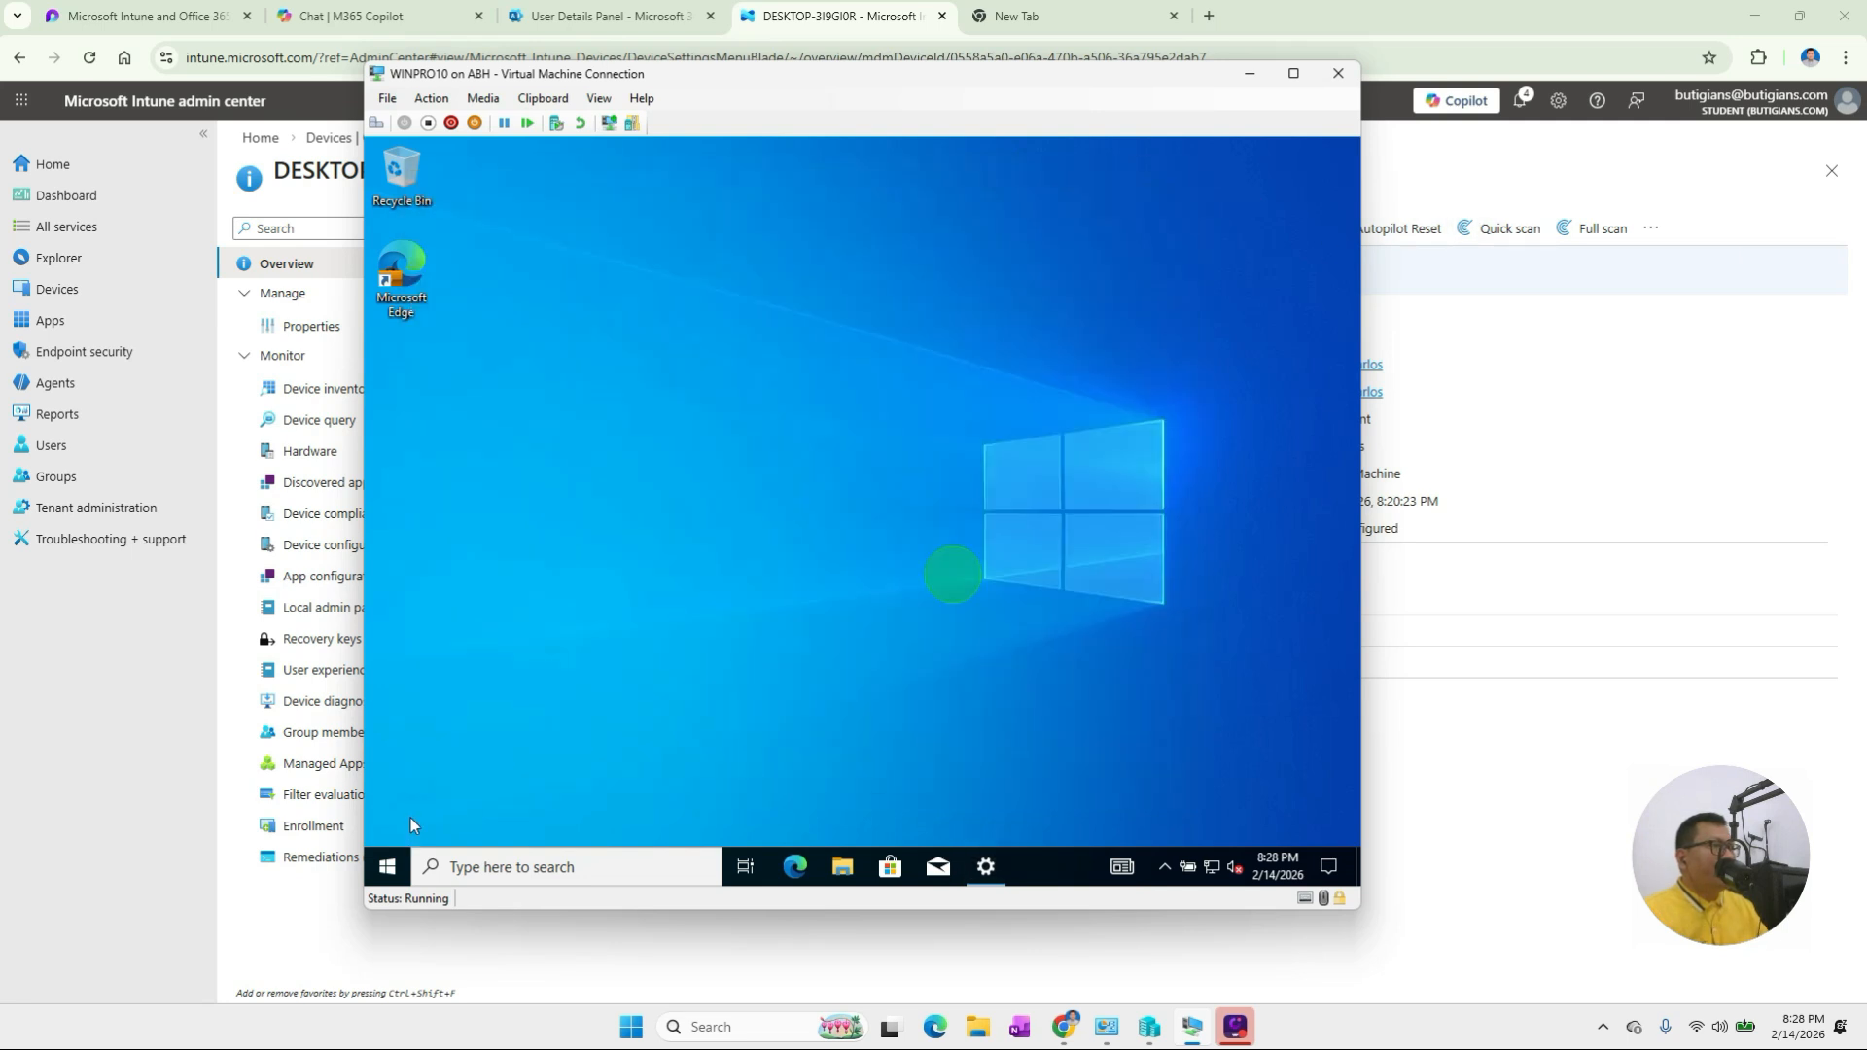
Sync the VM from the Azure AD work account's management info, then minimize the VM window.
{"action": "left_click", "coordinate": [390, 862]}
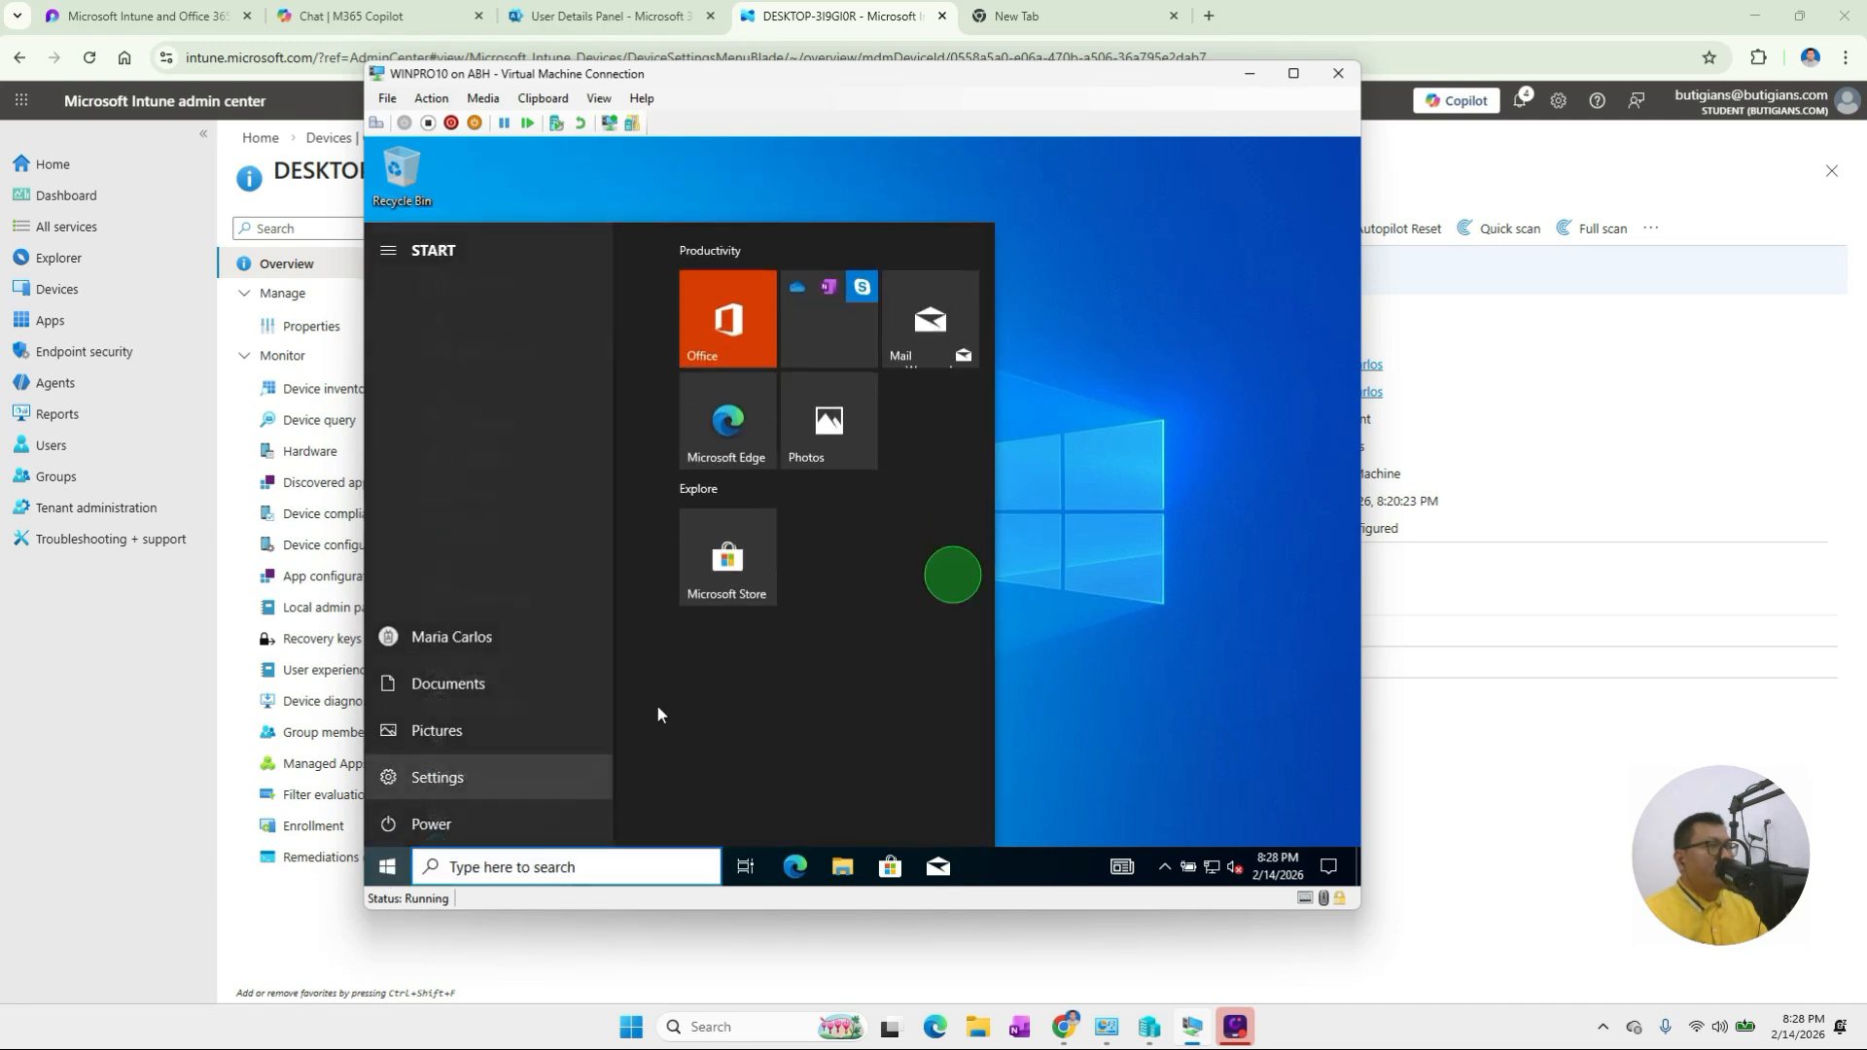
{"action": "left_click", "coordinate": [390, 778]}
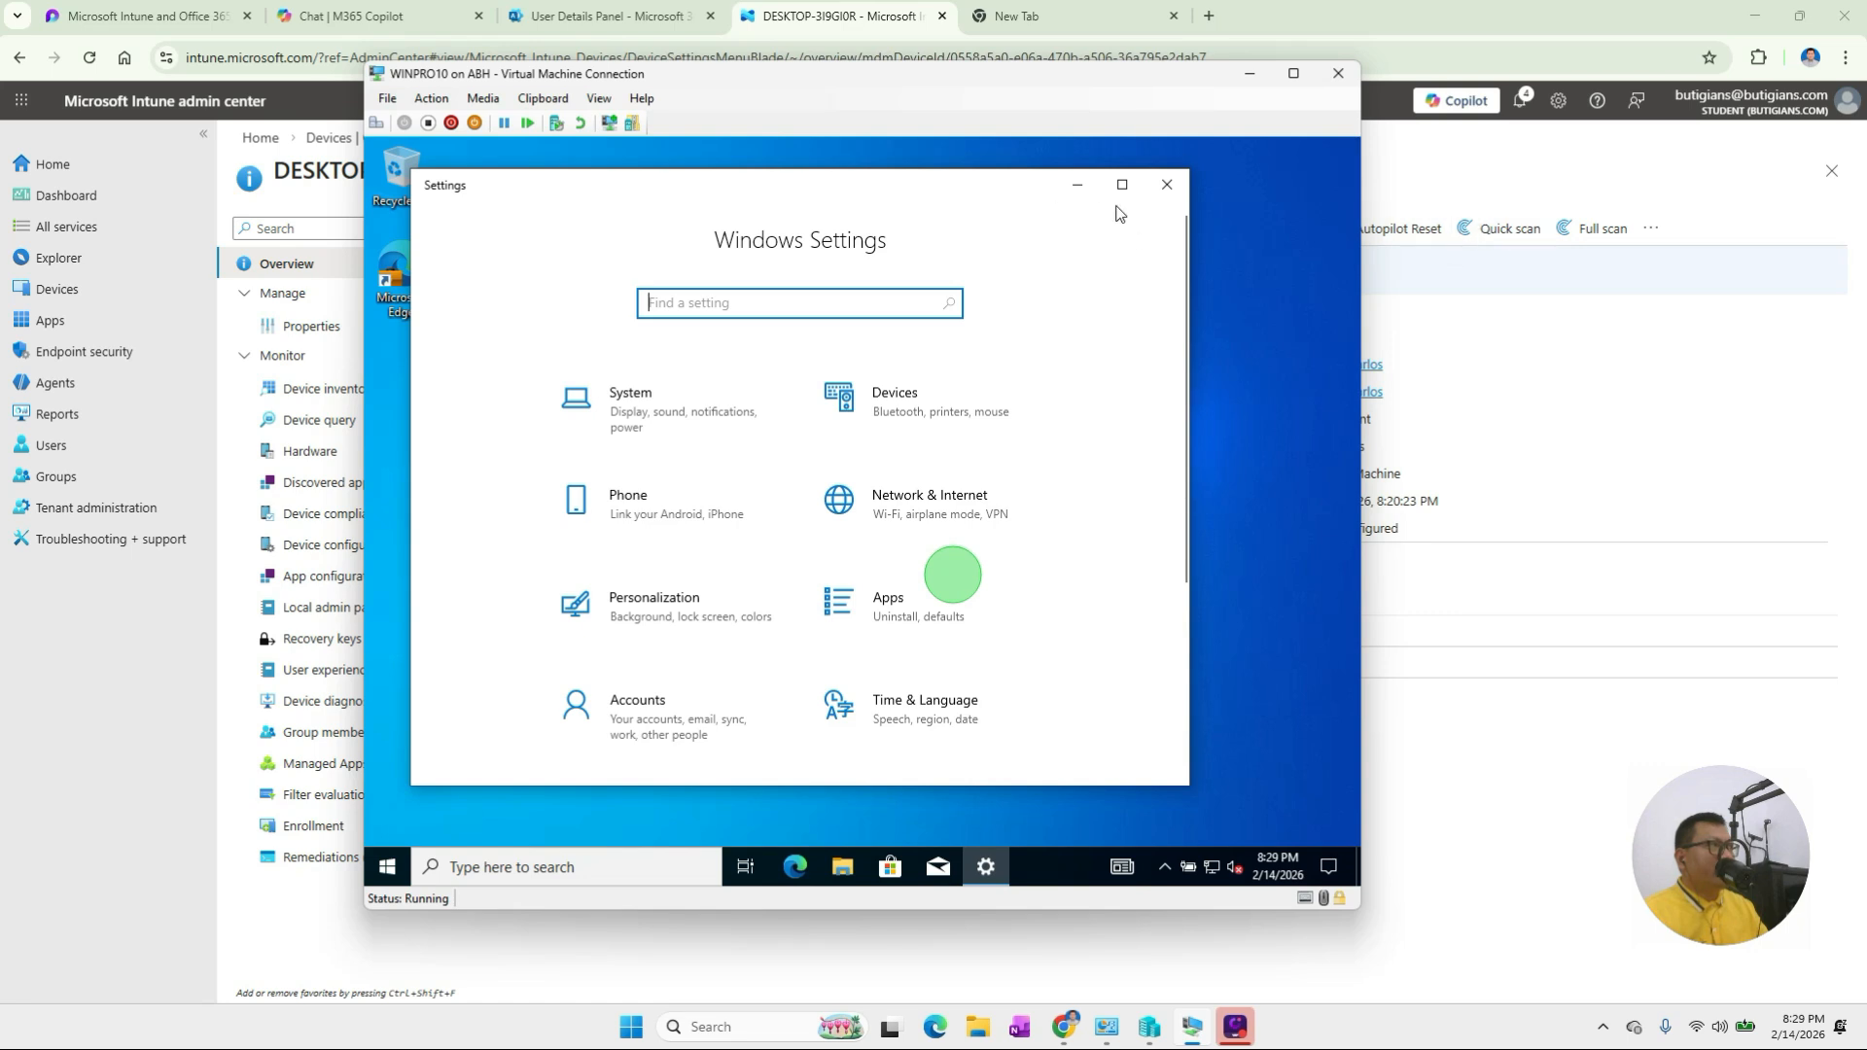
{"action": "left_click", "coordinate": [669, 722]}
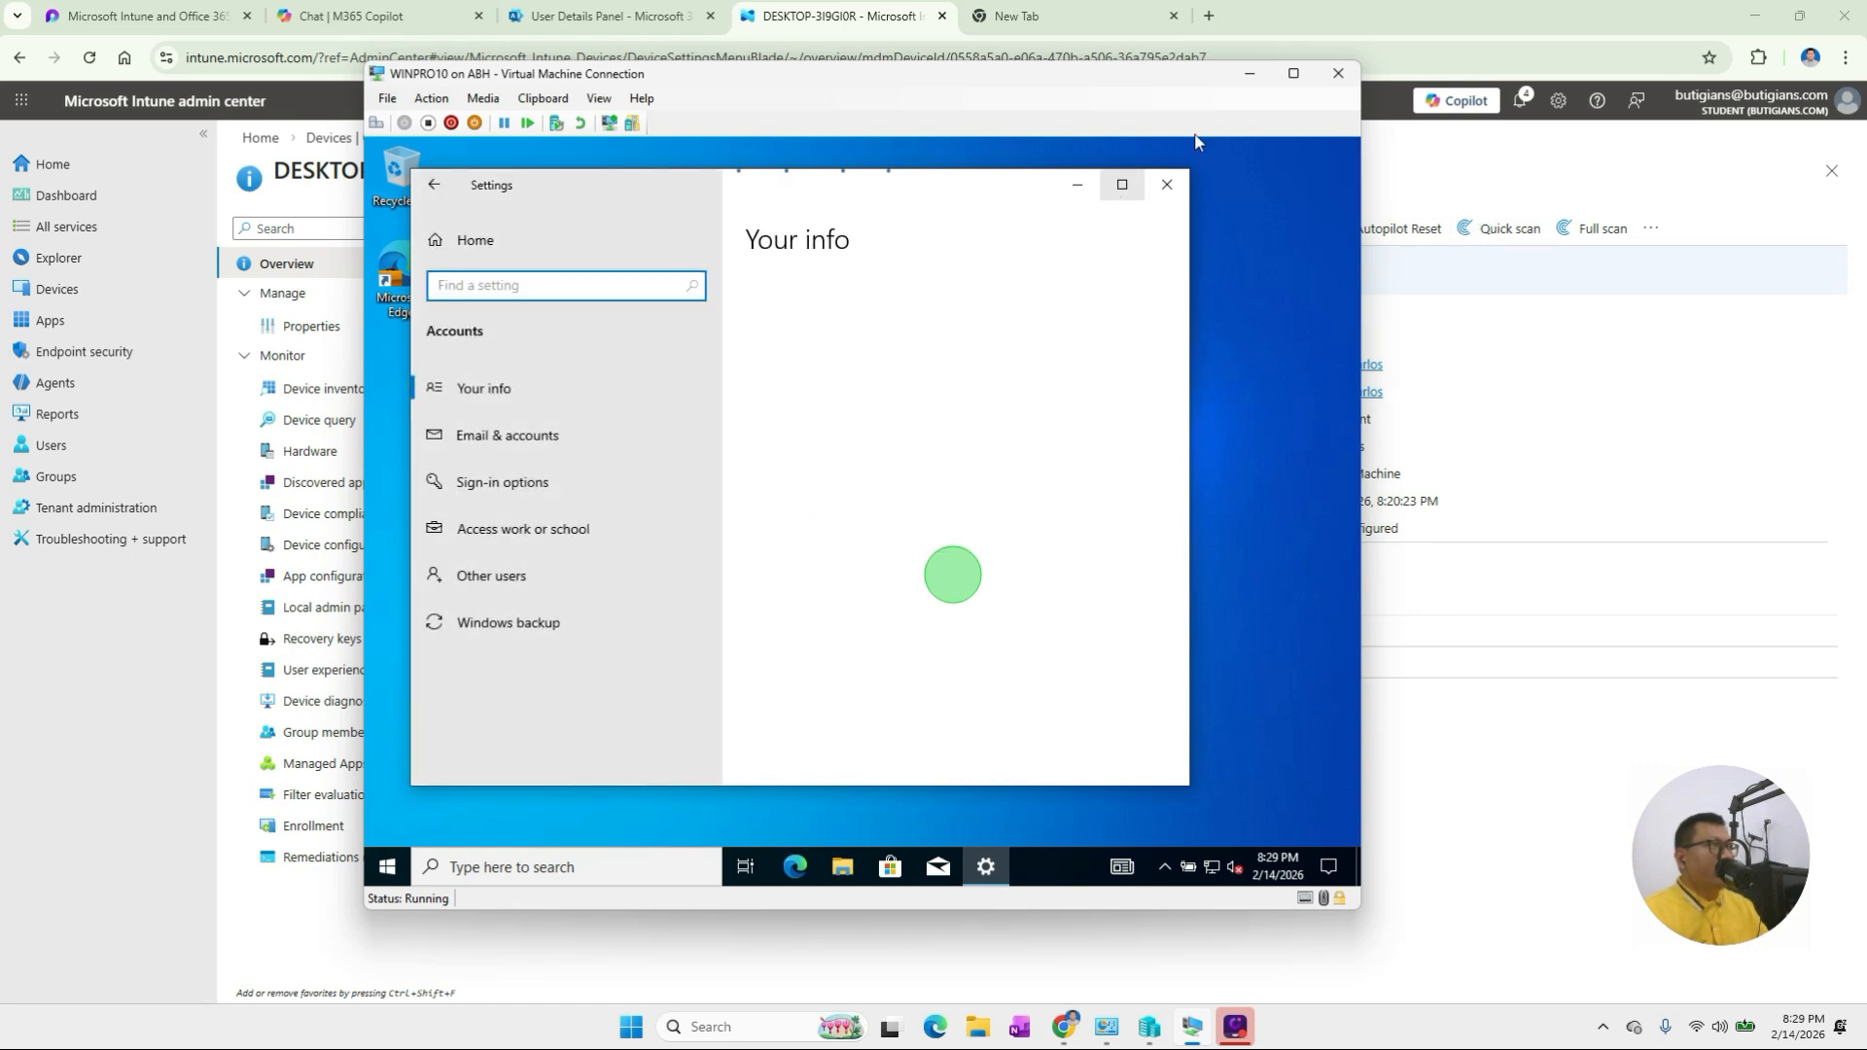
{"action": "left_click", "coordinate": [516, 529]}
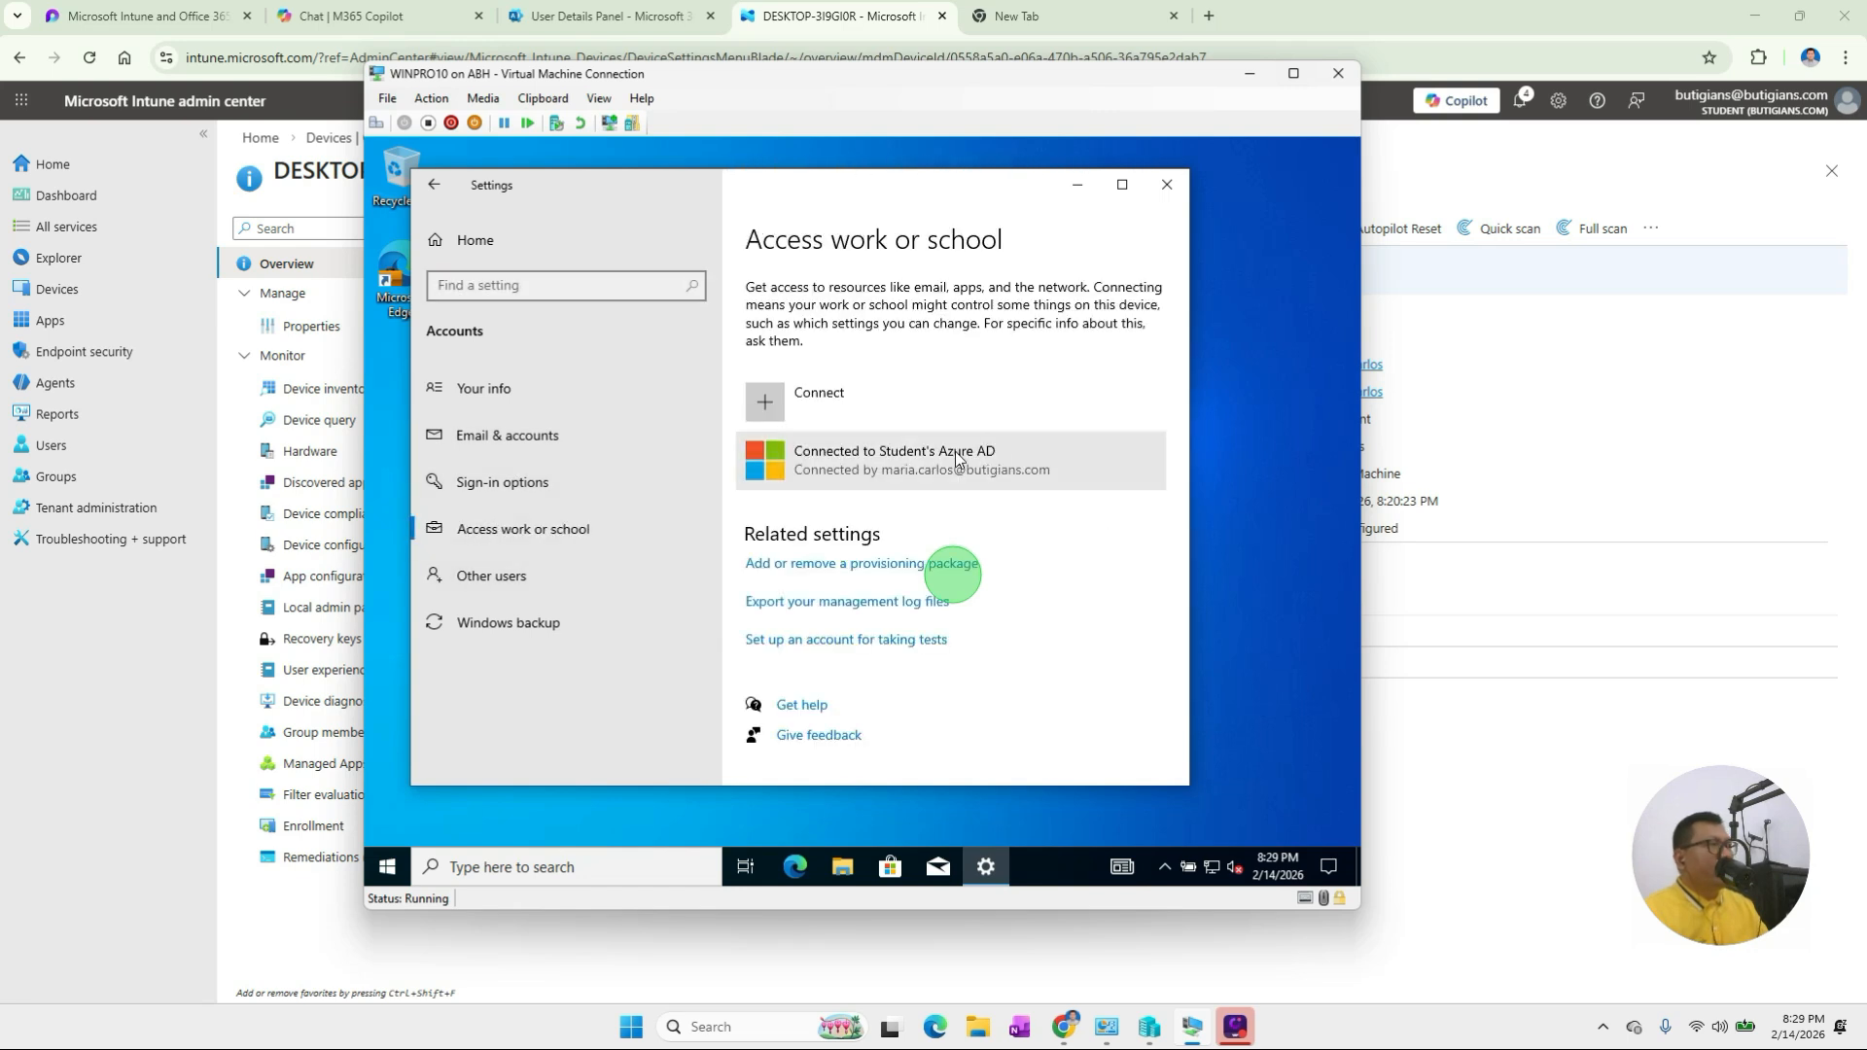
{"action": "left_click", "coordinate": [858, 463]}
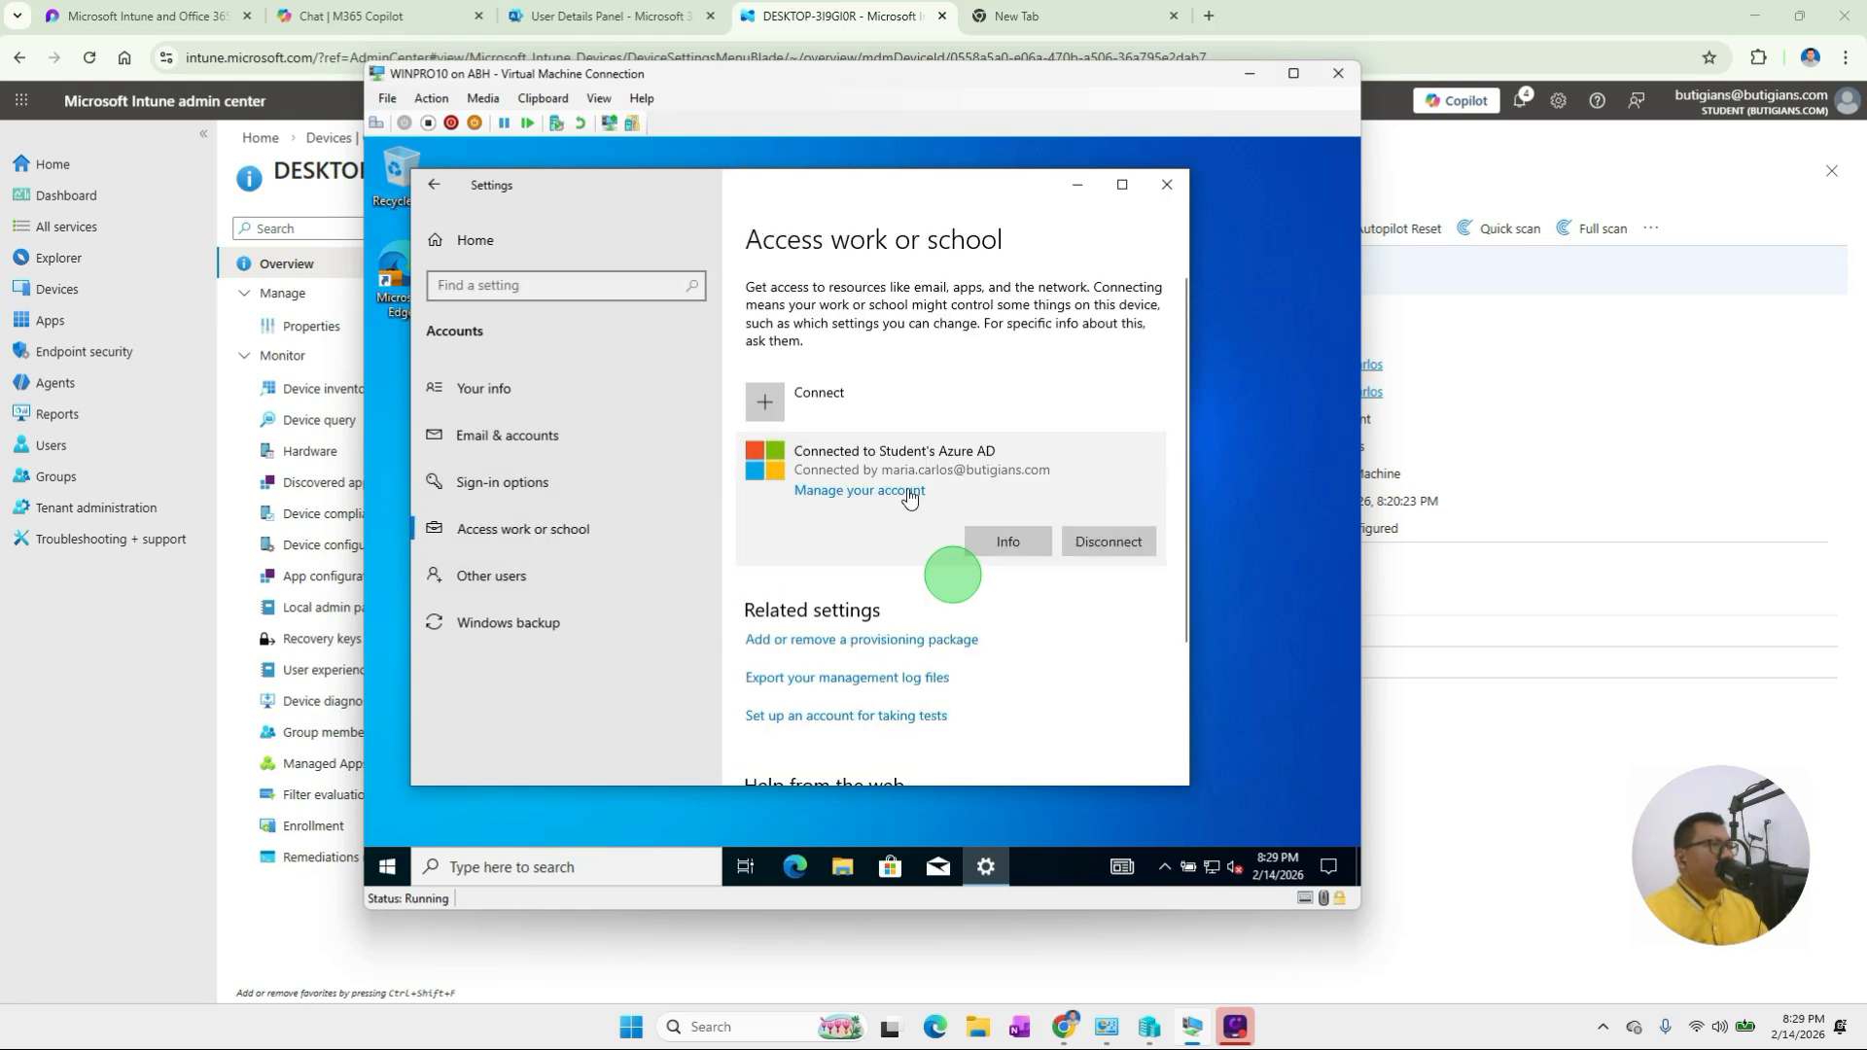
{"action": "left_click", "coordinate": [1005, 544]}
{"action": "scroll", "coordinate": [574, 657], "scroll_direction": "down", "scroll_amount": 5}
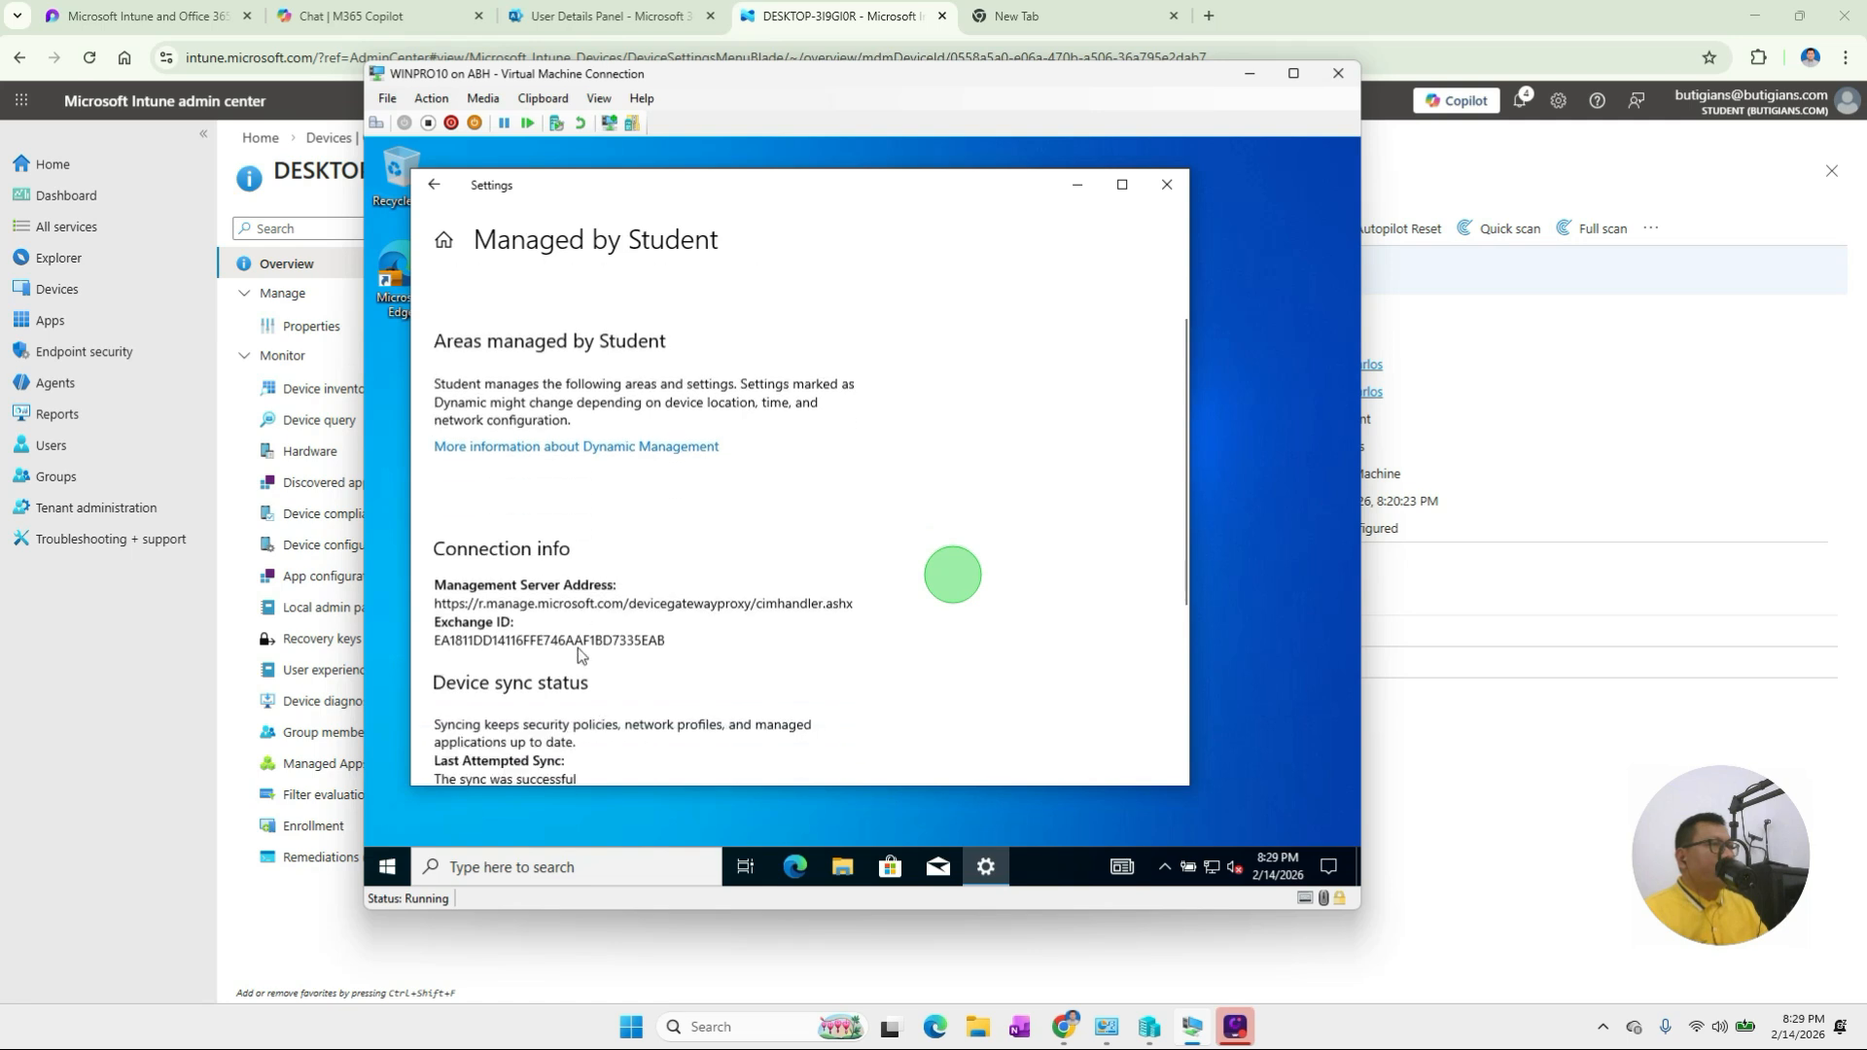
{"action": "left_click", "coordinate": [477, 546]}
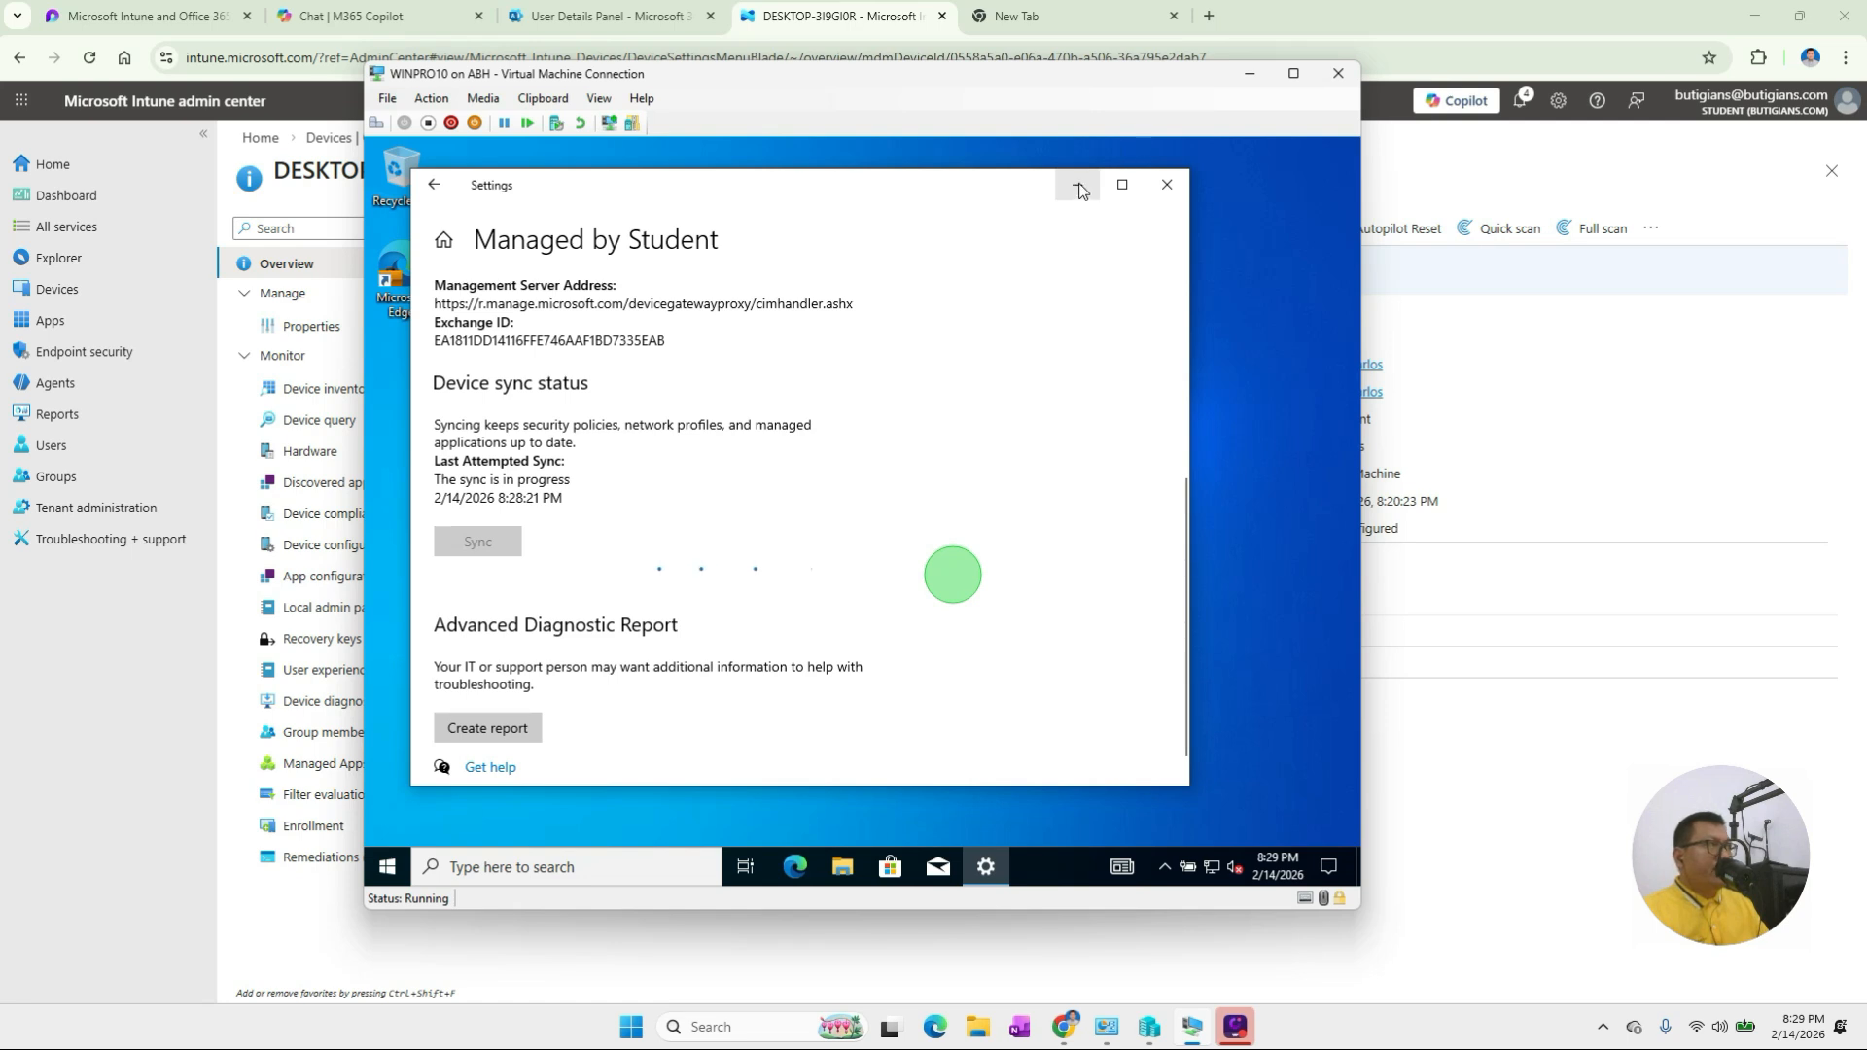
{"action": "left_click", "coordinate": [1250, 73]}
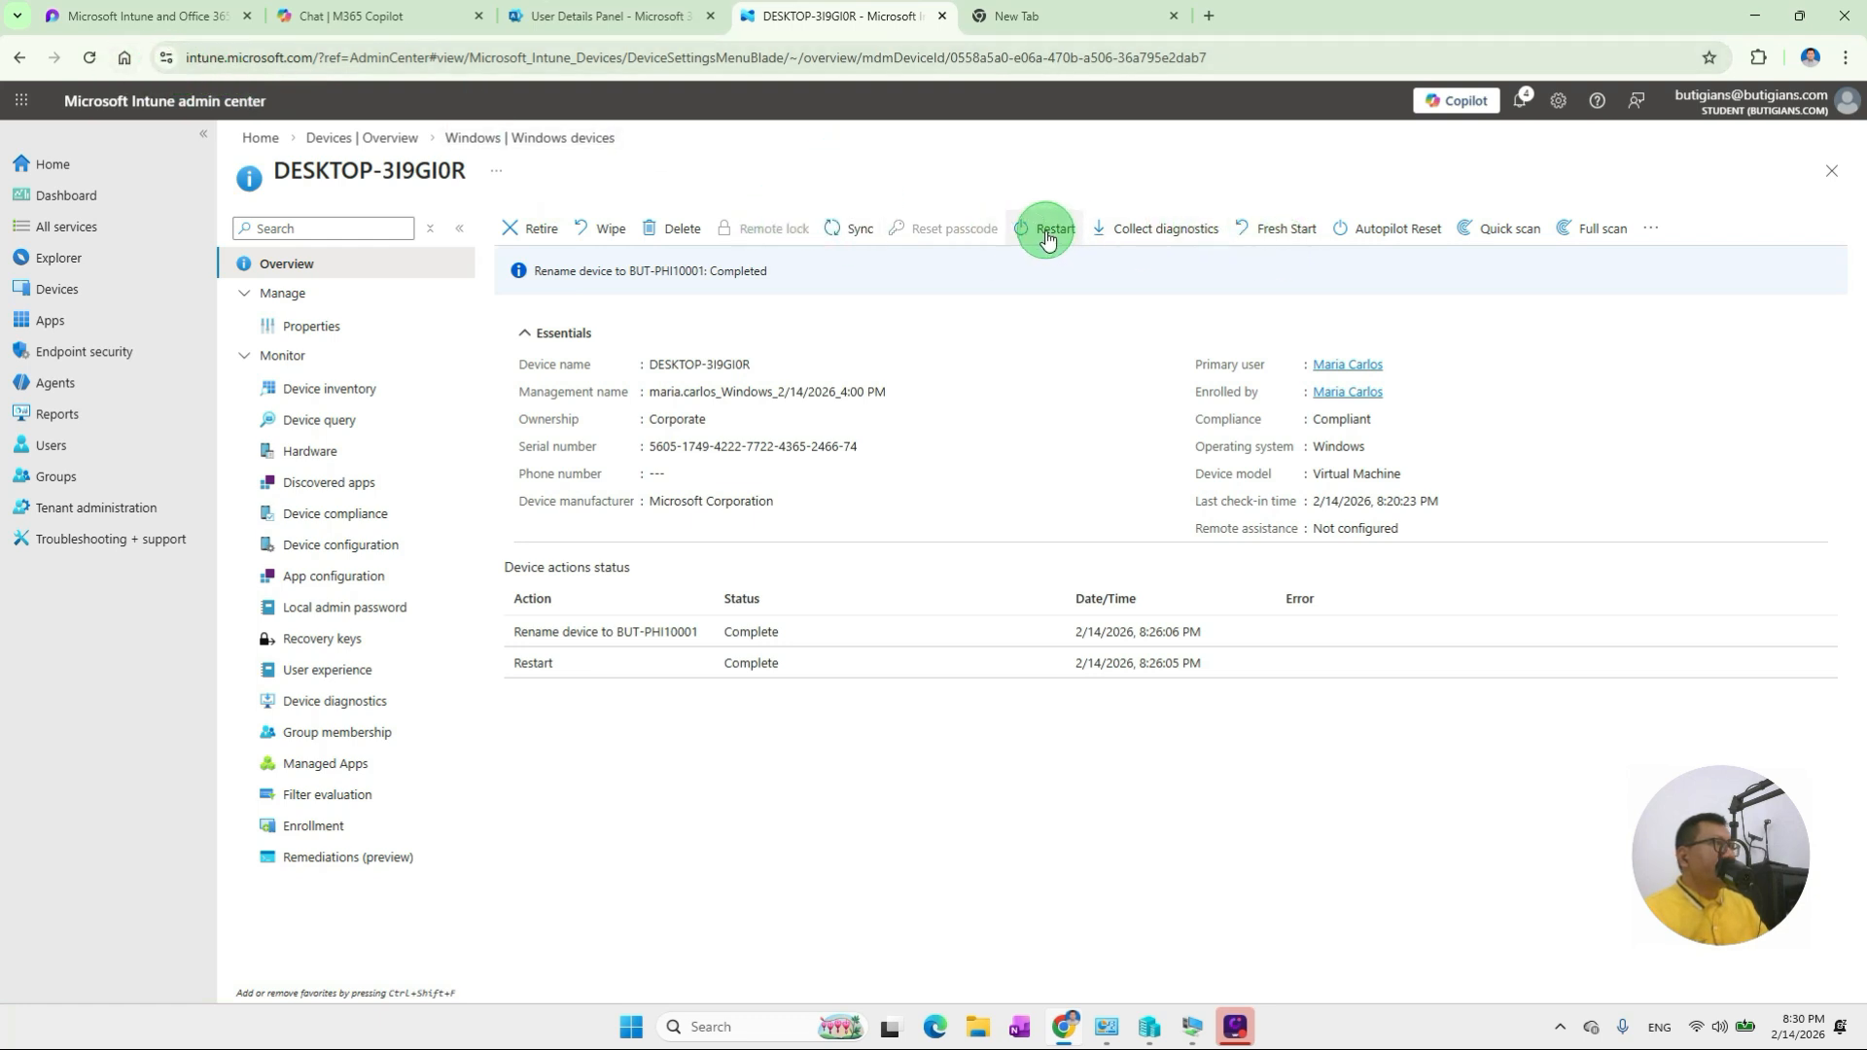
Reload the Intune device page to show the BUT-PHI10001 rename as Completed.
{"action": "left_click", "coordinate": [11, 66]}
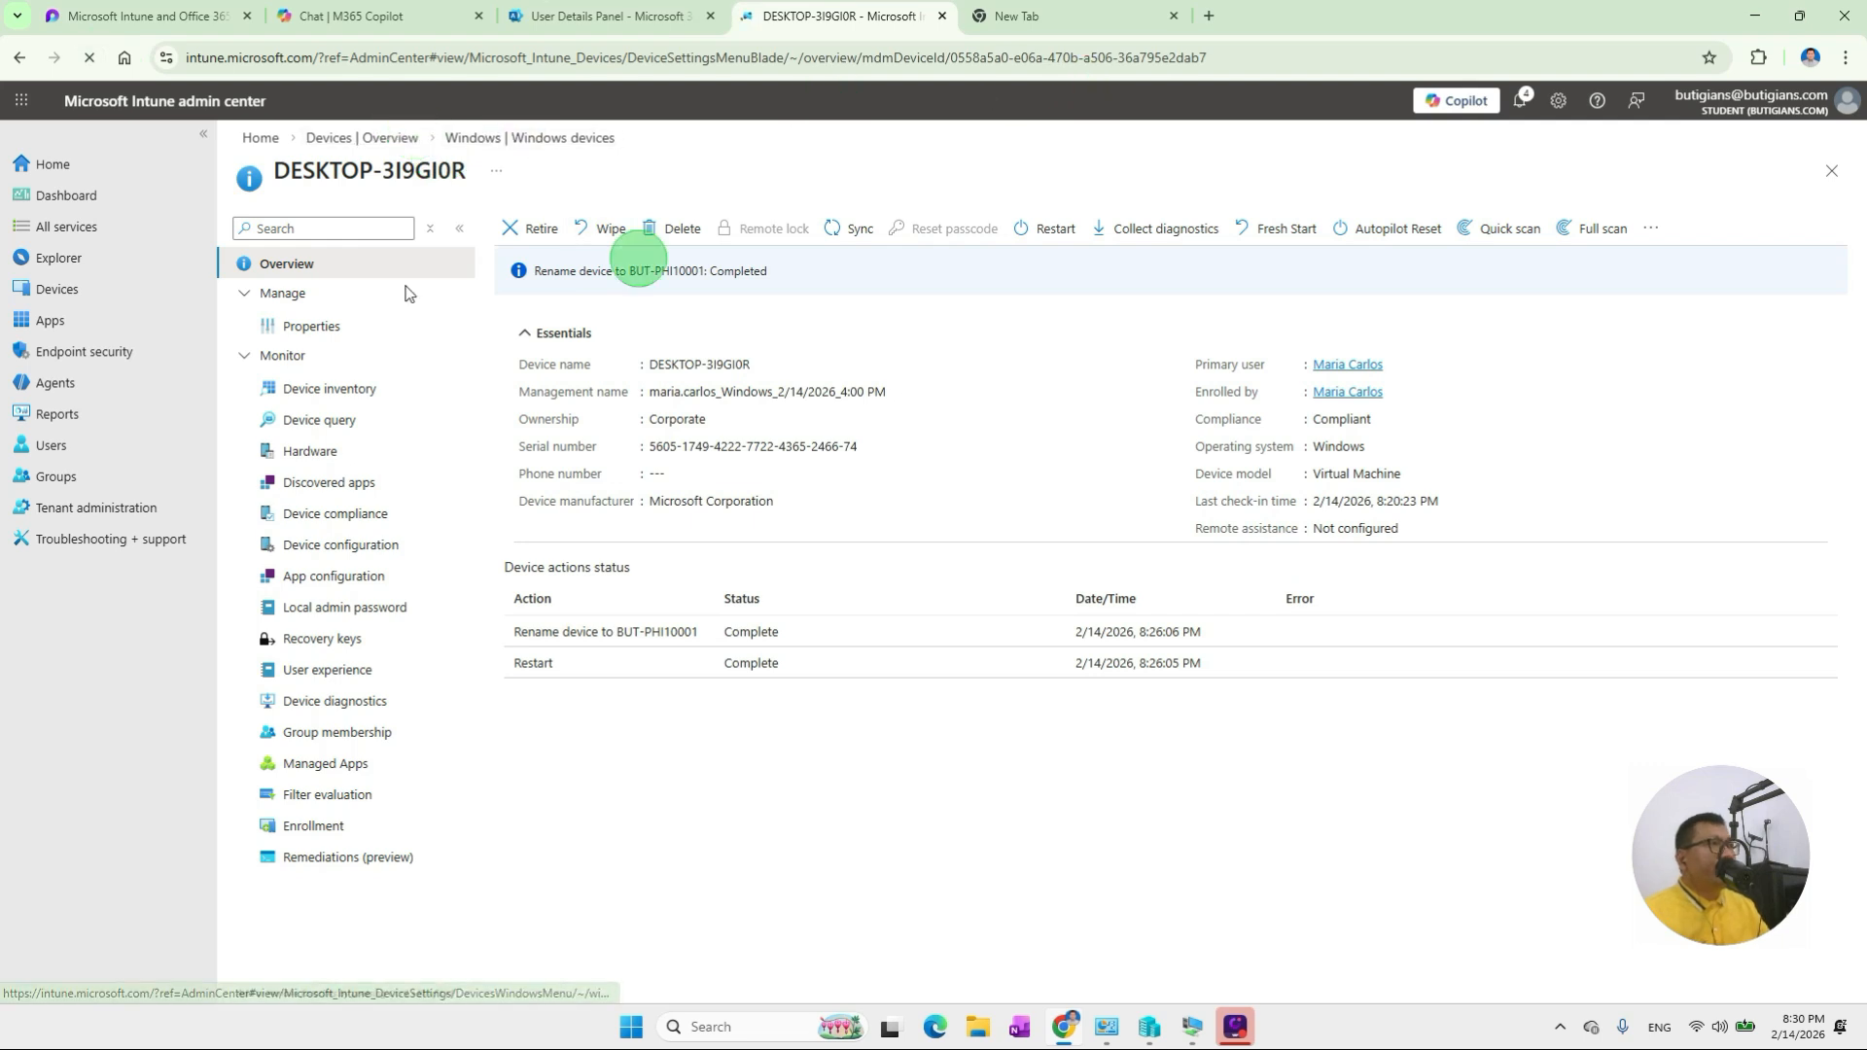